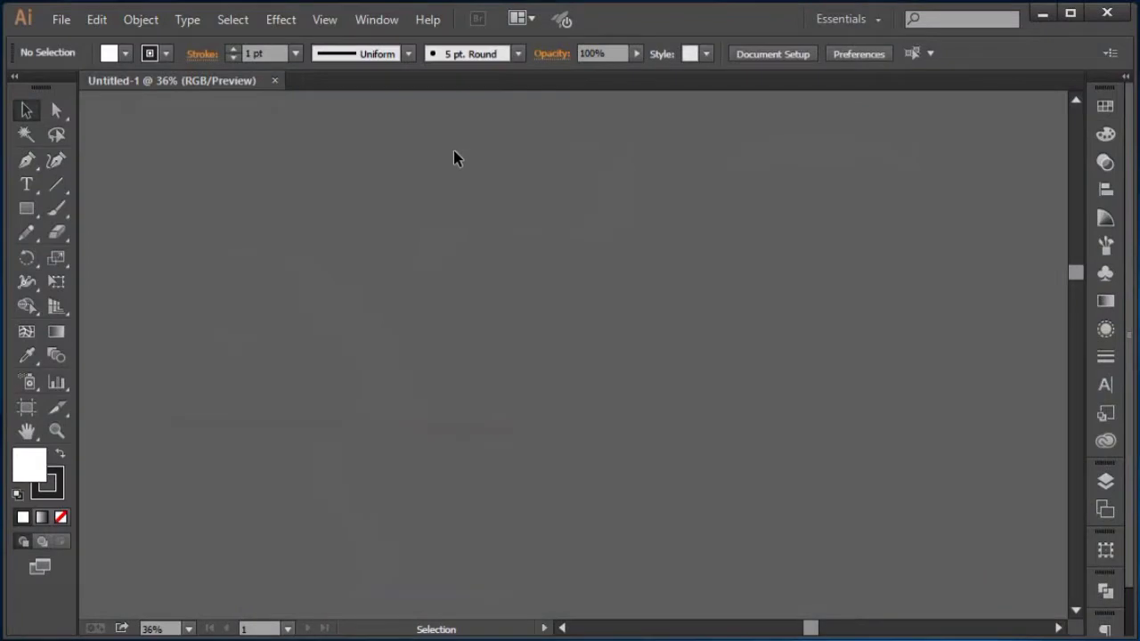
Step: Create a new 2560 x 1440 px document and close the old empty Untitled-1 document
left_click(71, 23)
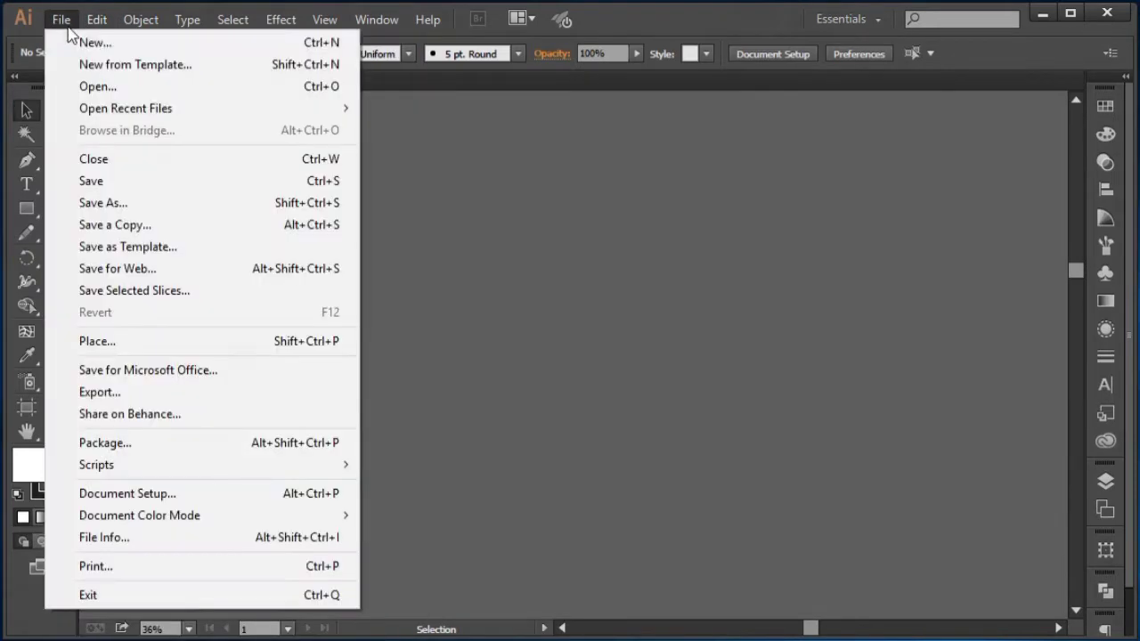
left_click(85, 42)
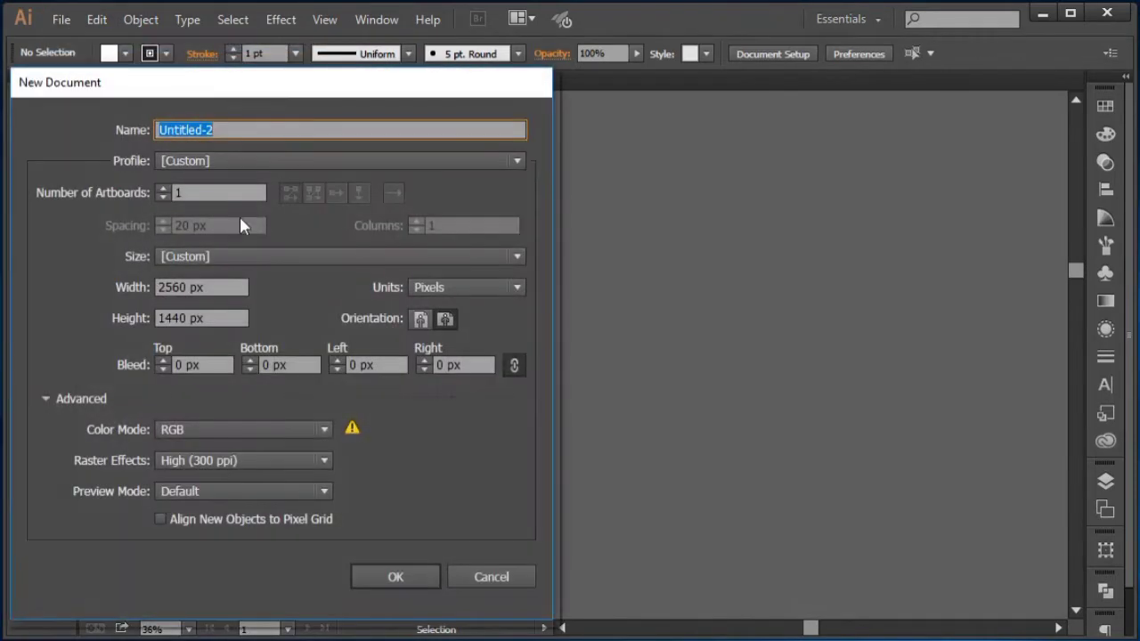
left_click_drag(303, 101, 318, 62)
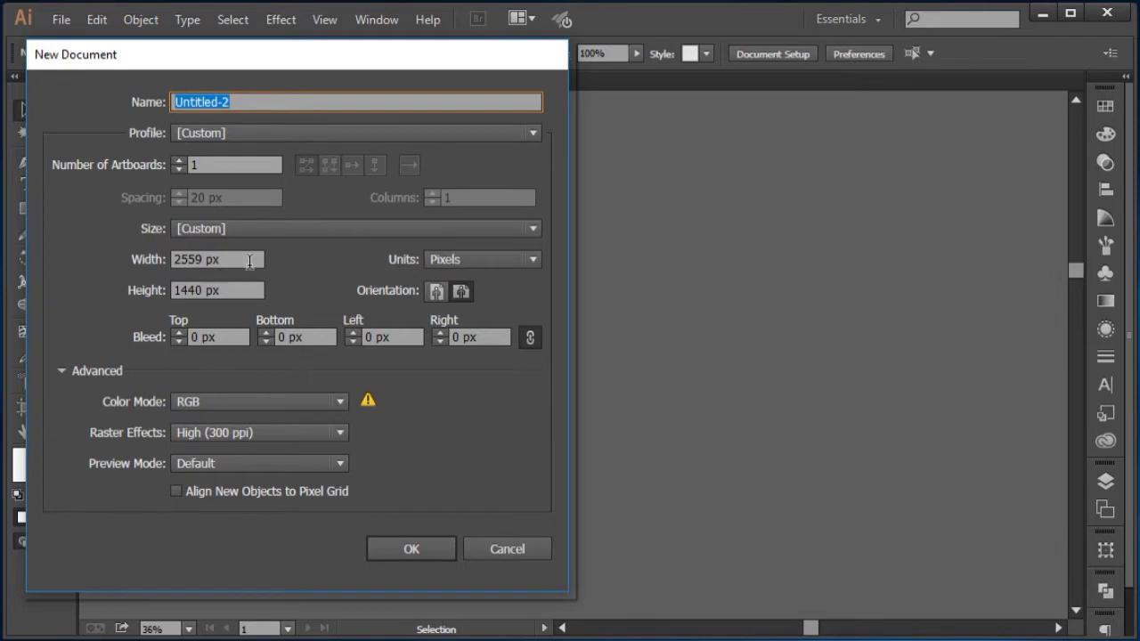
left_click(227, 259)
key("Up")
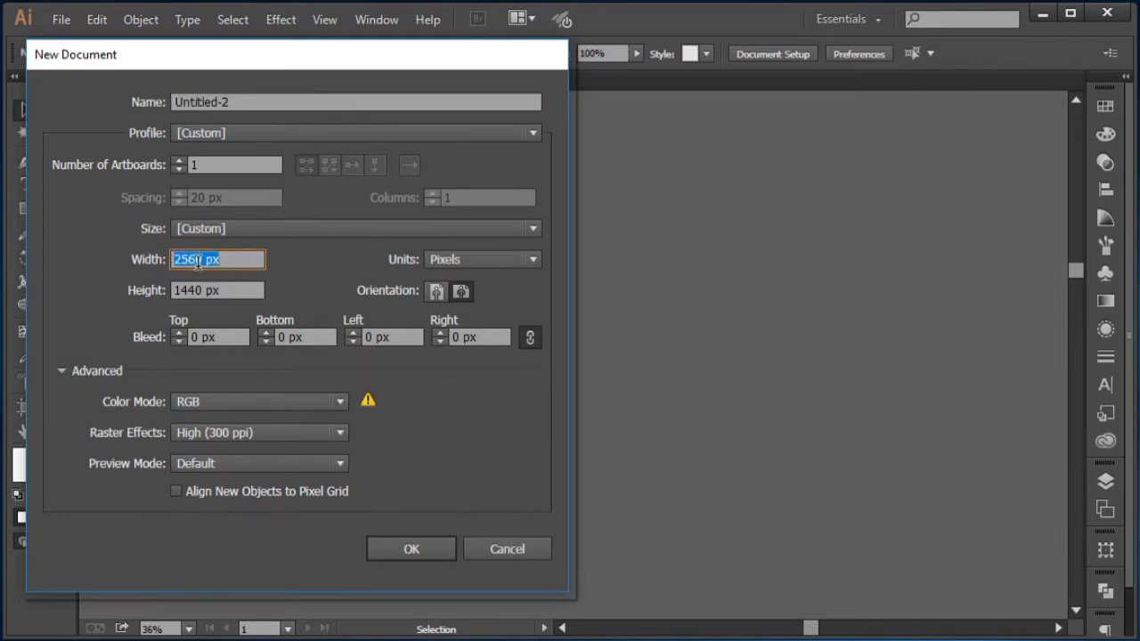
double_click(198, 261)
left_click(412, 548)
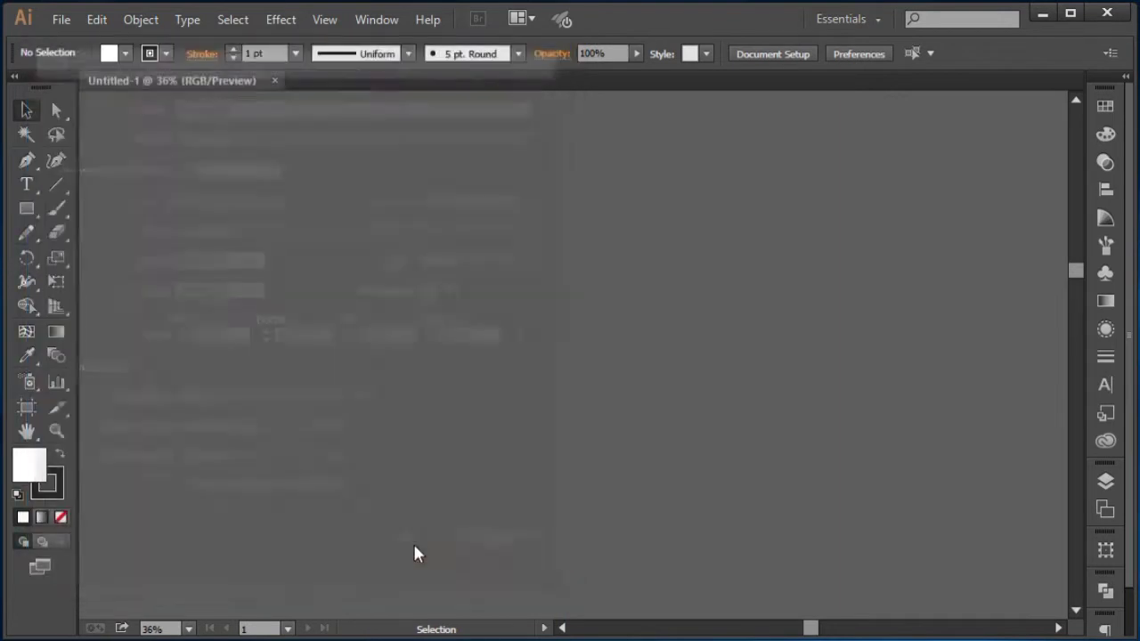
left_click(237, 82)
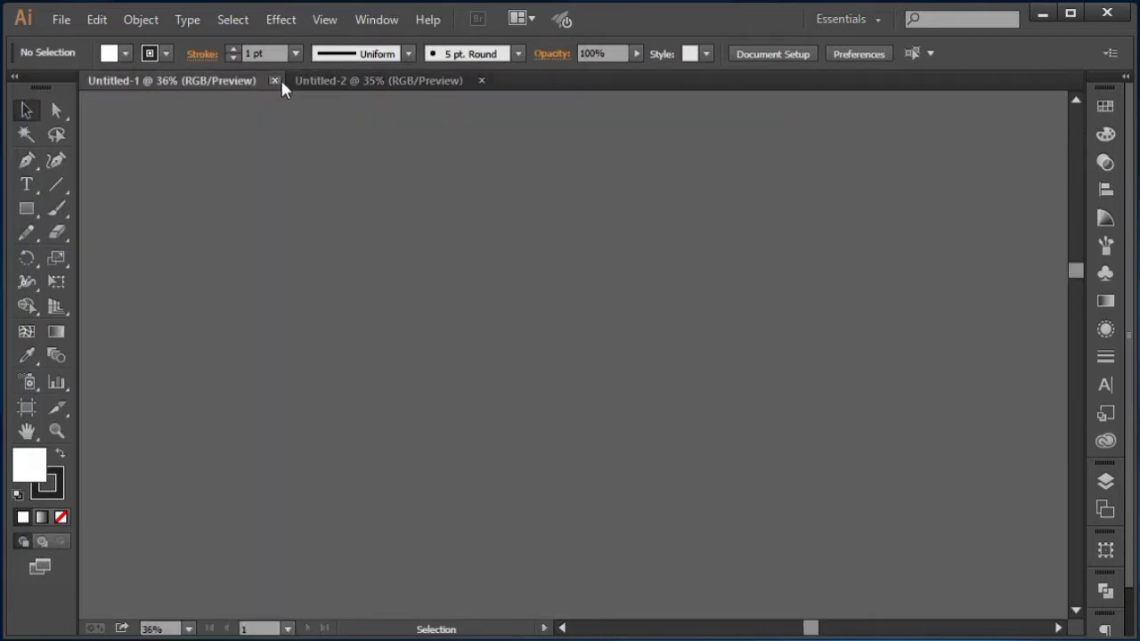
left_click(275, 80)
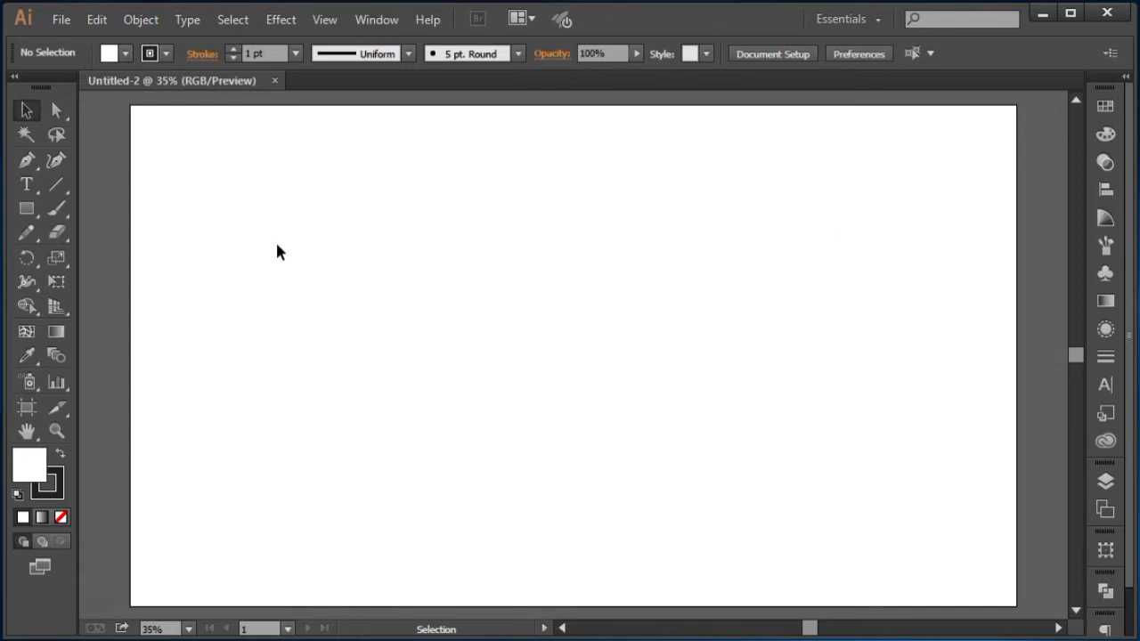
Step: Draw a circle about 680 px wide near the centre of the artboard with the Ellipse tool
key("ctrl+0")
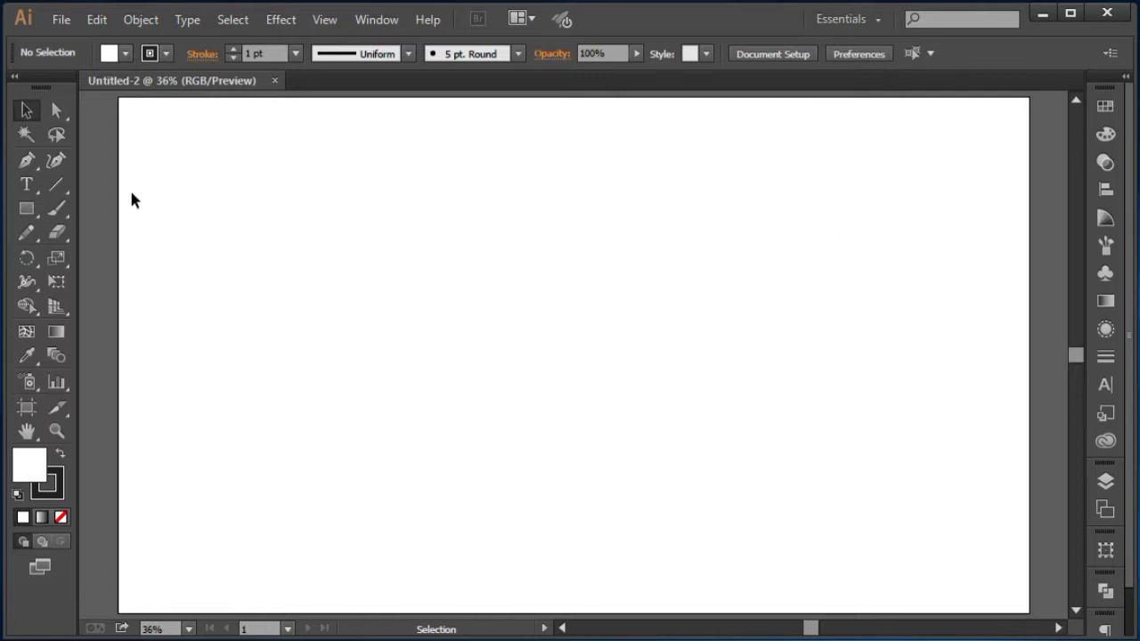
left_click(24, 214)
left_click_drag(24, 218, 89, 256)
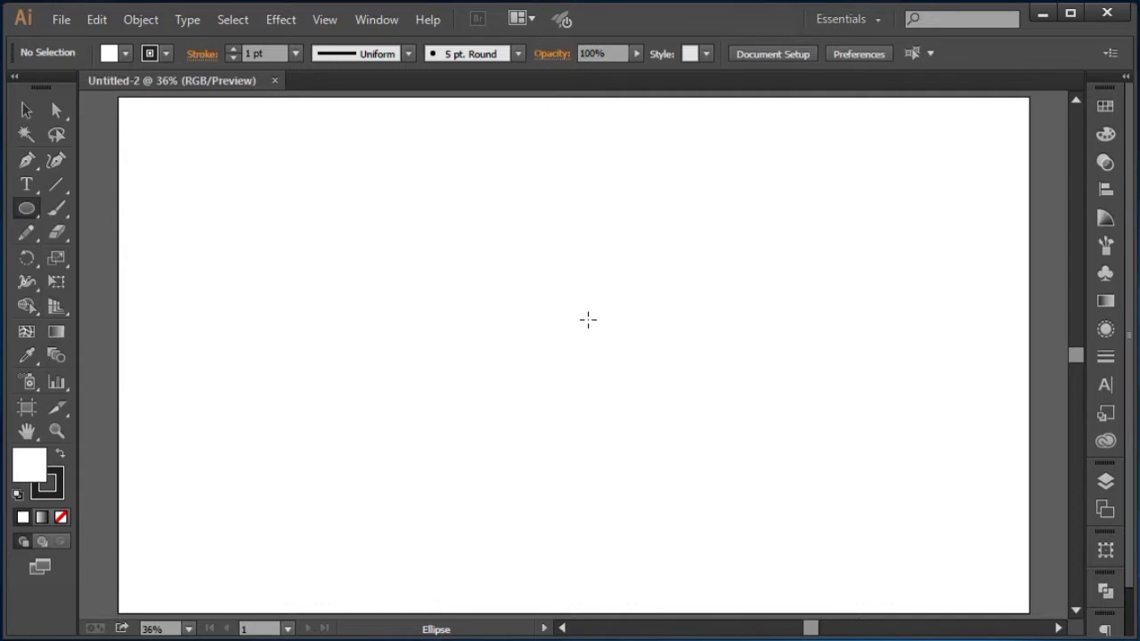
mouse_move(475, 312)
left_mouse_down()
mouse_move(582, 423)
mouse_move(663, 479)
mouse_move(573, 383)
mouse_move(627, 455)
left_mouse_up()
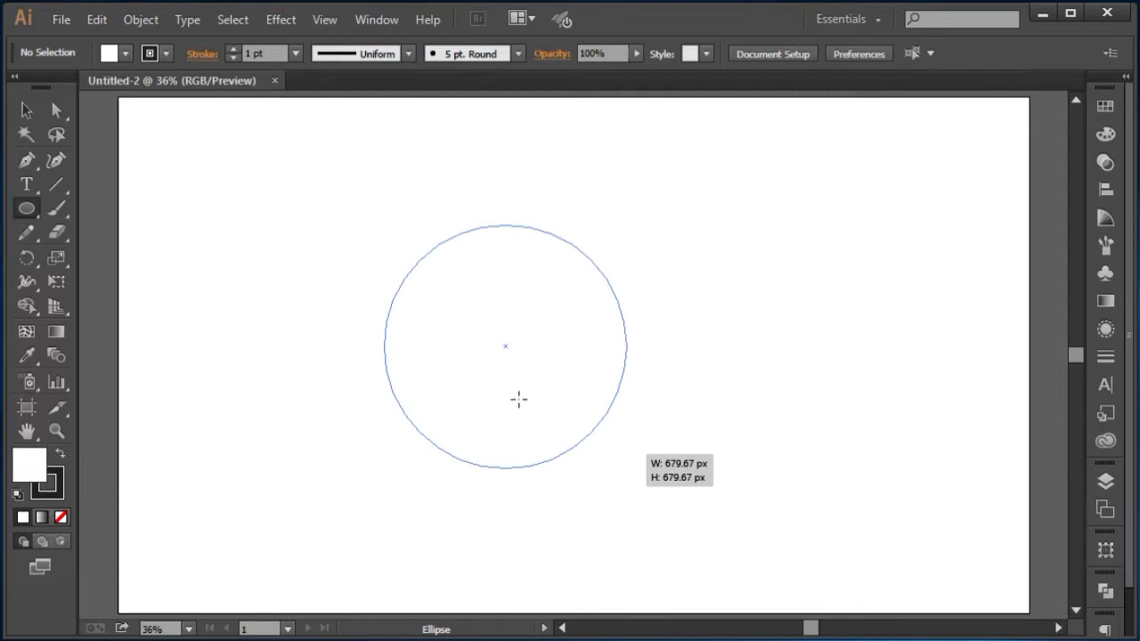
left_click(27, 112)
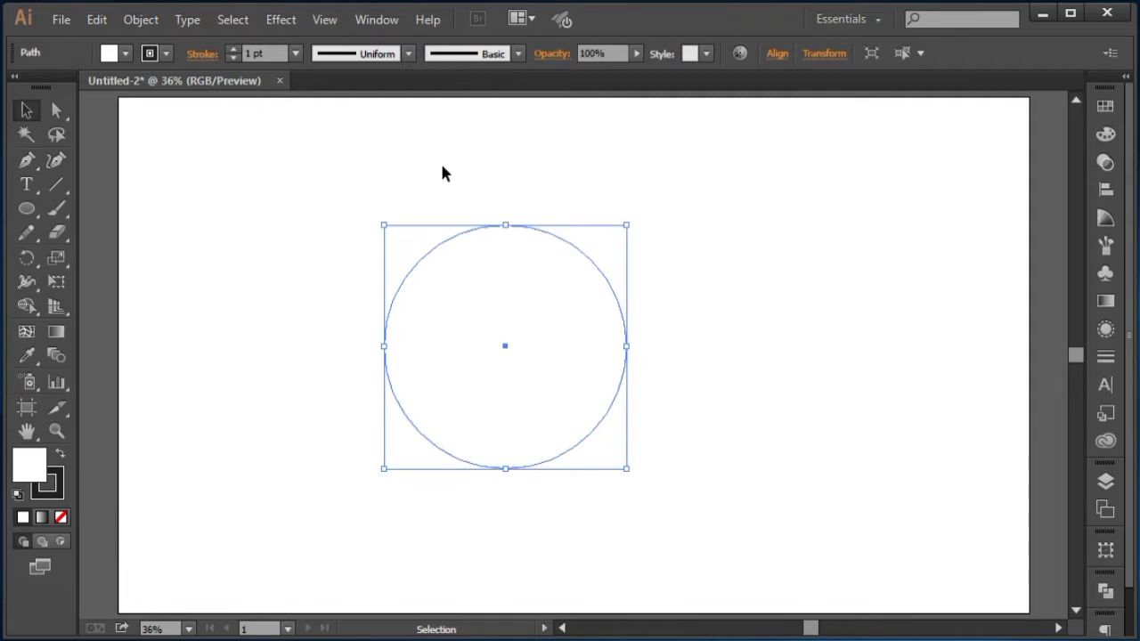
Step: Draw a small square on the pasteboard above the artboard with the Rectangle tool
key("ctrl+minus")
key("ctrl+minus")
key("ctrl+minus")
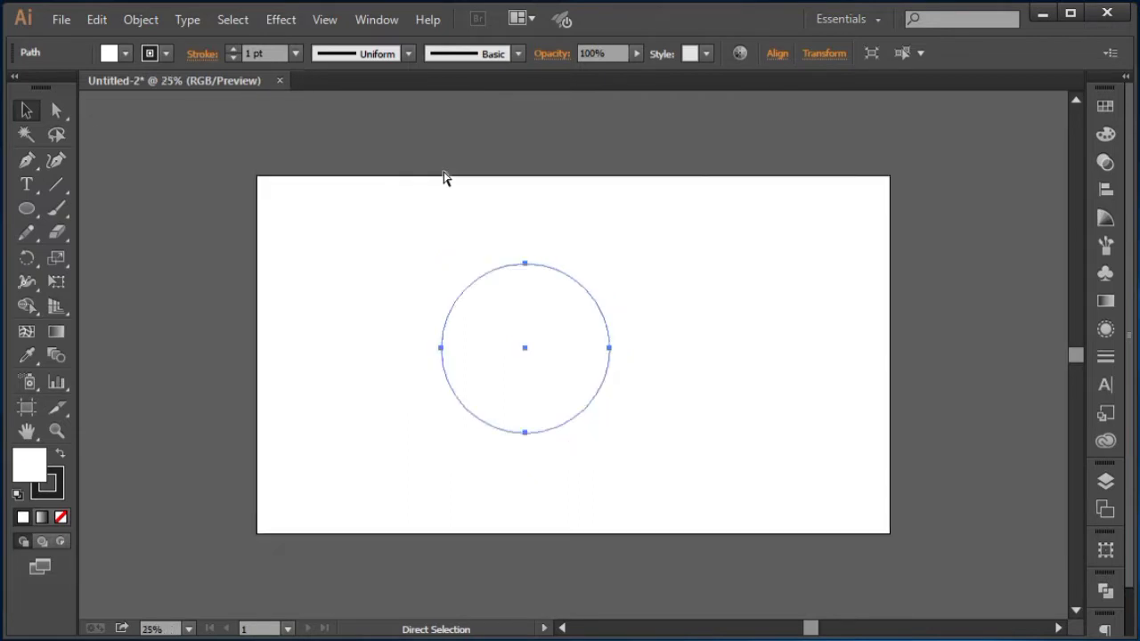
scroll(458, 205, "up", 4)
left_click(397, 148)
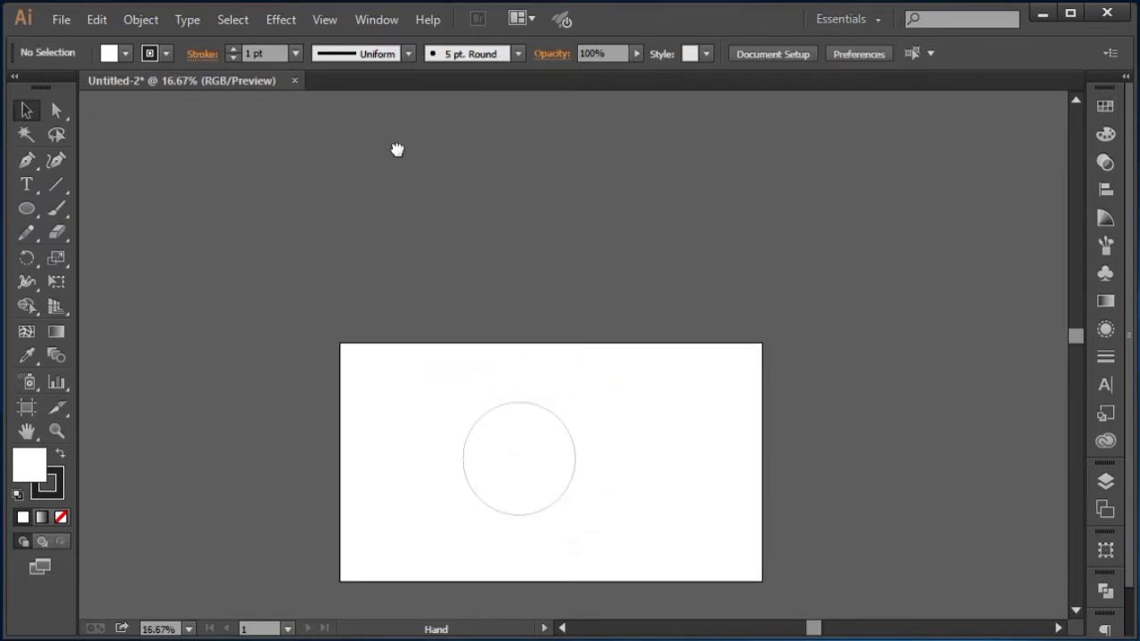
scroll(397, 148, "up", 2)
left_click_drag(27, 208, 111, 206)
left_click_drag(261, 180, 269, 195)
left_click(26, 111)
left_click(159, 169)
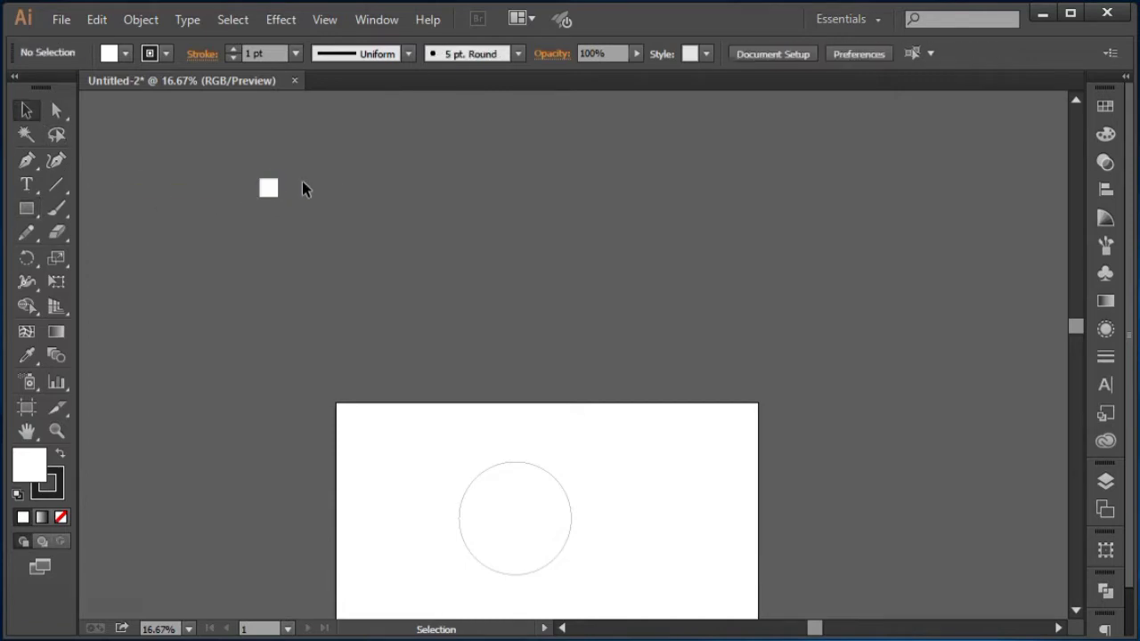
Step: Copy the square horizontally to its right, keeping the copy level with the original
left_click_drag(268, 189, 294, 193)
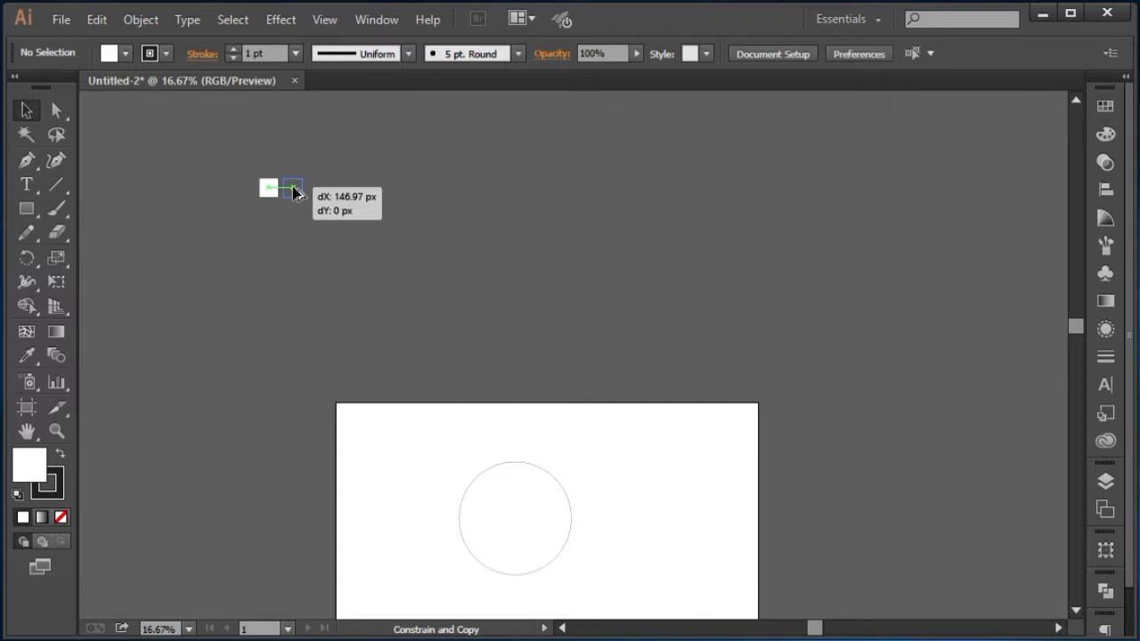
left_click_drag(294, 193, 293, 191)
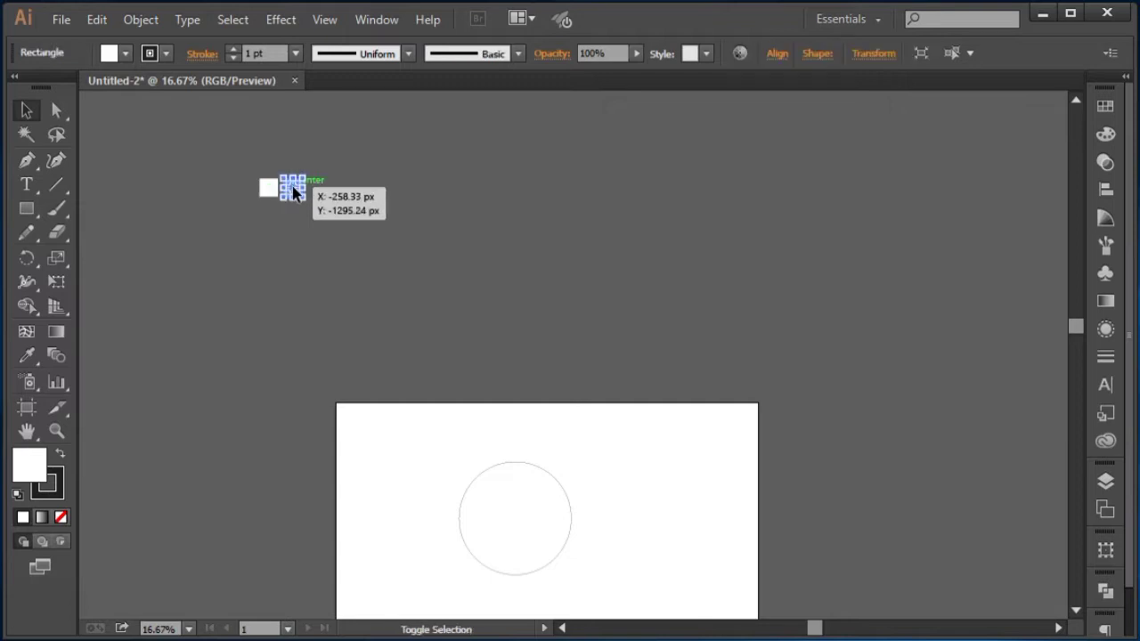
left_click(364, 168)
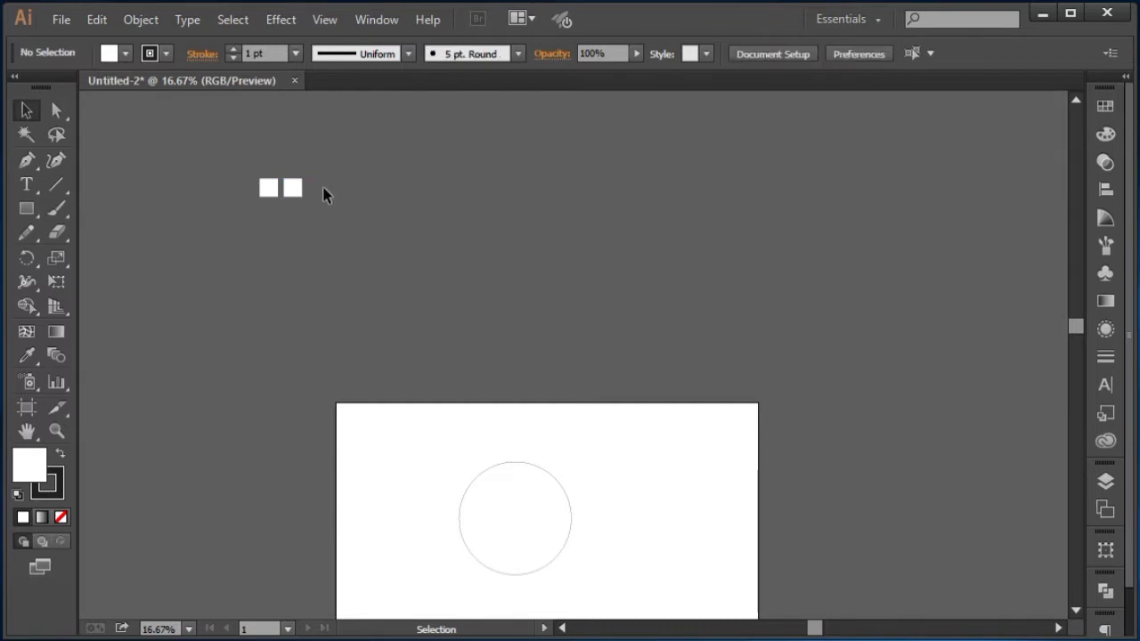
key("ctrl+z")
left_click(256, 175)
left_click_drag(271, 188, 297, 187)
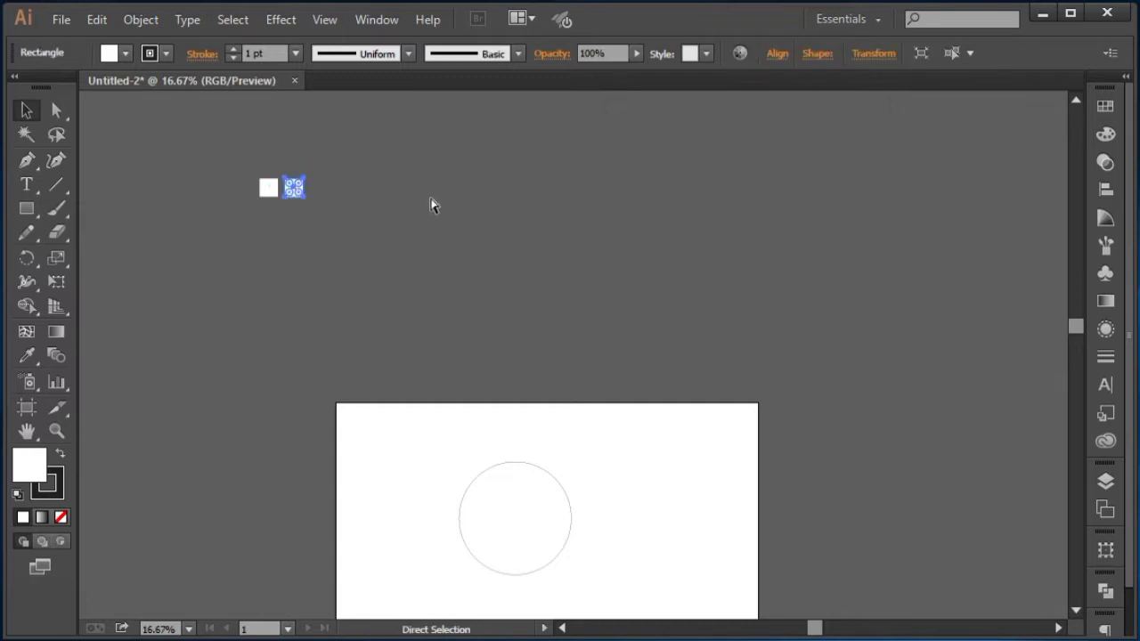
Step: Repeat the duplicate transform to extend the row to ten evenly spaced squares
key("ctrl+d")
key("ctrl+d")
key("ctrl+d")
key("ctrl+d")
key("ctrl+d")
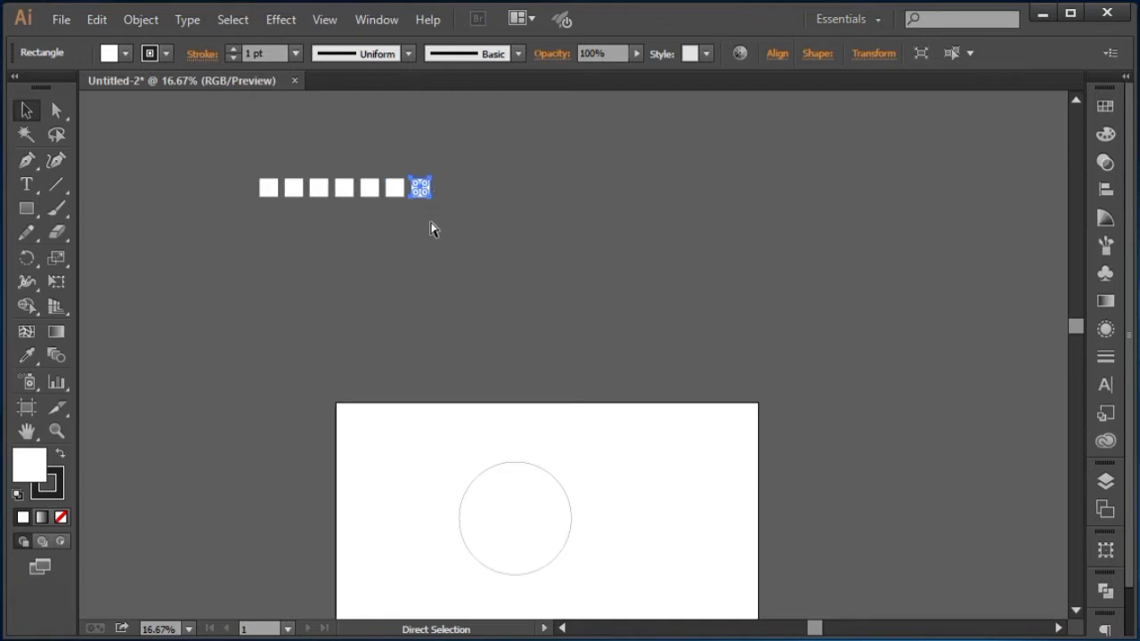
key("ctrl+d")
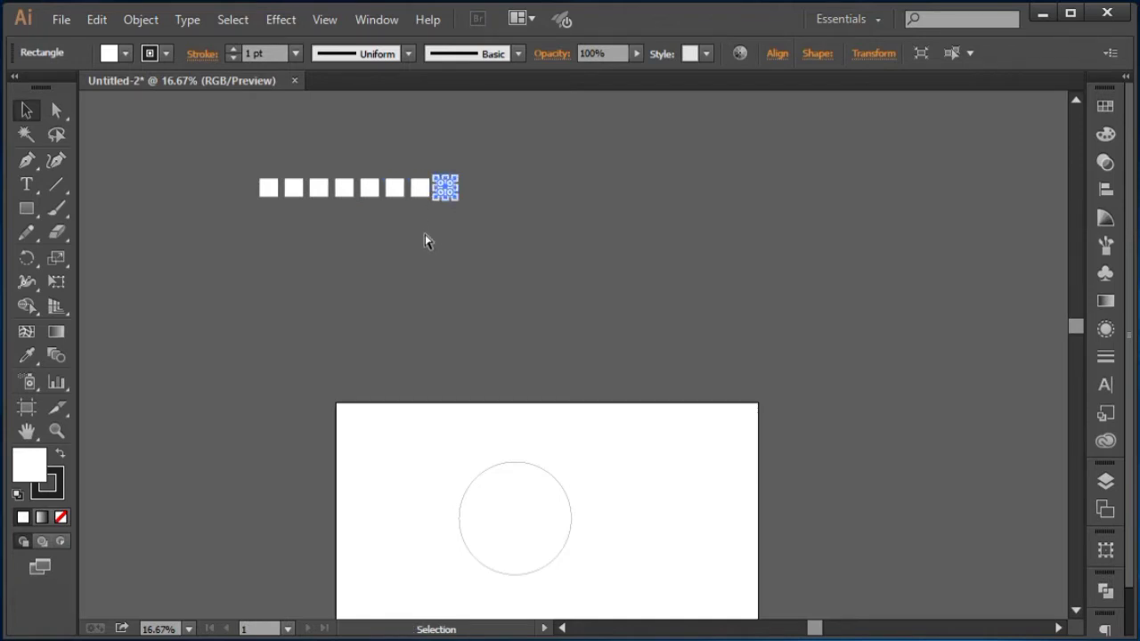
key("ctrl+d")
key("ctrl+d")
left_click(248, 223)
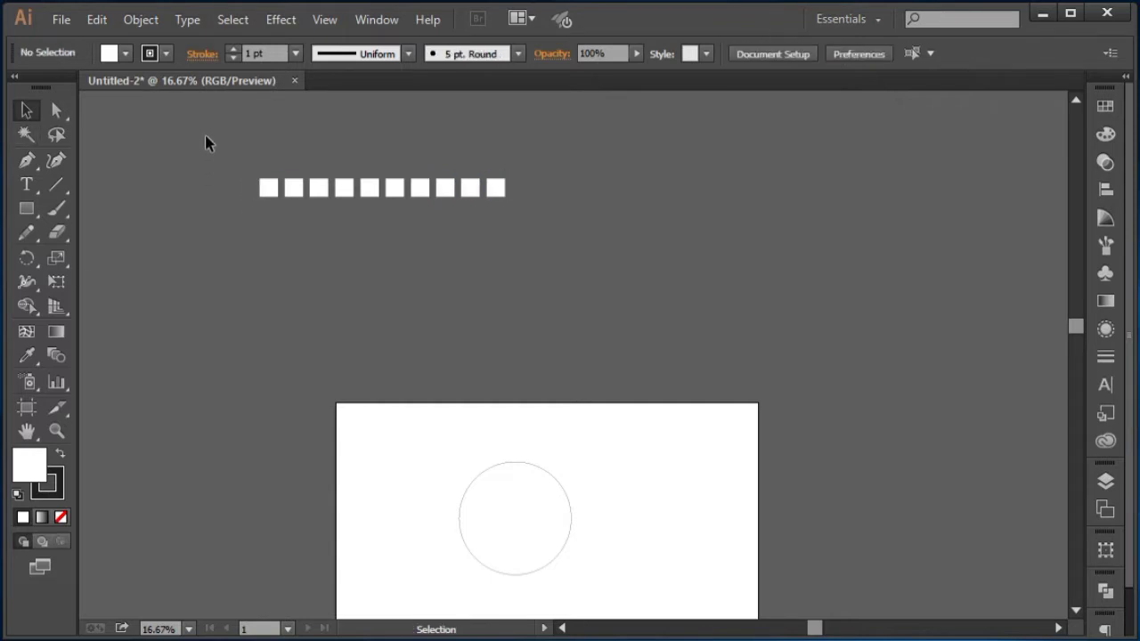
Step: Draw a long thin bar just beneath the row of squares, spanning nearly its full width
left_click_drag(206, 137, 532, 249)
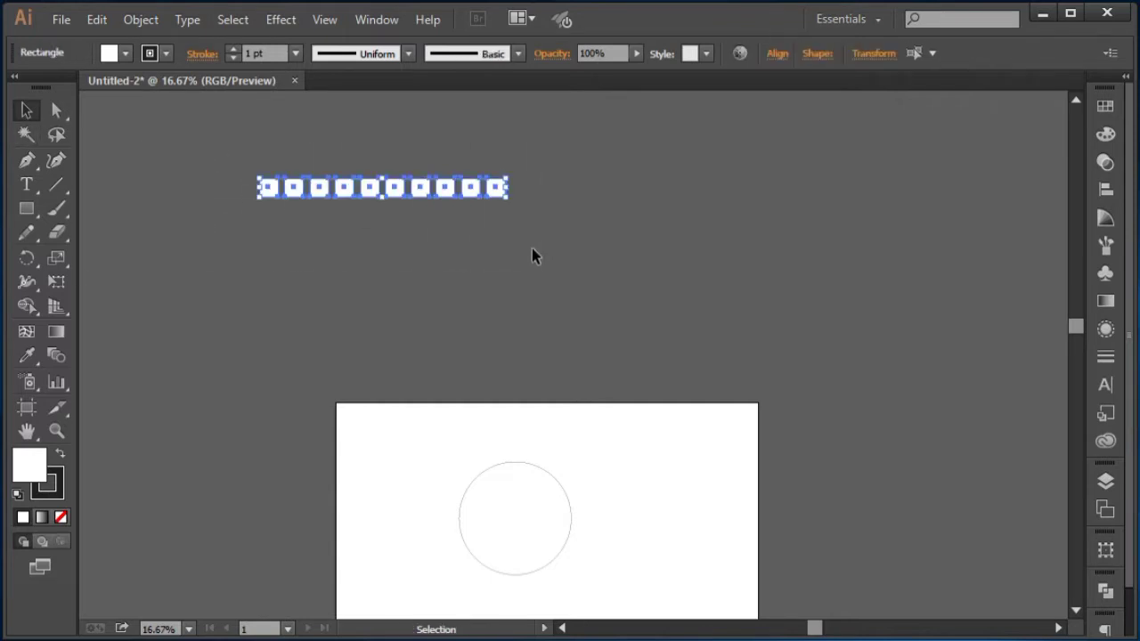
left_click(419, 256)
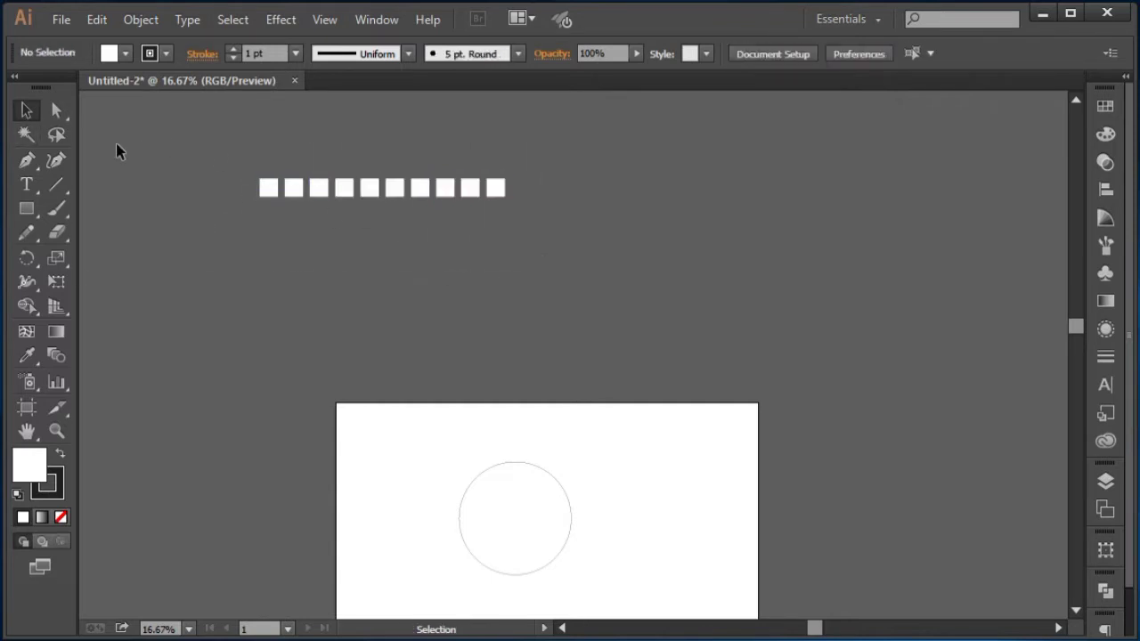
left_click(26, 208)
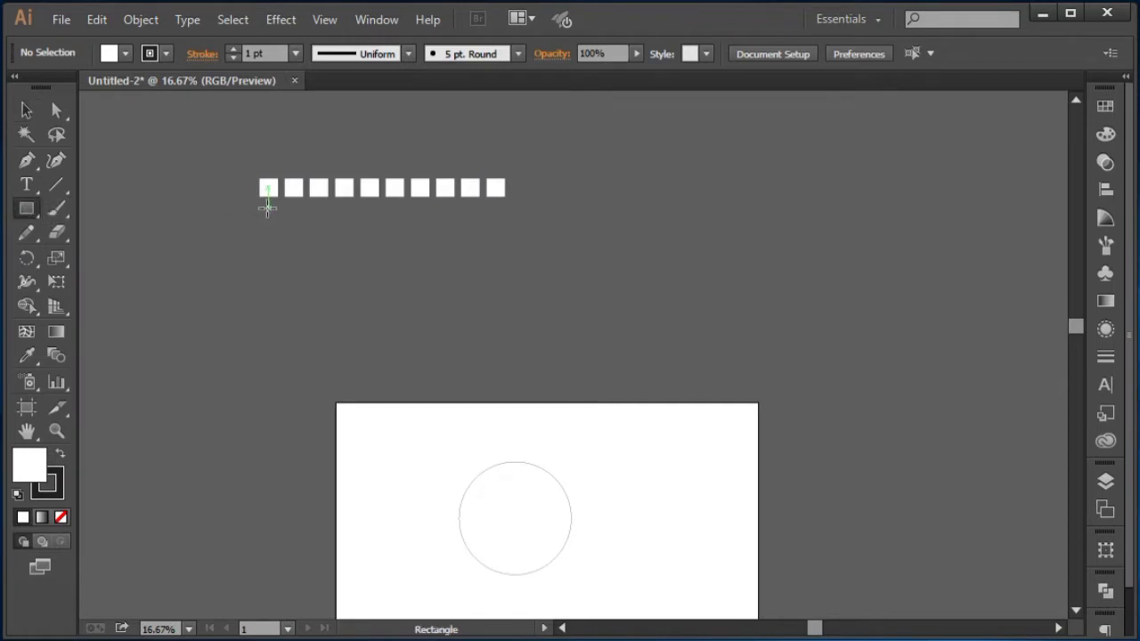
left_click_drag(279, 206, 664, 216)
left_click(26, 110)
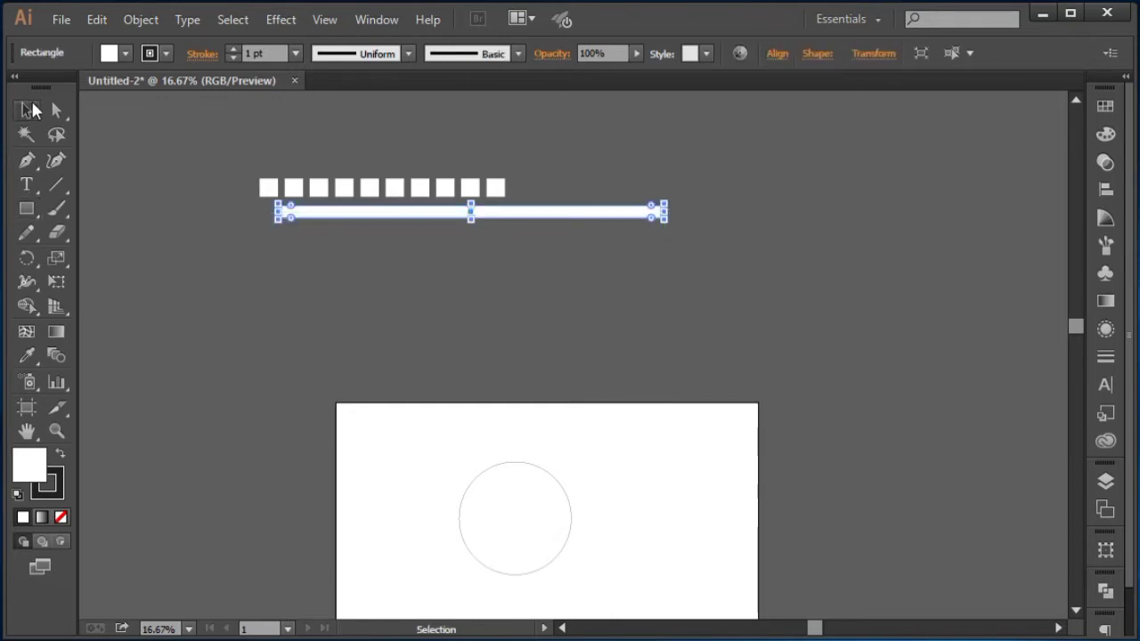
Step: Copy seven of the squares, paste them in front, and move the copy below the bar's right end
left_click(260, 147)
left_click_drag(245, 156, 424, 184)
left_click(97, 20)
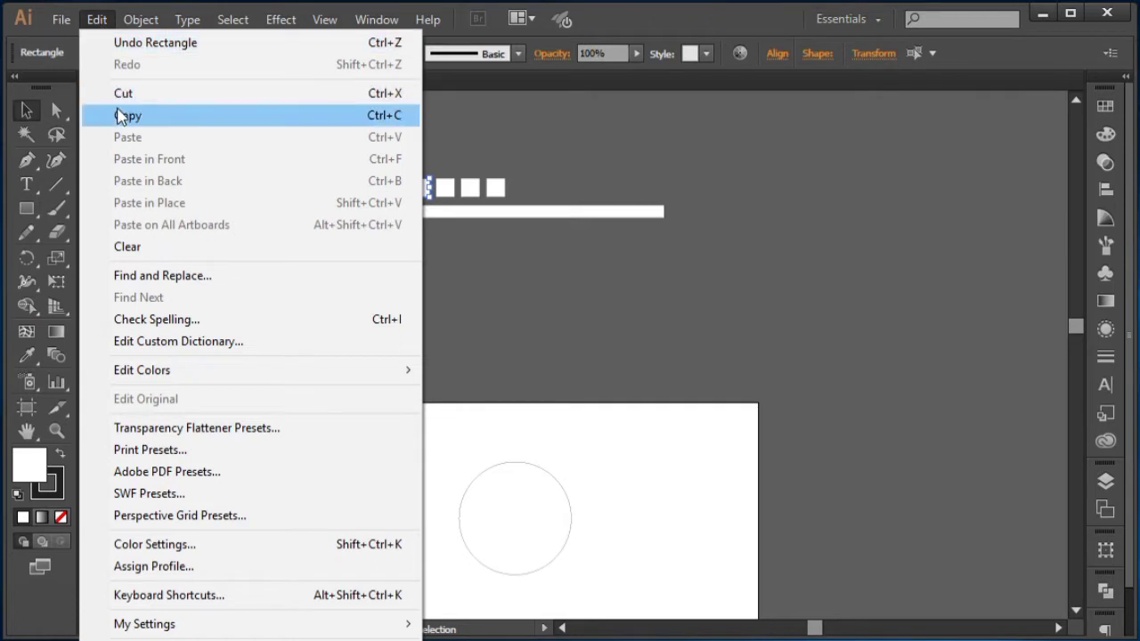
left_click(117, 115)
left_click(96, 20)
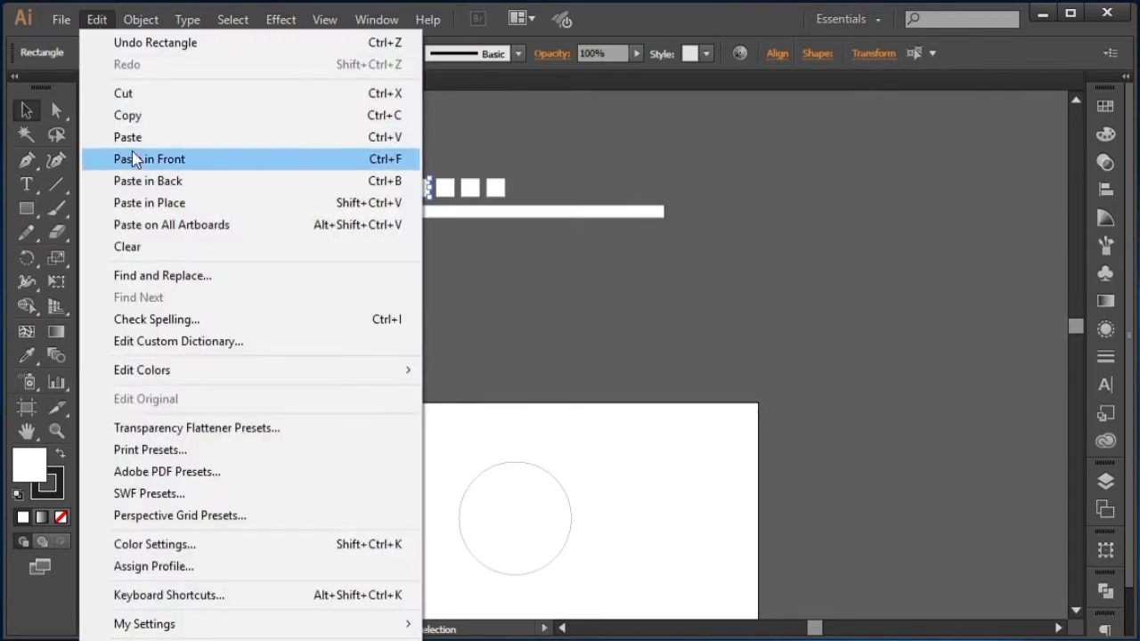
left_click(291, 166)
left_click_drag(395, 185, 621, 223)
left_click(591, 143)
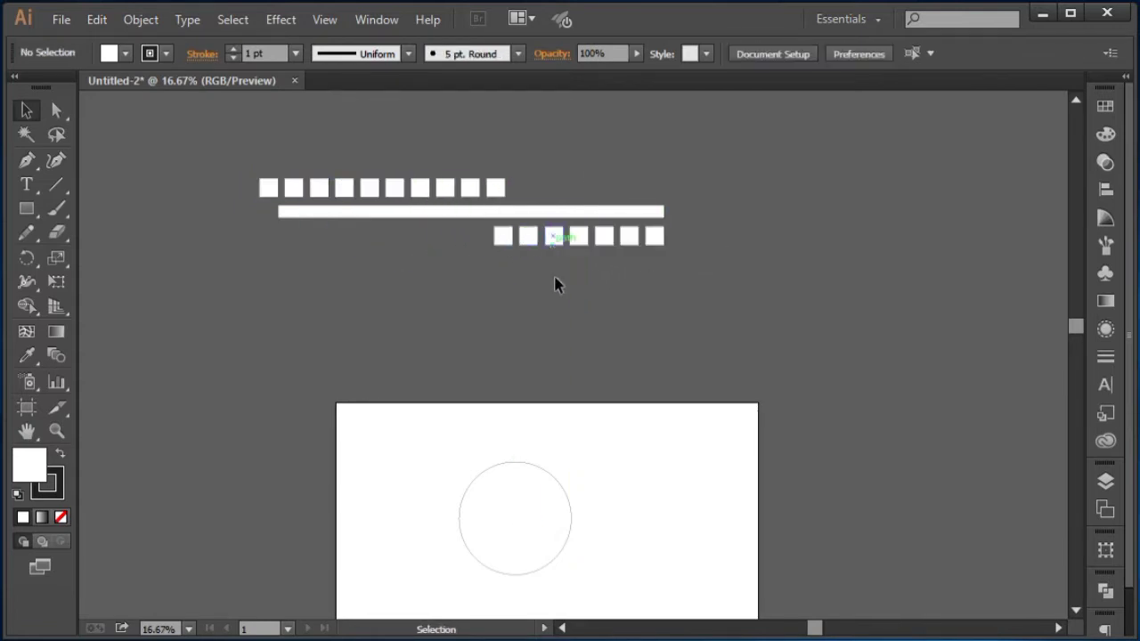
Step: Draw a square below the bar's left end and copy it once to its right
left_click(27, 208)
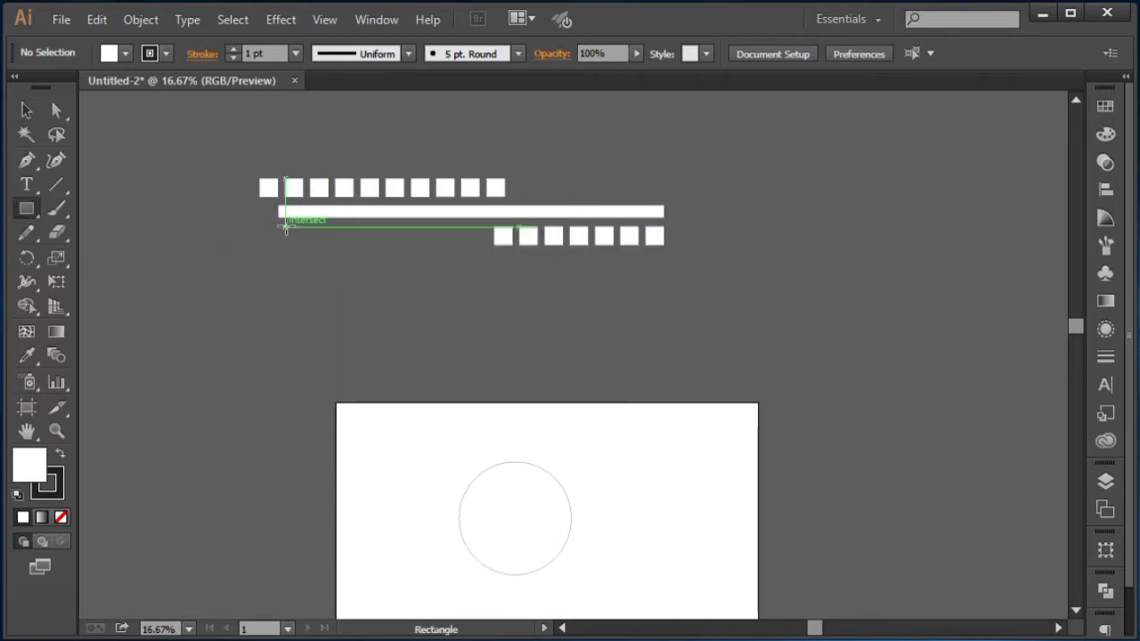
left_click_drag(285, 229, 327, 237)
left_click(27, 111)
left_click(225, 176)
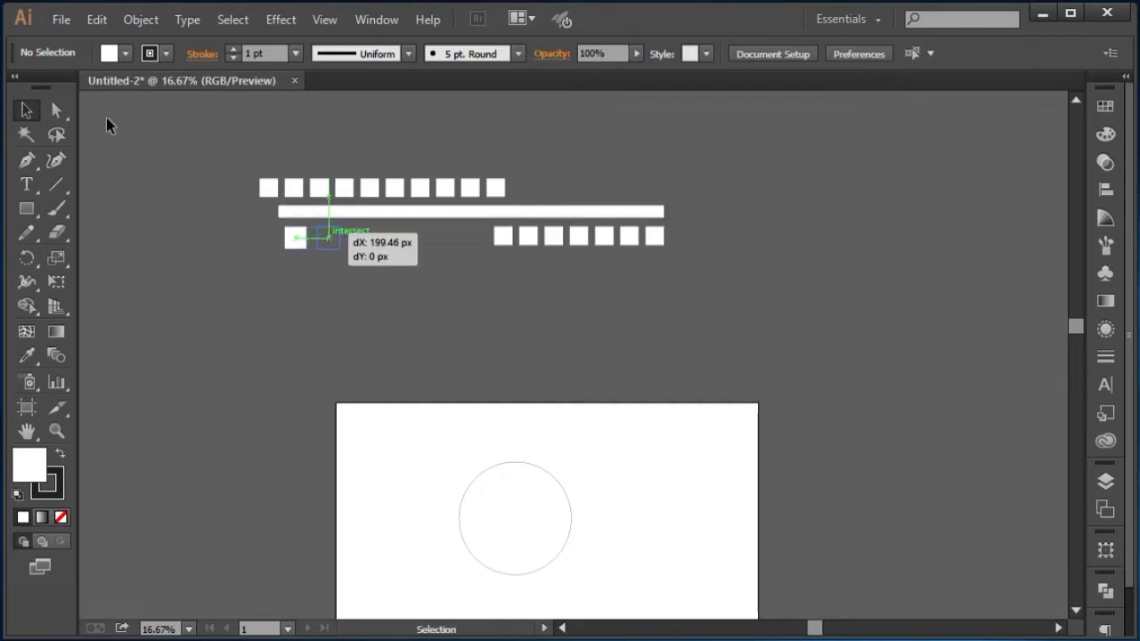
left_click(178, 180)
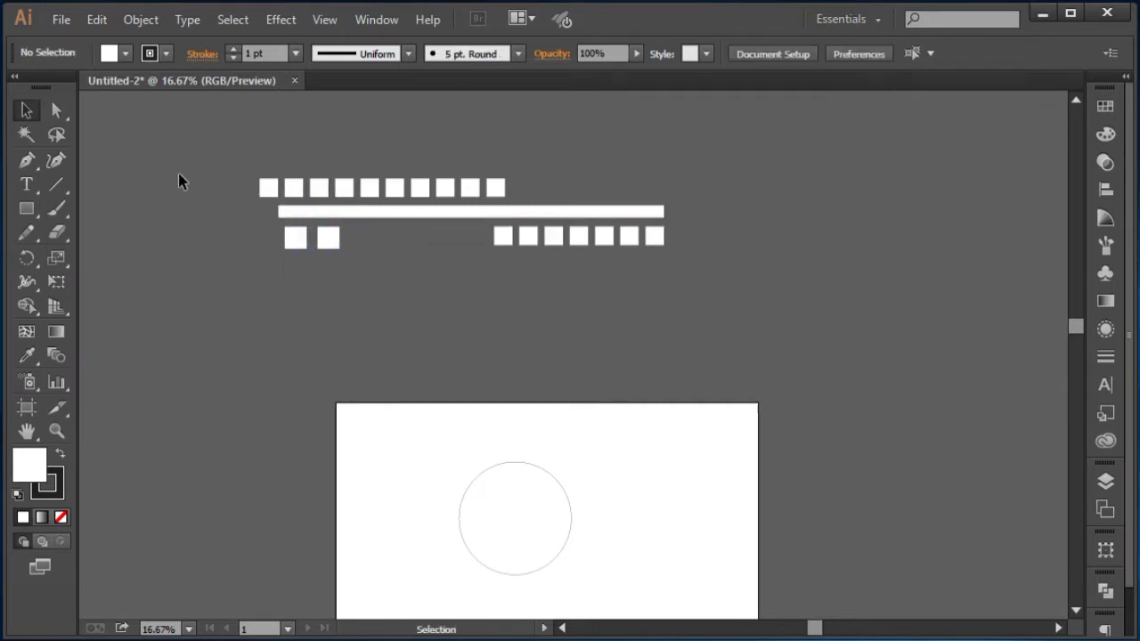
Step: Duplicate the long bar below the lower squares and shorten the copy to about half its length
left_click(463, 214)
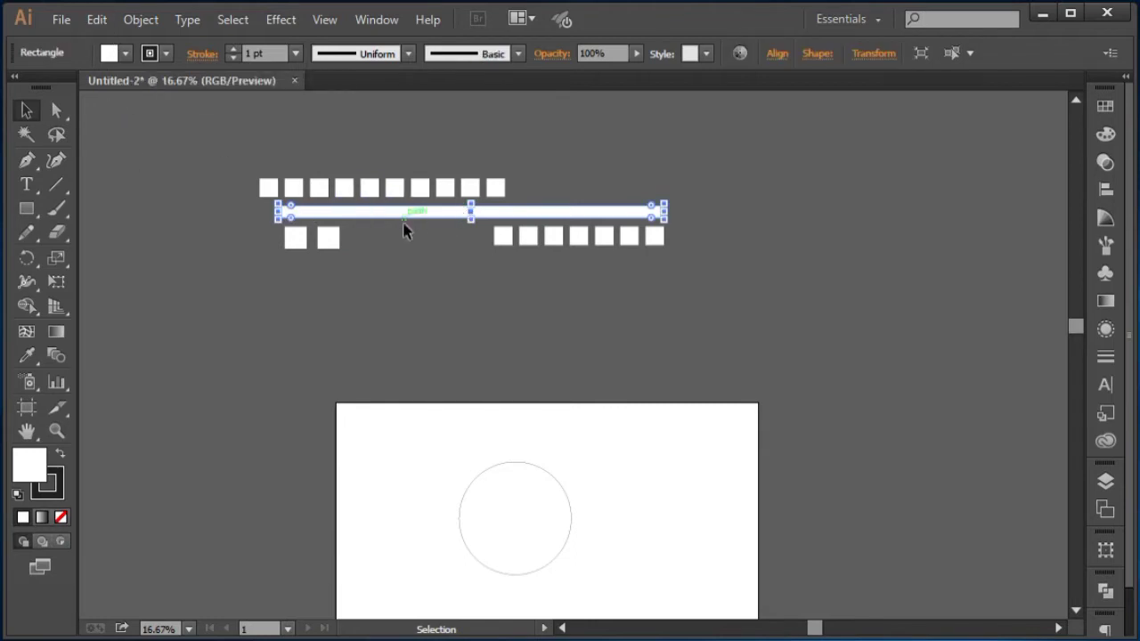
left_click_drag(400, 217, 392, 271)
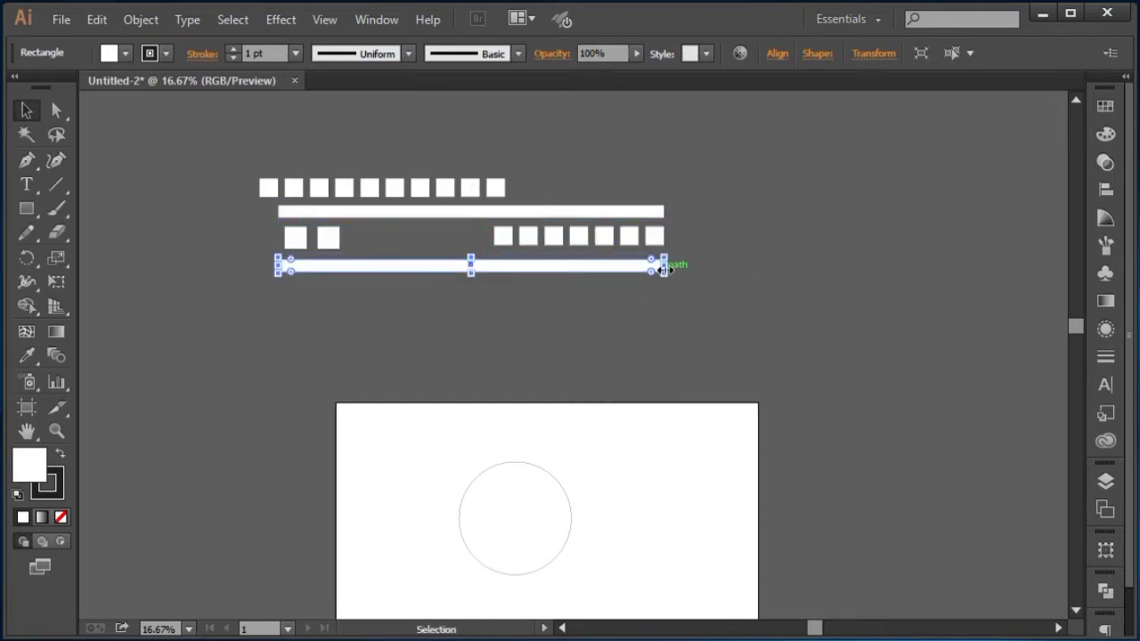
left_click_drag(664, 267, 386, 272)
left_click(488, 311)
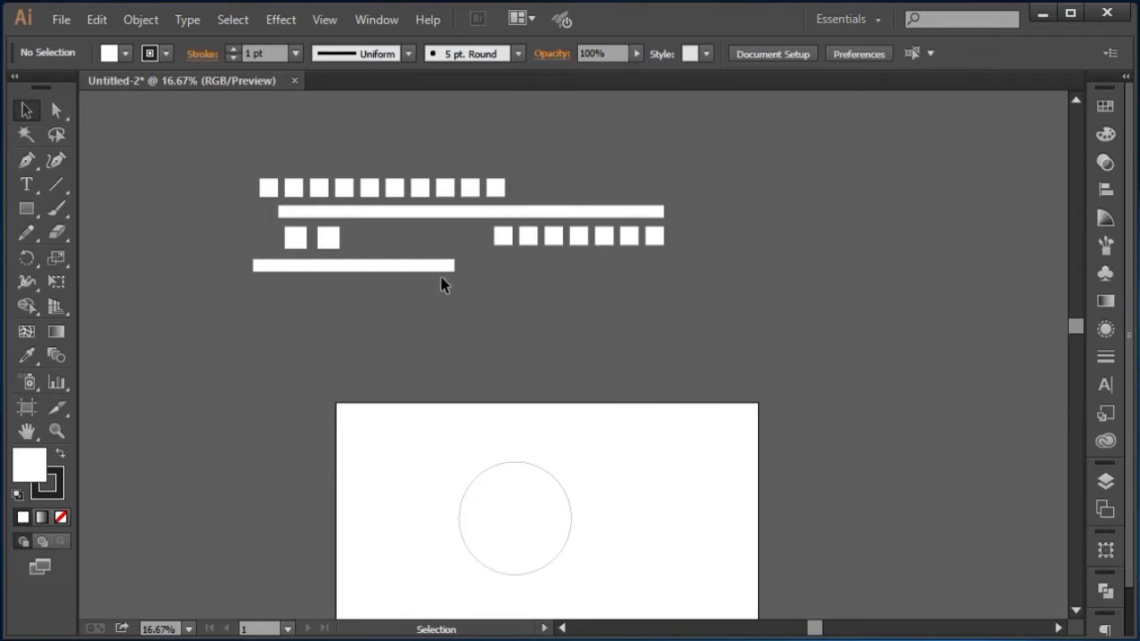
Step: Draw small circles with the Ellipse tool and duplicate them into the gaps beside the rows of squares
left_click(29, 212)
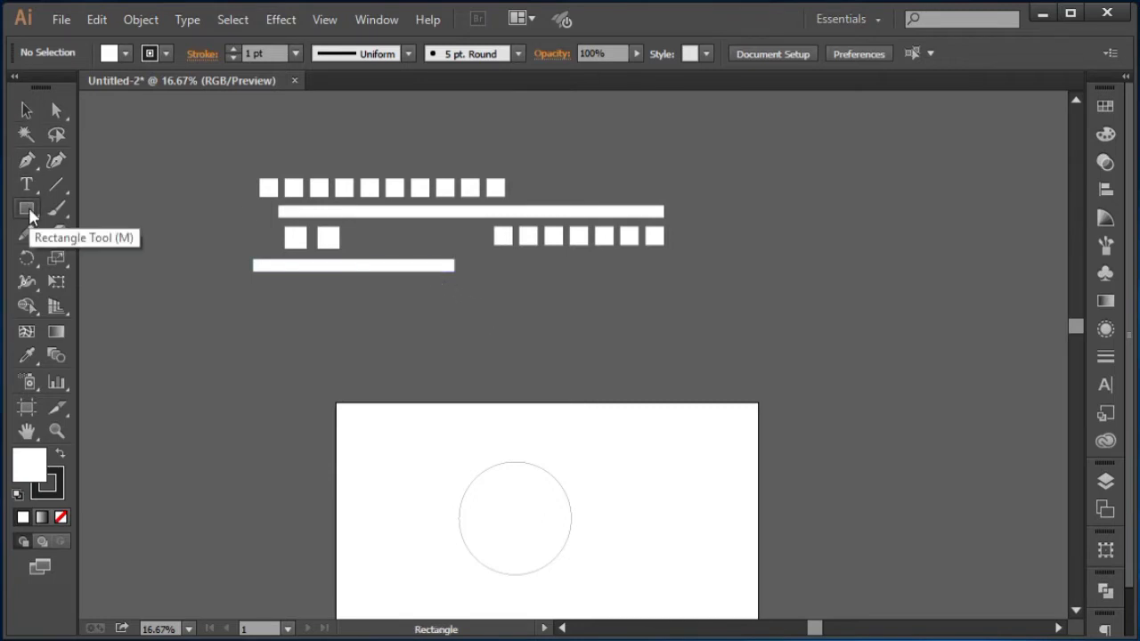
left_click(30, 212)
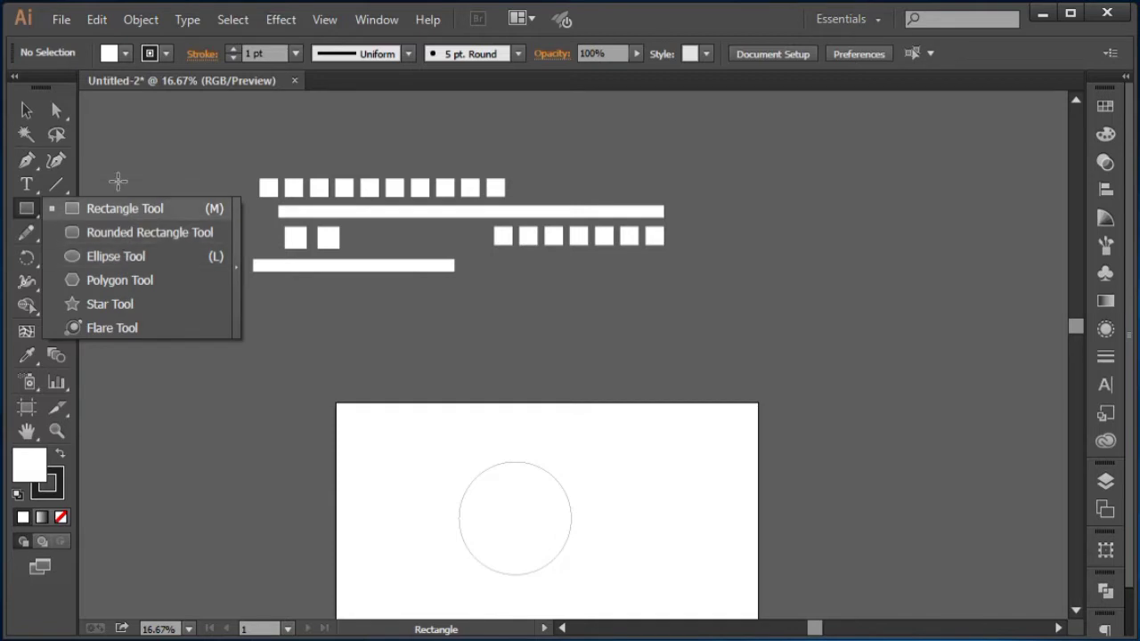
left_click(74, 255)
left_click(26, 111)
mouse_move(488, 257)
left_mouse_down()
mouse_move(506, 275)
mouse_move(528, 265)
mouse_move(412, 240)
mouse_move(426, 230)
left_mouse_up()
left_click(247, 127)
key("ctrl+d")
key("ctrl+d")
key("ctrl+d")
key("ctrl+d")
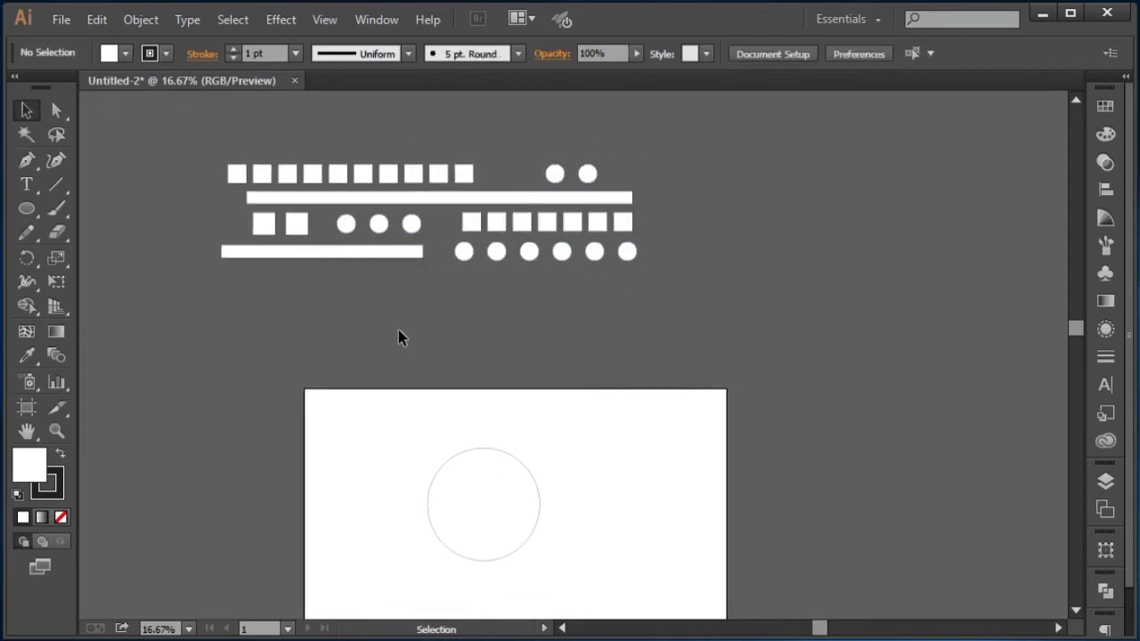
Step: Draw a long rounded bar with the Rounded Rectangle tool beneath the rows and copy it above the top row
left_click(25, 209)
left_click(97, 236)
left_click_drag(221, 276, 638, 296)
key("a")
left_click_drag(230, 286, 251, 296)
left_click(238, 100)
left_click_drag(301, 229, 482, 164)
left_click(451, 241)
left_click_drag(451, 241, 223, 214)
left_click(443, 321)
Step: Draw a hexagon with the Polygon tool below the lower rounded bar and duplicate it into a row of four
left_click_drag(27, 209, 84, 267)
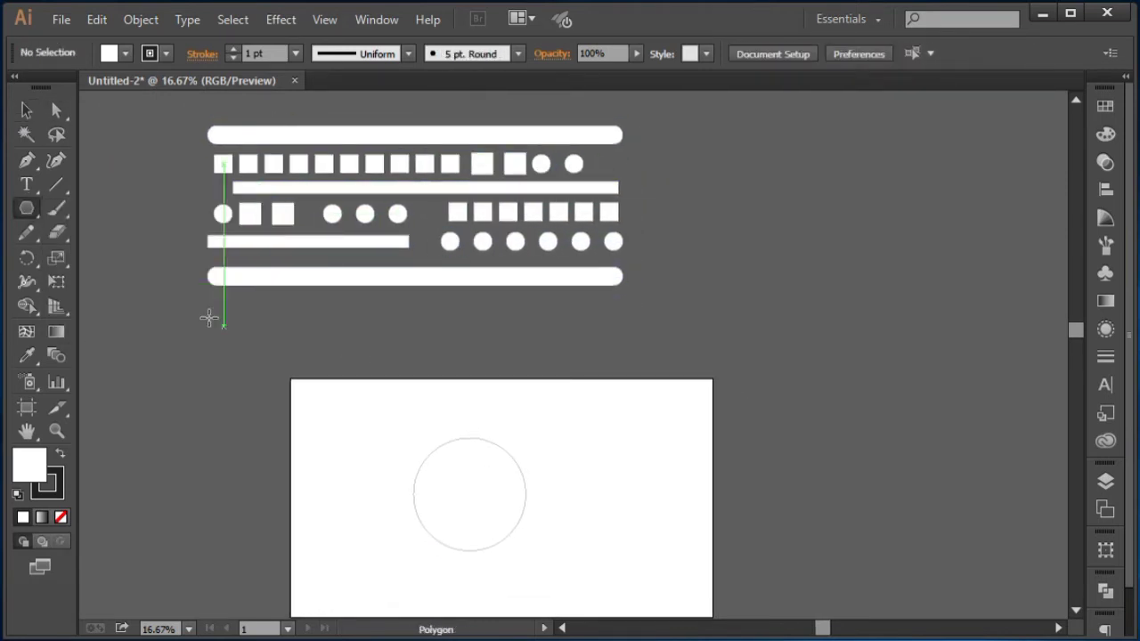
mouse_move(227, 307)
left_mouse_down()
mouse_move(220, 321)
mouse_move(272, 306)
left_mouse_up()
left_click(27, 110)
key("ctrl+d")
key("ctrl+d")
Step: Copy the short bar to the right of the hexagons, ending under the lower rounded bar's right end
left_click(247, 355)
mouse_move(369, 241)
left_mouse_down()
mouse_move(543, 319)
mouse_move(579, 307)
left_mouse_up()
left_click(499, 343)
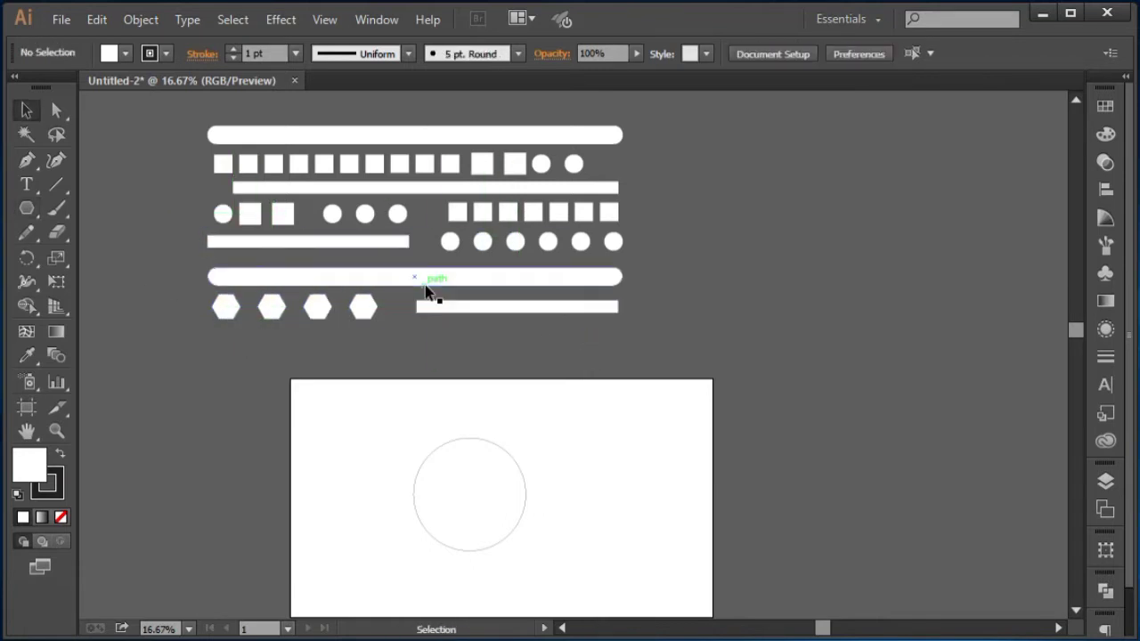
Step: Copy the middle row of circles and squares below the hexagons and delete part of the copied row
left_click_drag(27, 209, 107, 304)
left_click(27, 111)
left_click_drag(203, 227, 616, 206)
left_click_drag(560, 216, 560, 348)
left_click_drag(314, 366, 411, 331)
key("Delete")
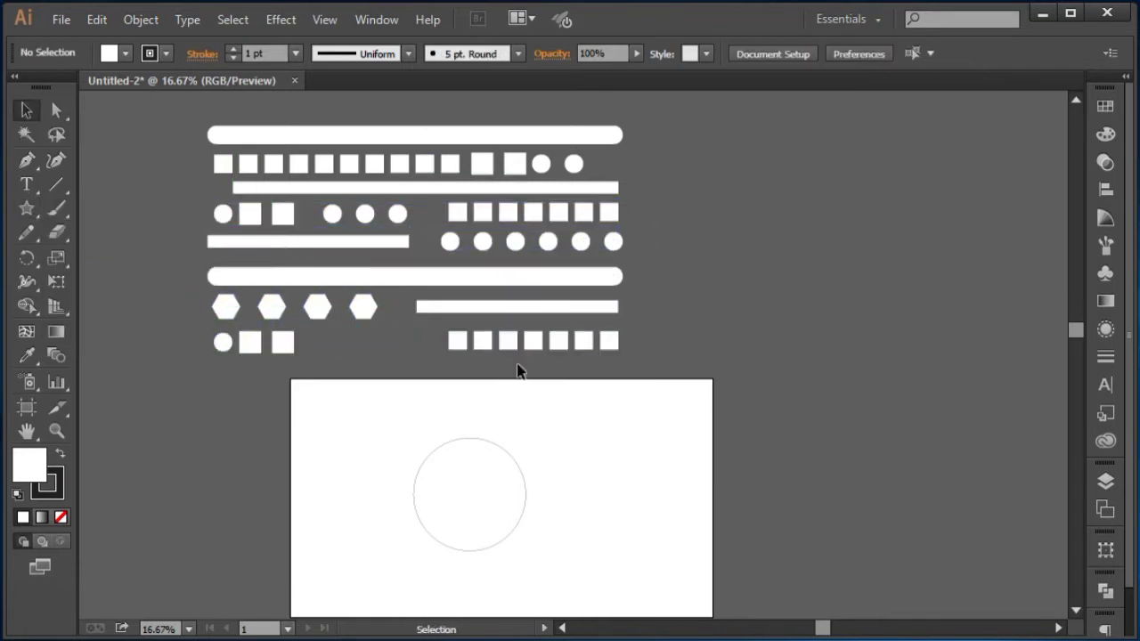
Step: Shift the bottom row's squares left and copy three circles into the gap to complete the bottom row
left_click_drag(519, 368, 453, 337)
left_click_drag(483, 342, 342, 342)
left_click_drag(419, 228, 435, 344)
left_click(755, 223)
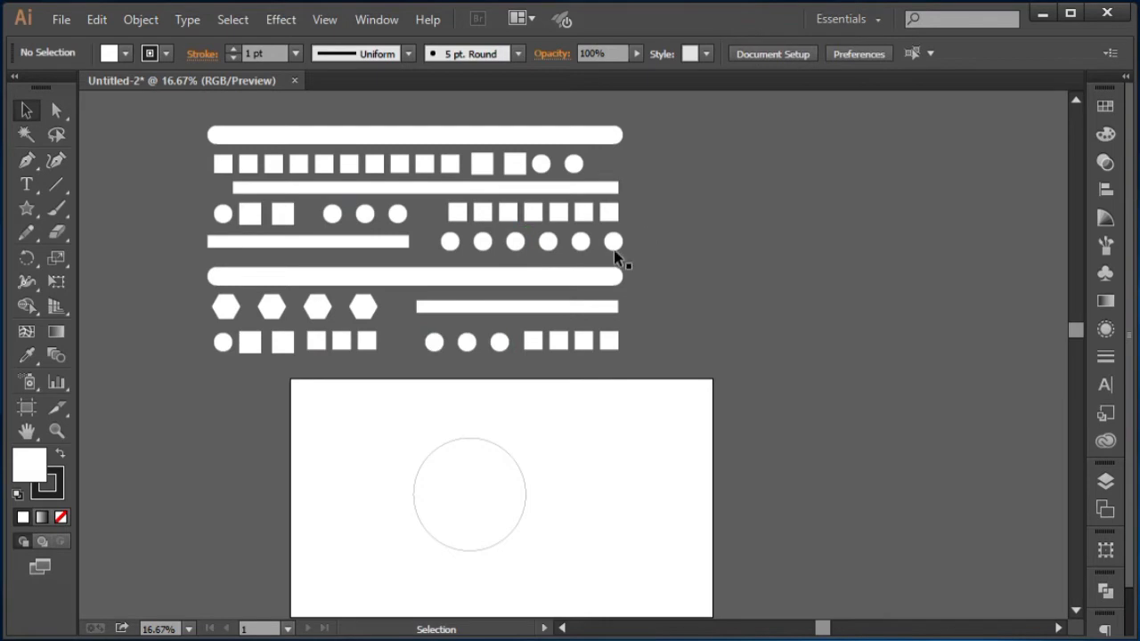
Step: Select all the shapes above the artboard and group them
left_click_drag(181, 109, 665, 368)
right_click(477, 132)
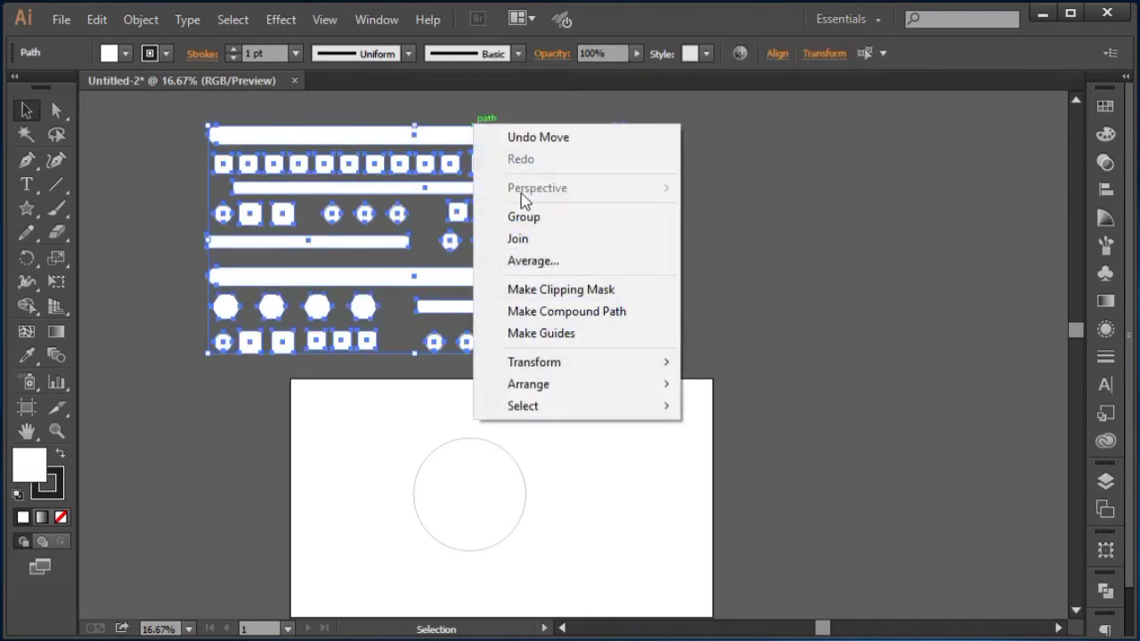
left_click(521, 217)
left_click(710, 186)
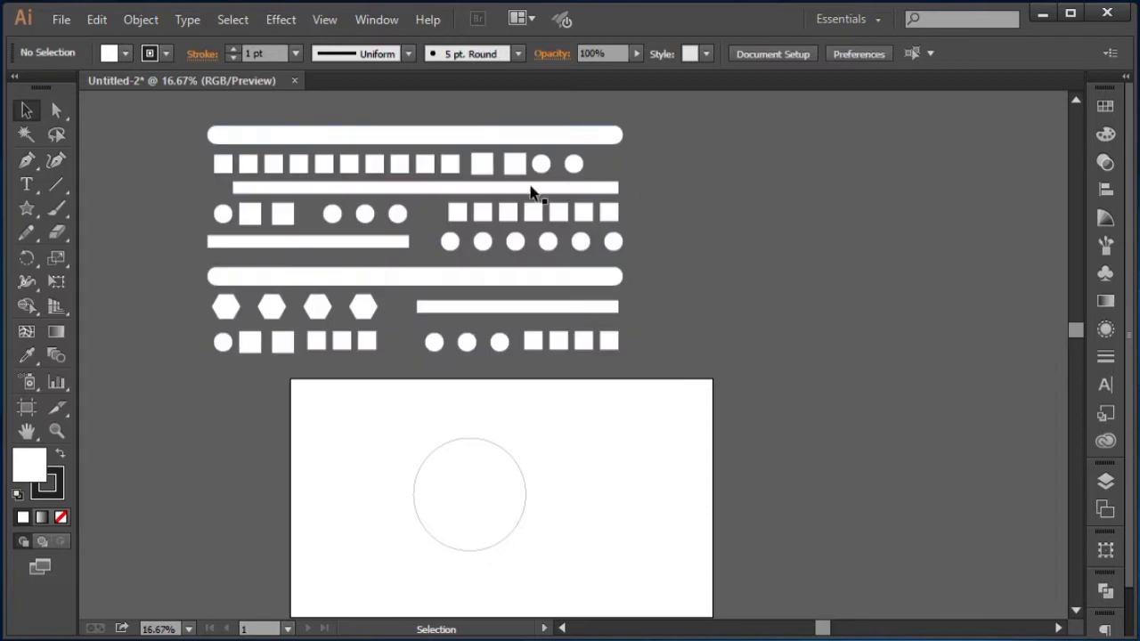
Step: Enlarge the circle on the artboard to about 740 px wide
left_click(448, 135)
left_click_drag(454, 441, 401, 370)
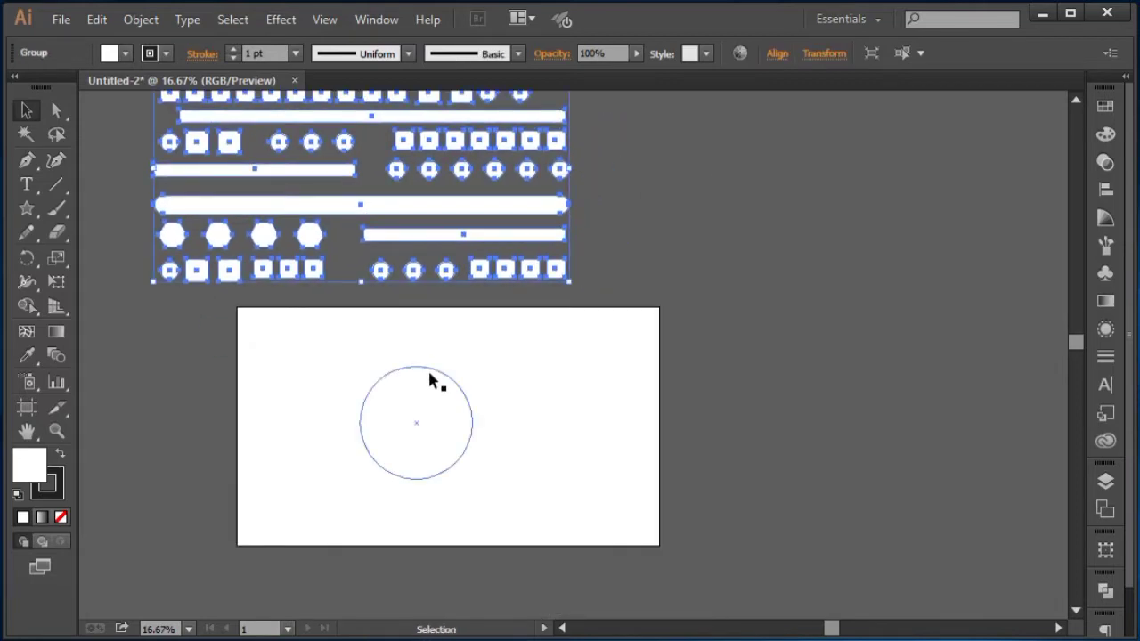
left_click(436, 369)
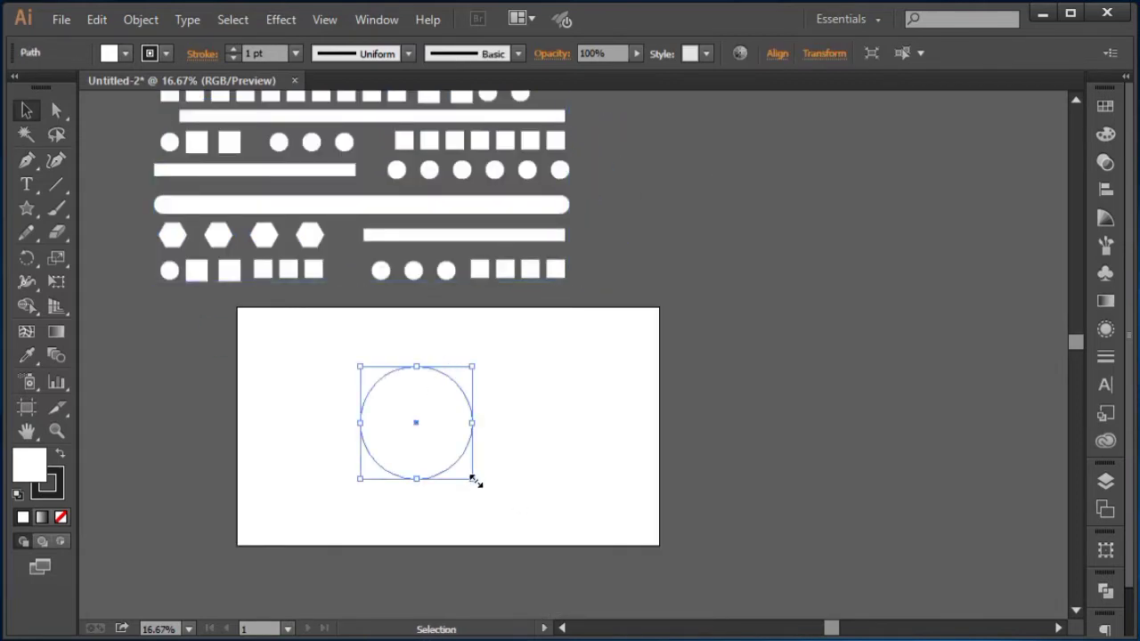
mouse_move(473, 478)
left_mouse_down()
mouse_move(498, 501)
mouse_move(482, 487)
left_mouse_up()
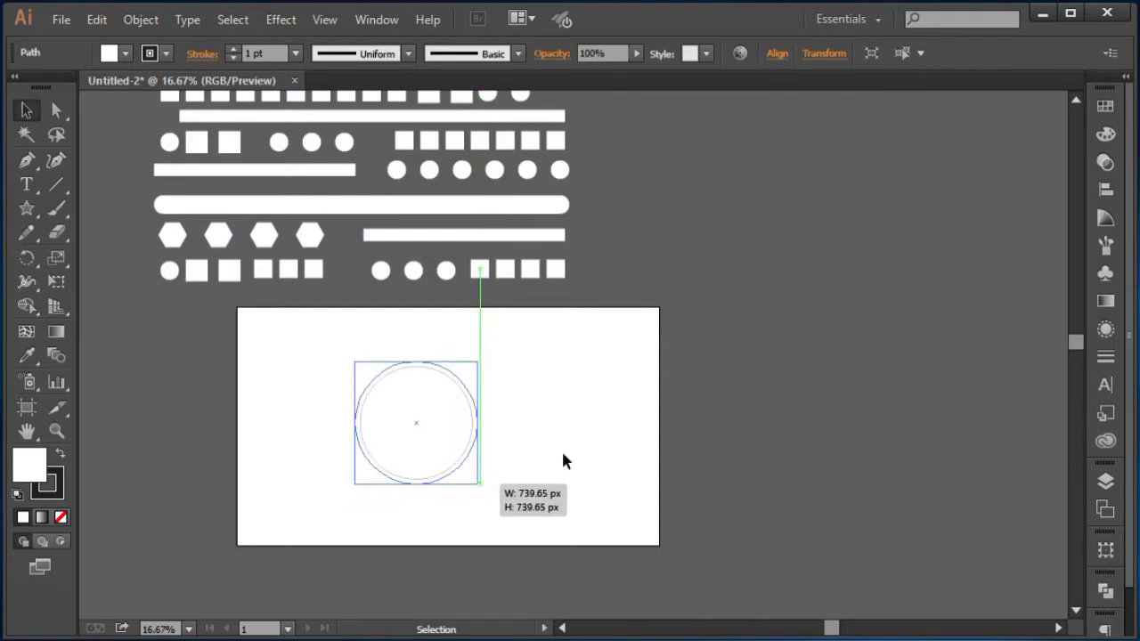
left_click(509, 396)
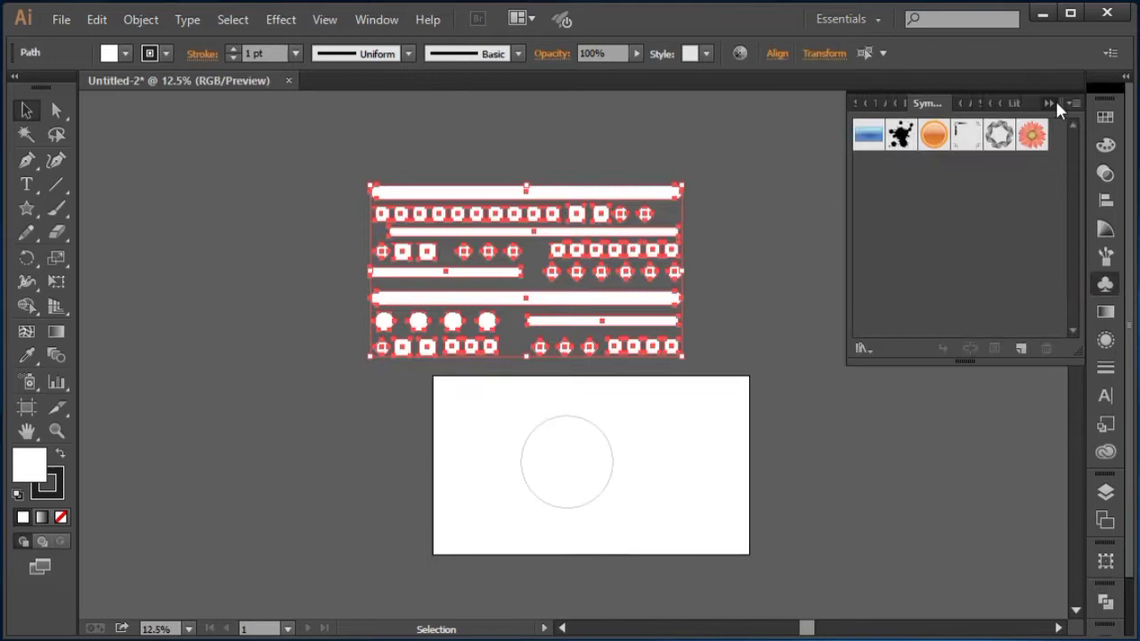
Step: Give the grouped shapes a black fill and no stroke
left_click(1058, 105)
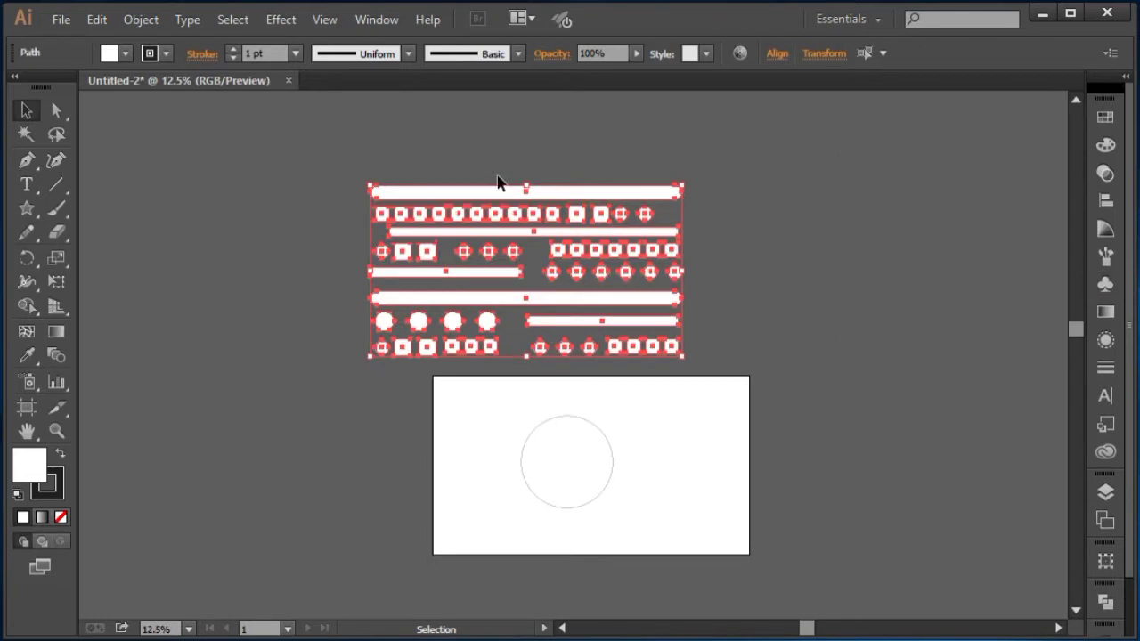
left_click(59, 456)
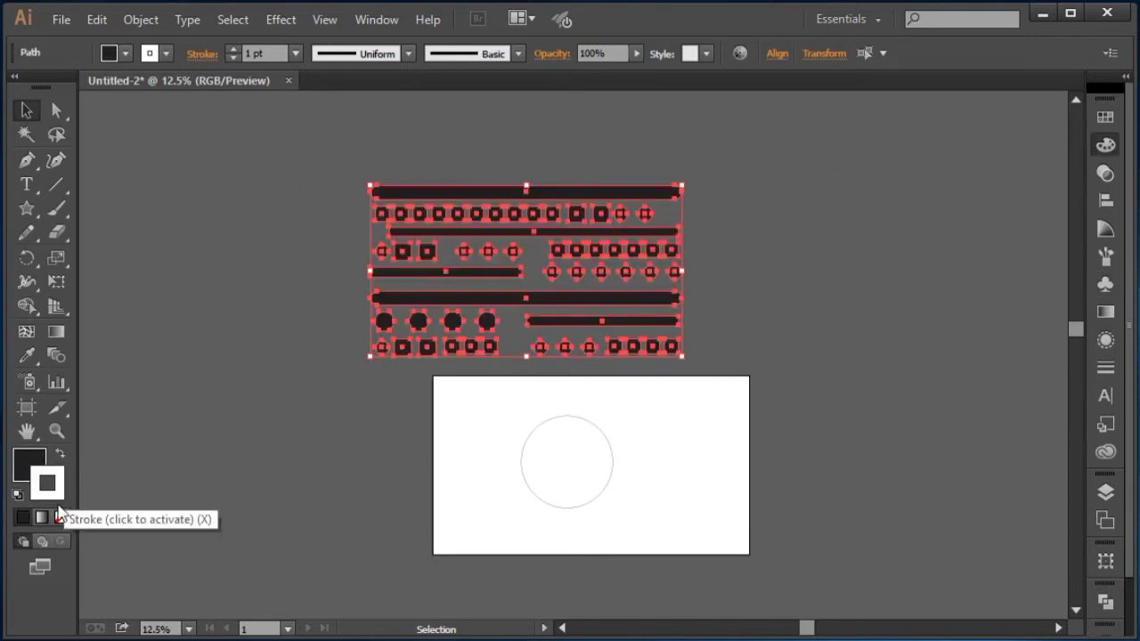
left_click(60, 517)
left_click(38, 472)
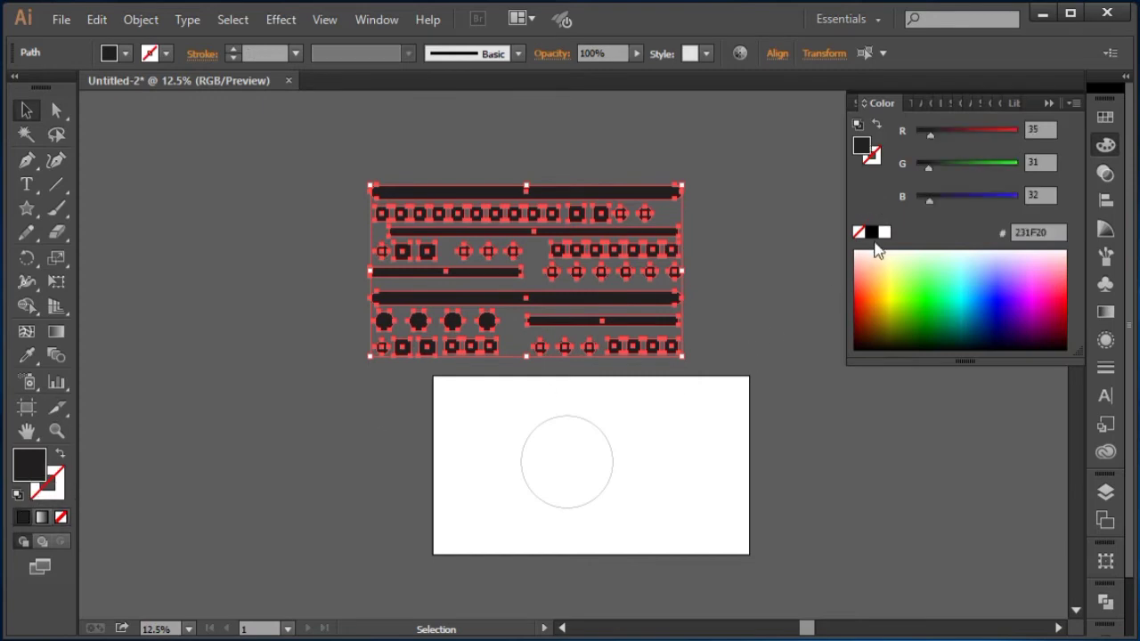
left_click(872, 233)
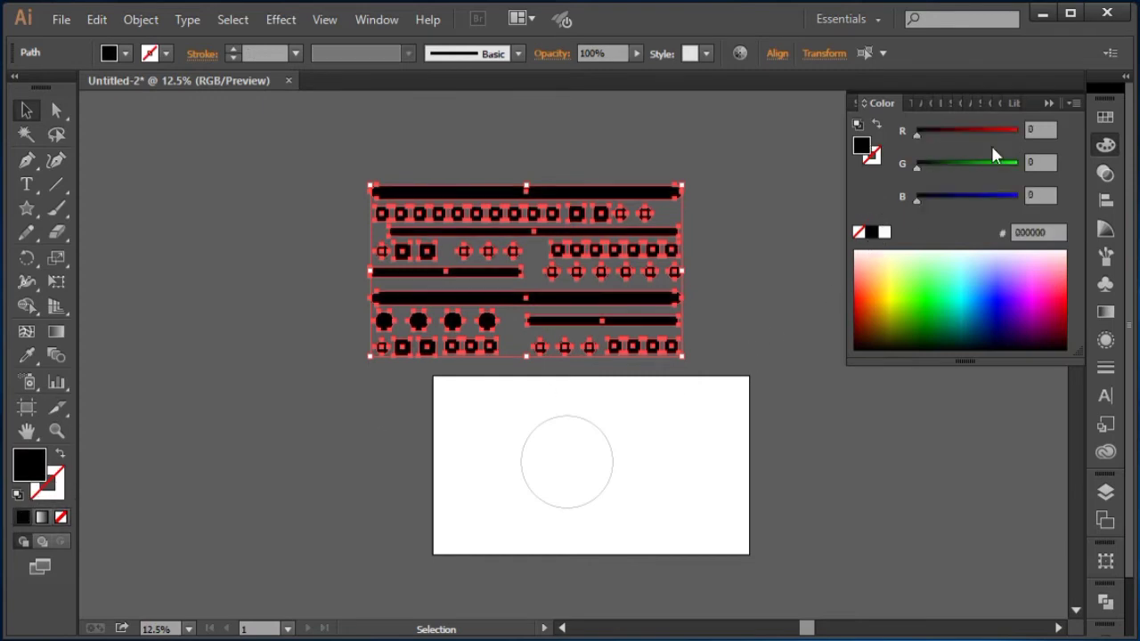
left_click(1049, 103)
Step: Select all the shapes again and group them into a single group
right_click(535, 183)
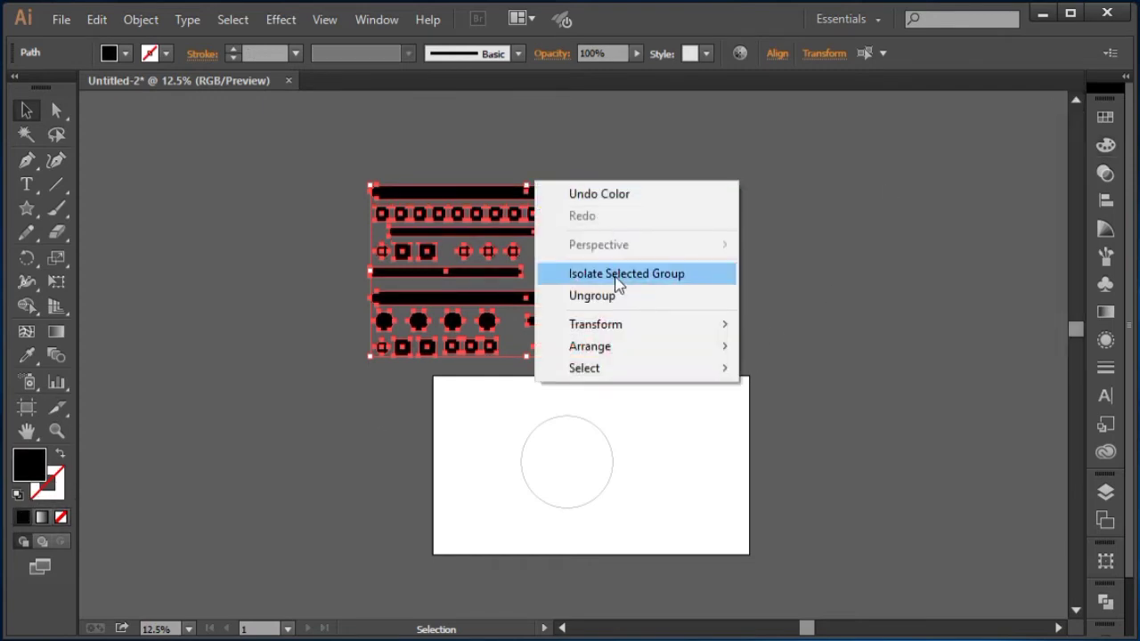
left_click(776, 239)
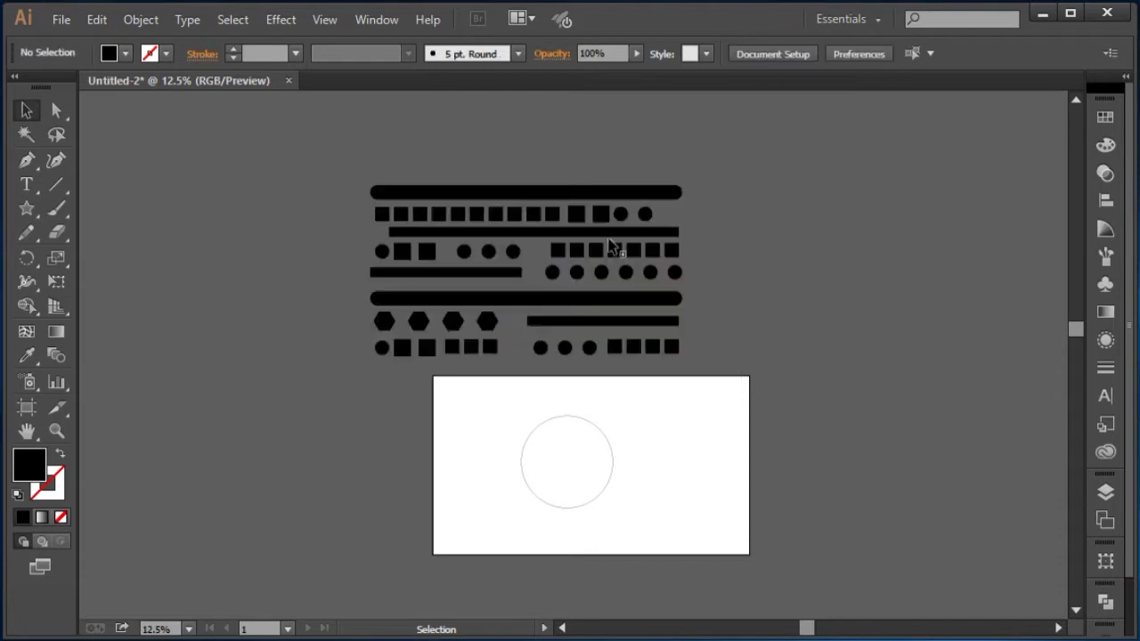
left_click(580, 191)
left_click_drag(361, 174, 728, 352)
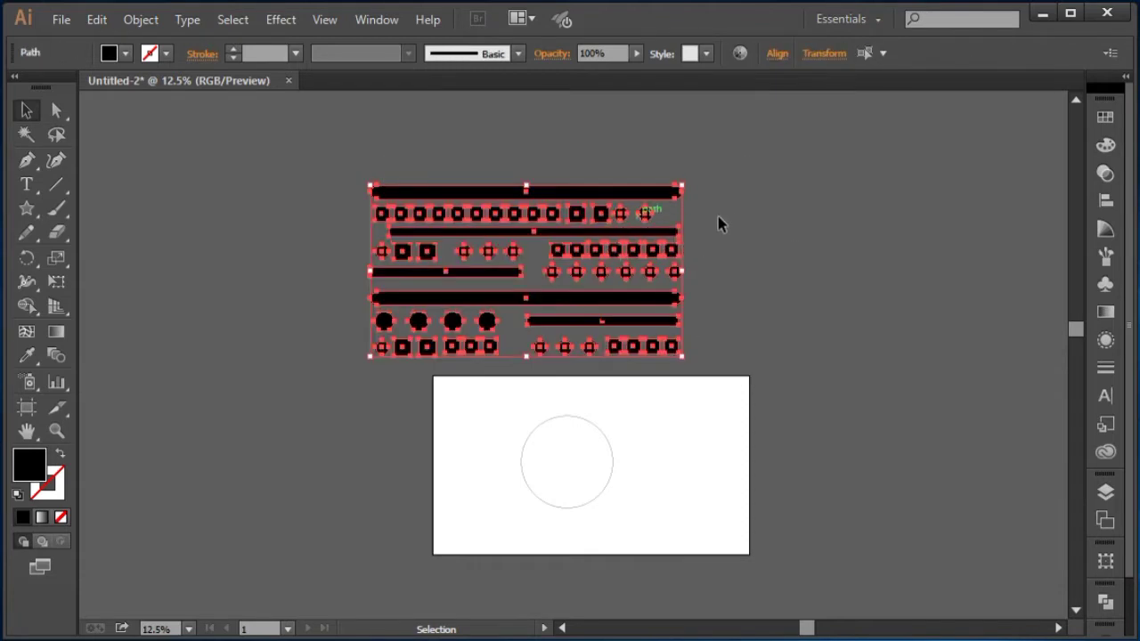
key("a")
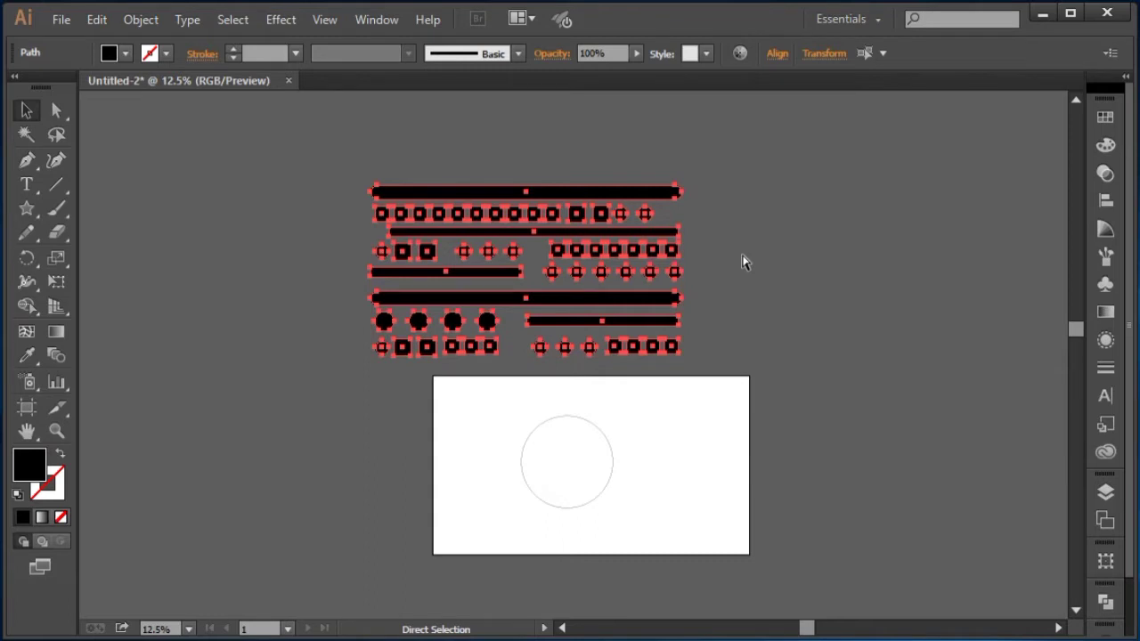
key("ctrl+g")
key("v")
left_click(463, 170)
left_click_drag(554, 207, 683, 230)
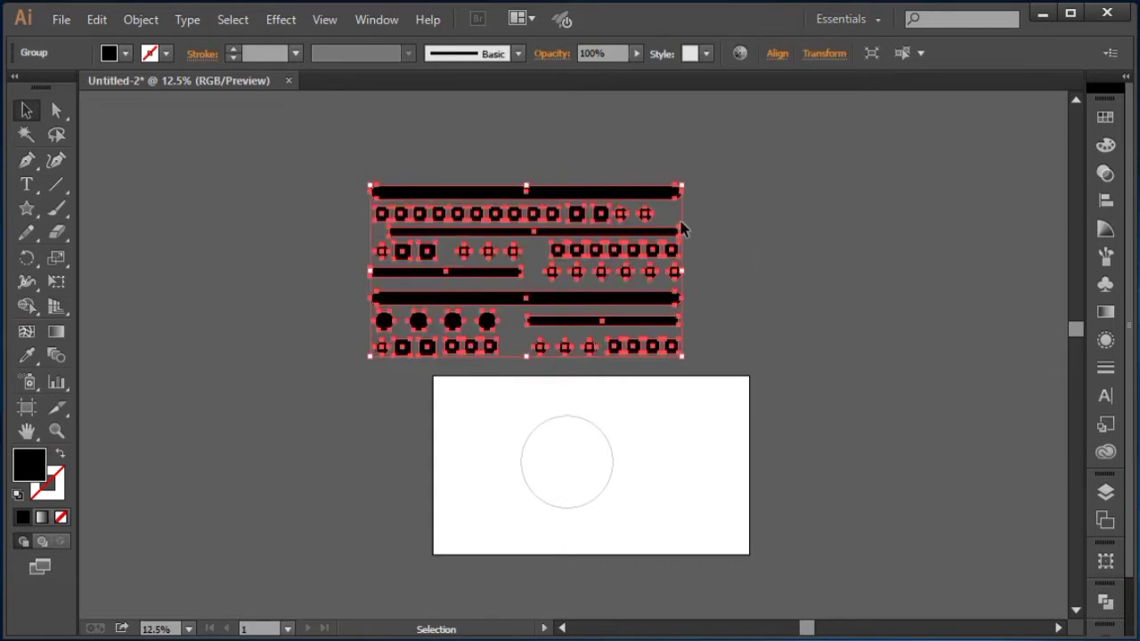
left_click(869, 152)
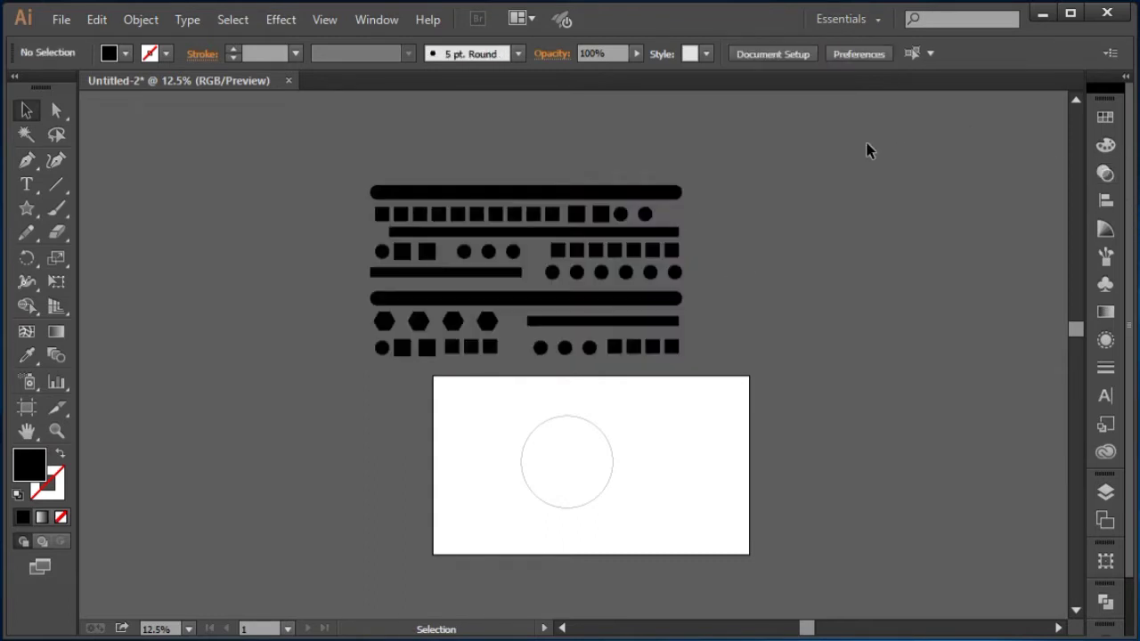
Step: Turn the group into a new symbol named 3d boll
key("ctrl")
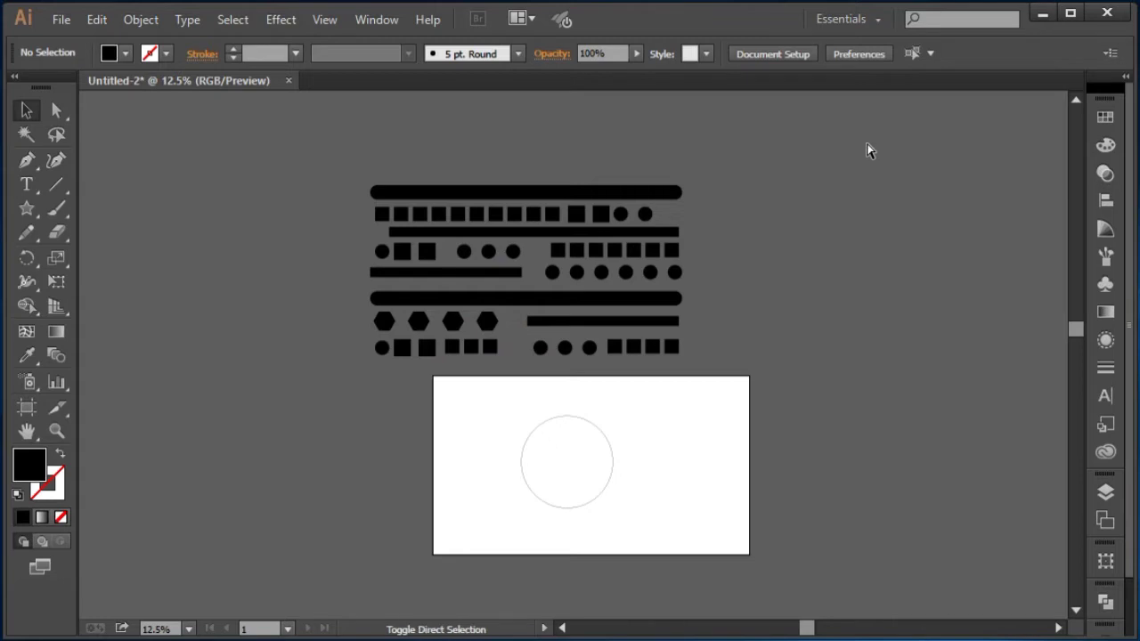
key("ctrl+shift+F11")
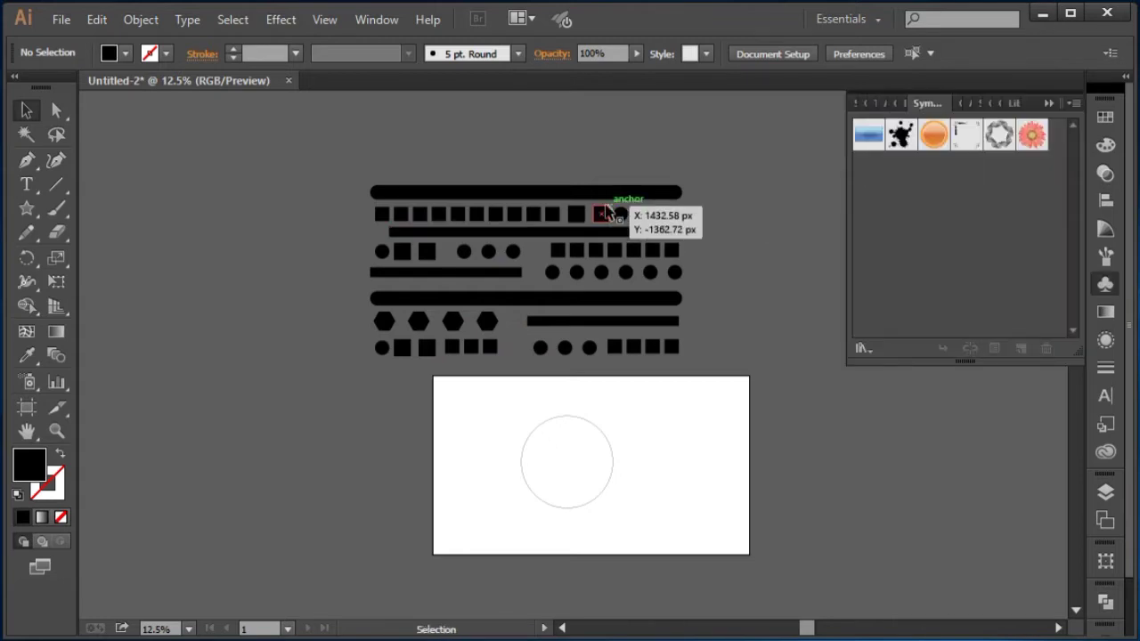
left_click_drag(664, 196, 955, 176)
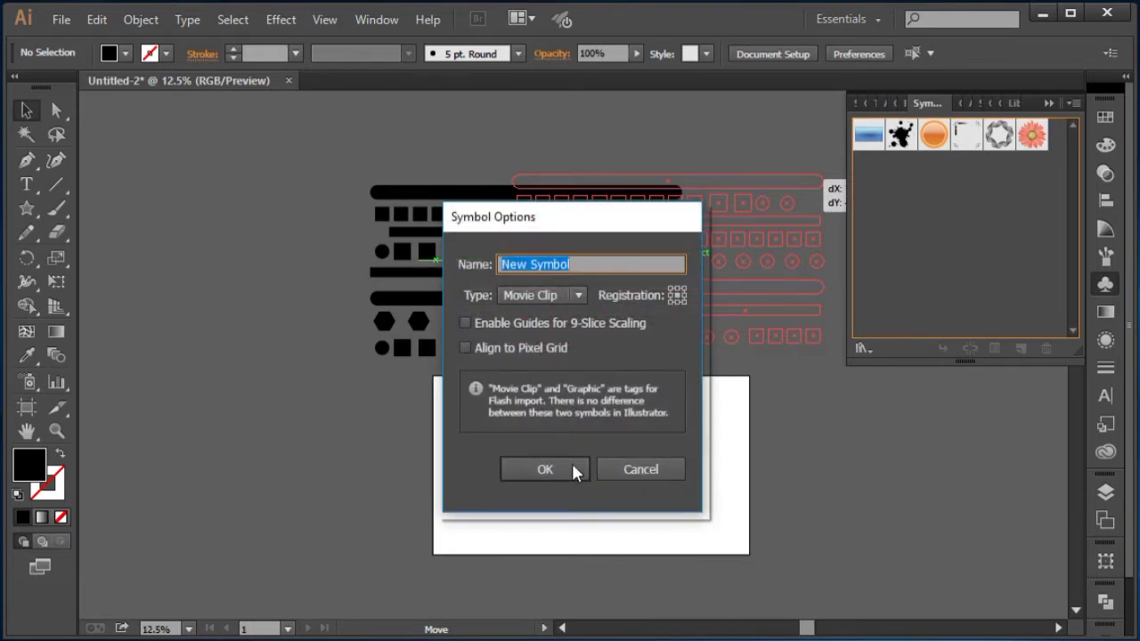
key("BackSpace")
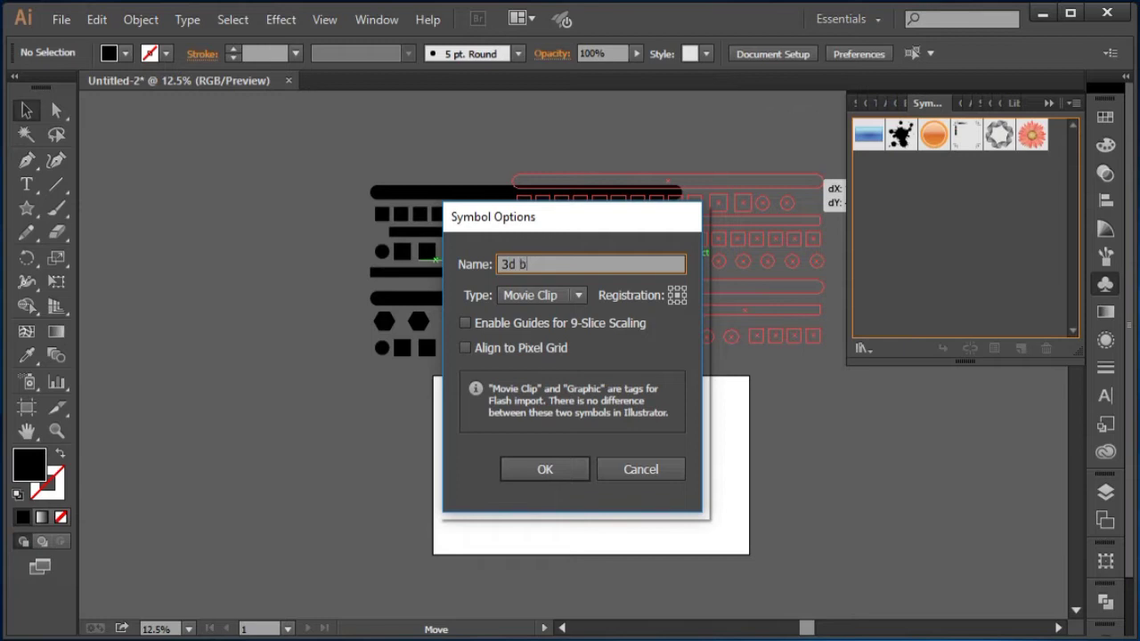
left_click(575, 470)
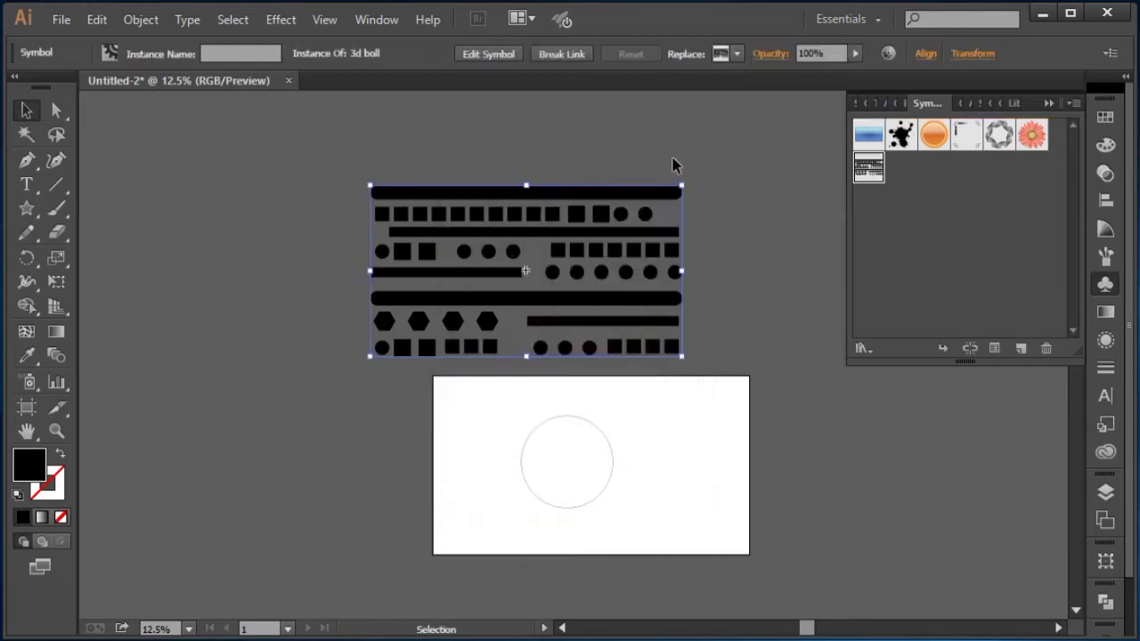
Step: Copy the artboard's circle horizontally to its right
left_click(638, 145)
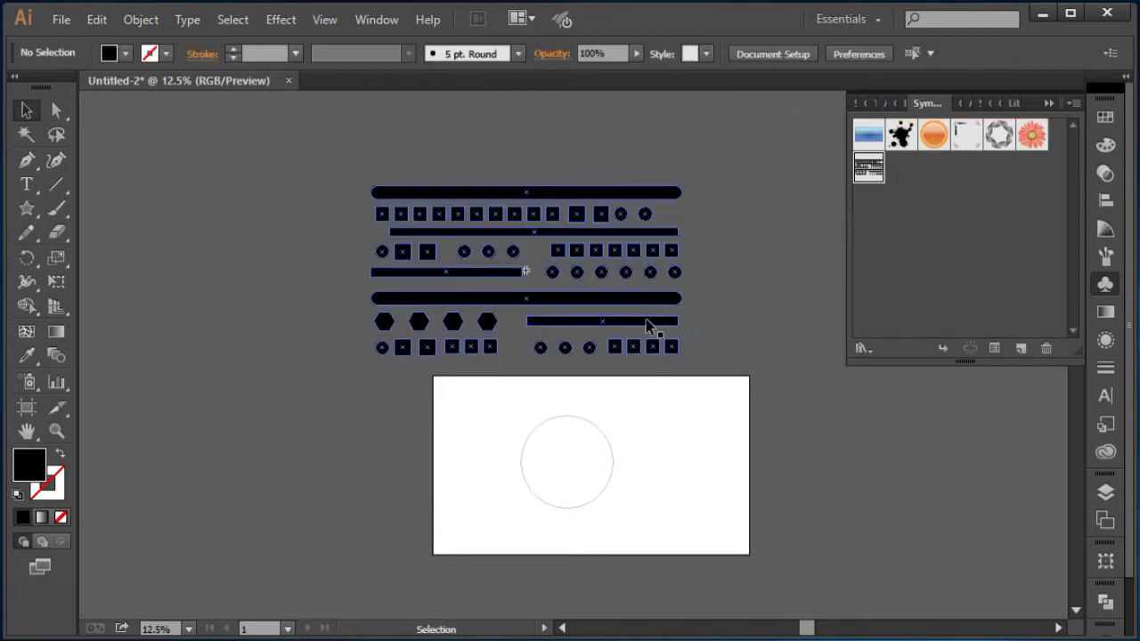
key("ctrl+0")
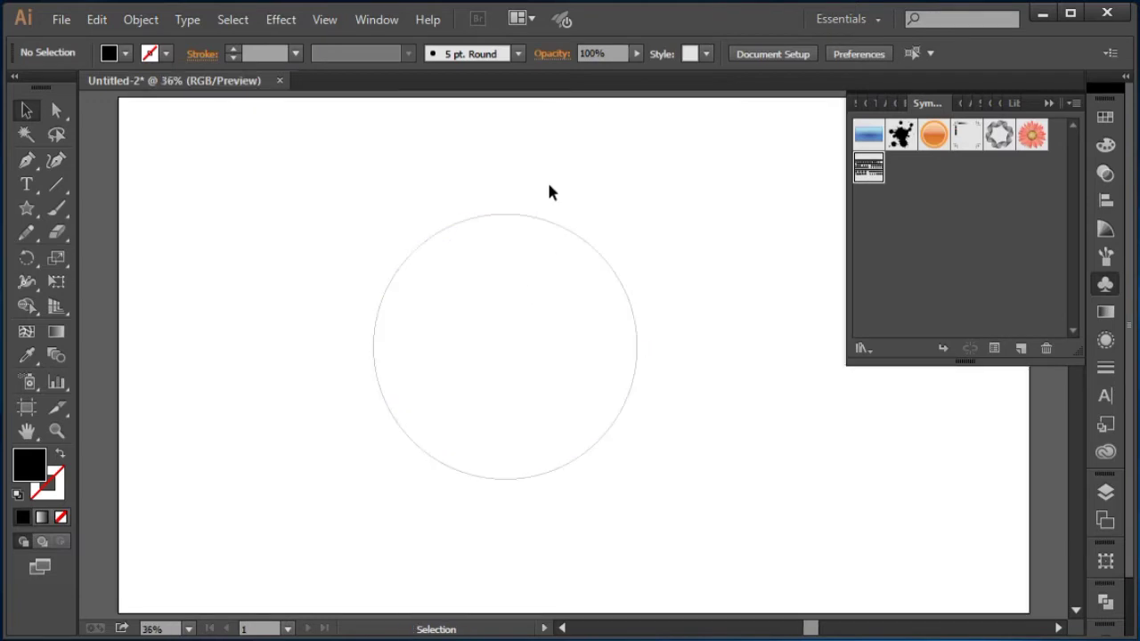
left_click_drag(478, 188, 574, 302)
left_click(1055, 104)
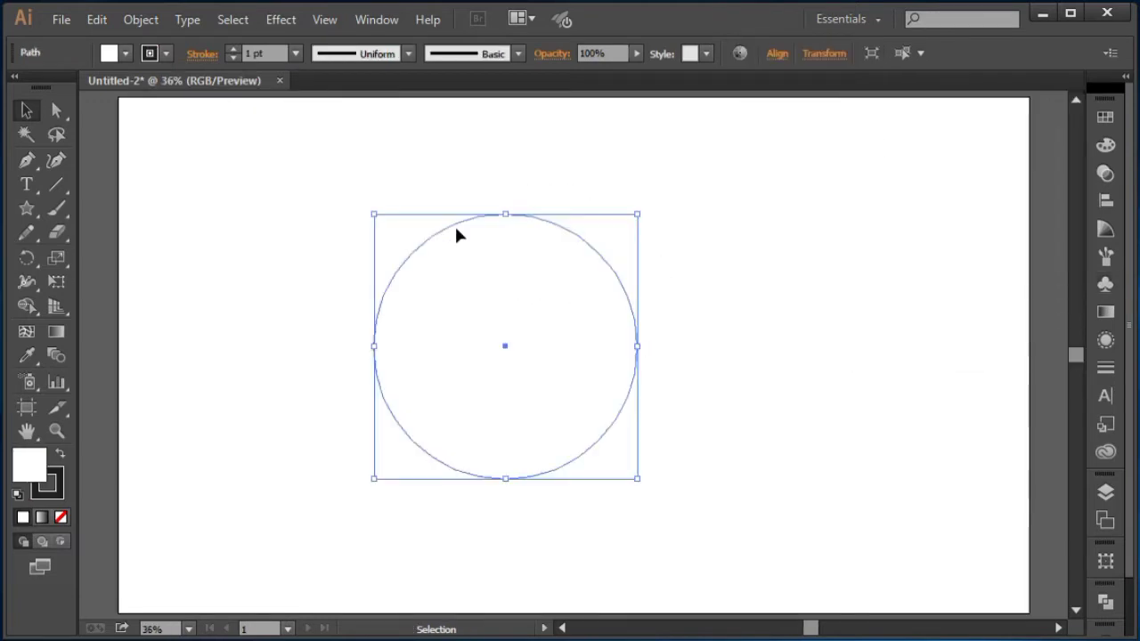
left_click(56, 110)
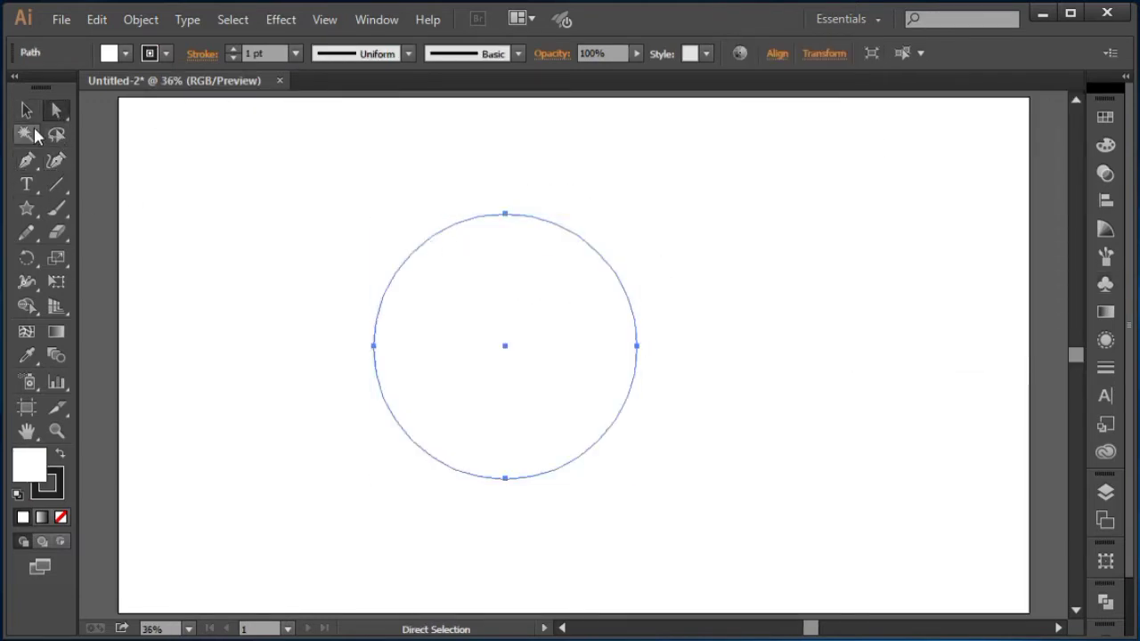
left_click(32, 113)
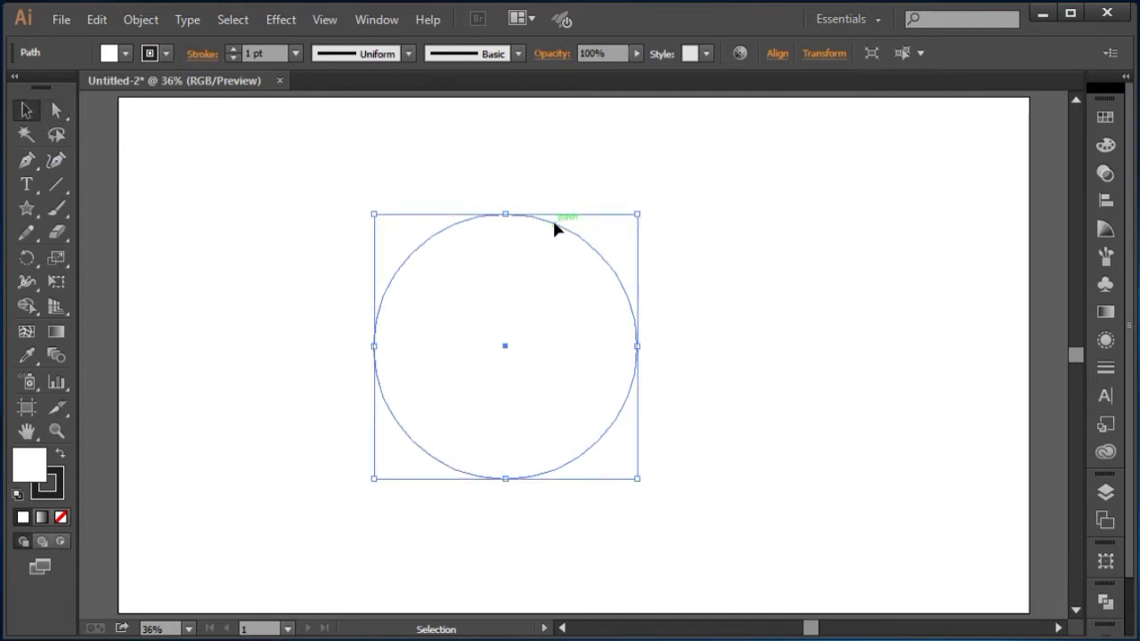
key("ctrl")
left_click_drag(555, 223, 979, 241)
Step: Delete the right anchor point of the original circle to cut it down to a left semicircle
left_click_drag(394, 173, 552, 323)
key("ctrl")
left_click_drag(678, 308, 629, 352)
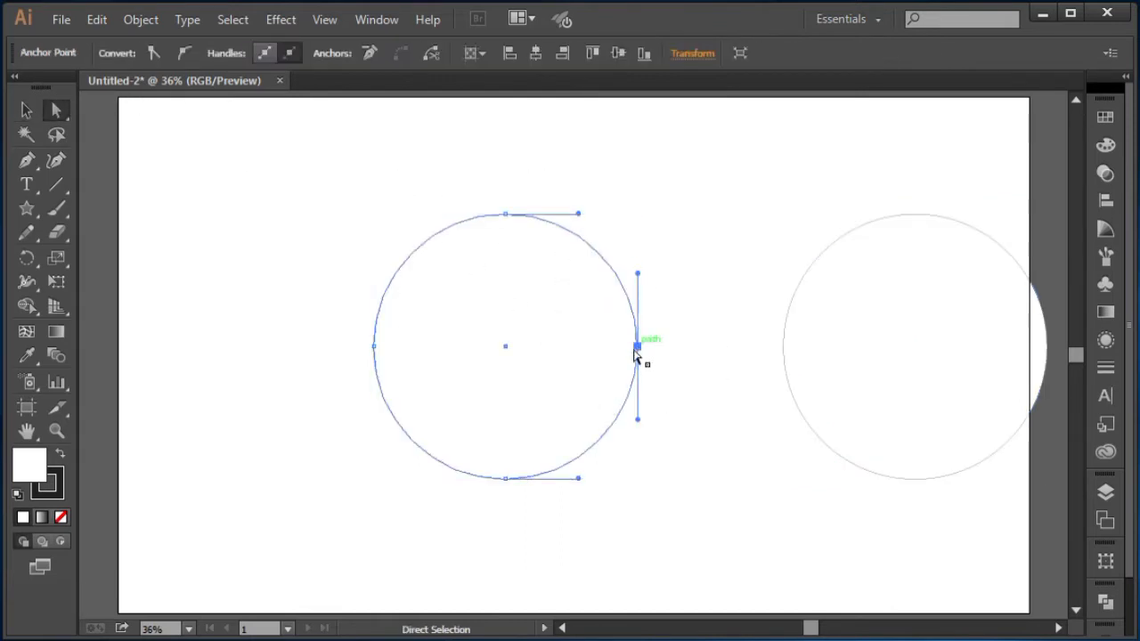
key("Delete")
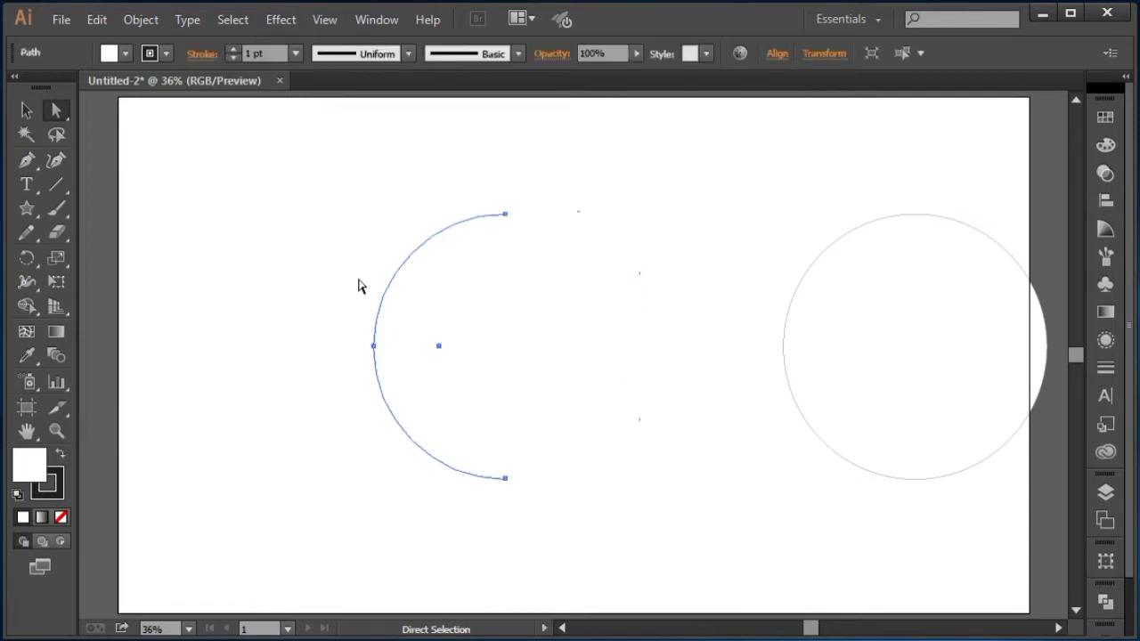
Step: Close the semicircle with a straight vertical line joining its top and bottom endpoints using the Pen tool
left_click(27, 161)
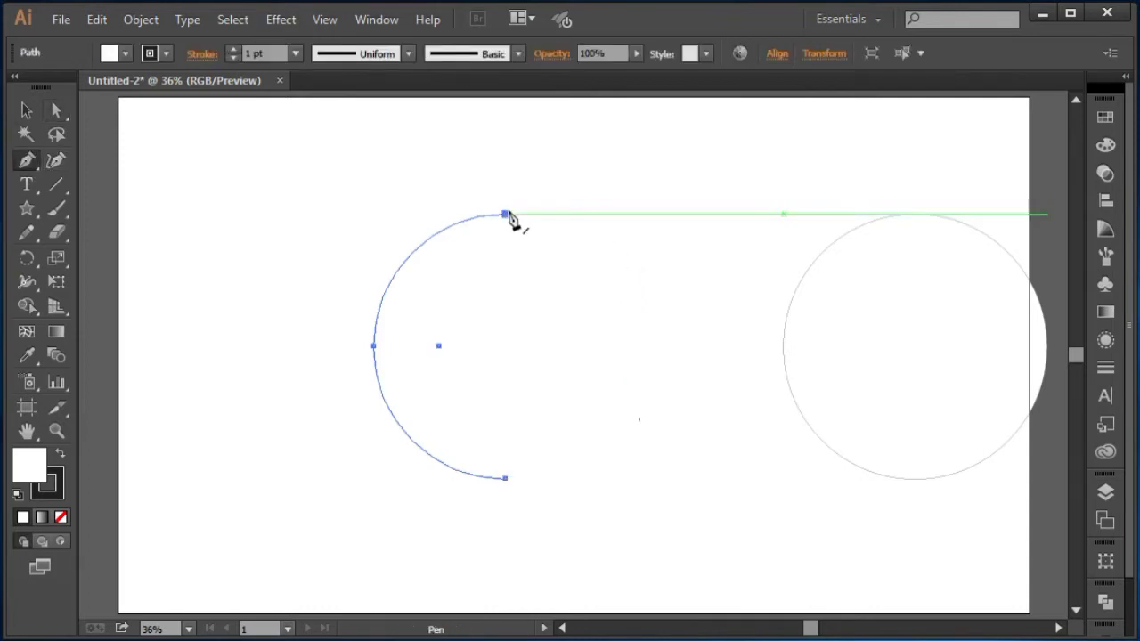
left_click(505, 214)
left_click(506, 479)
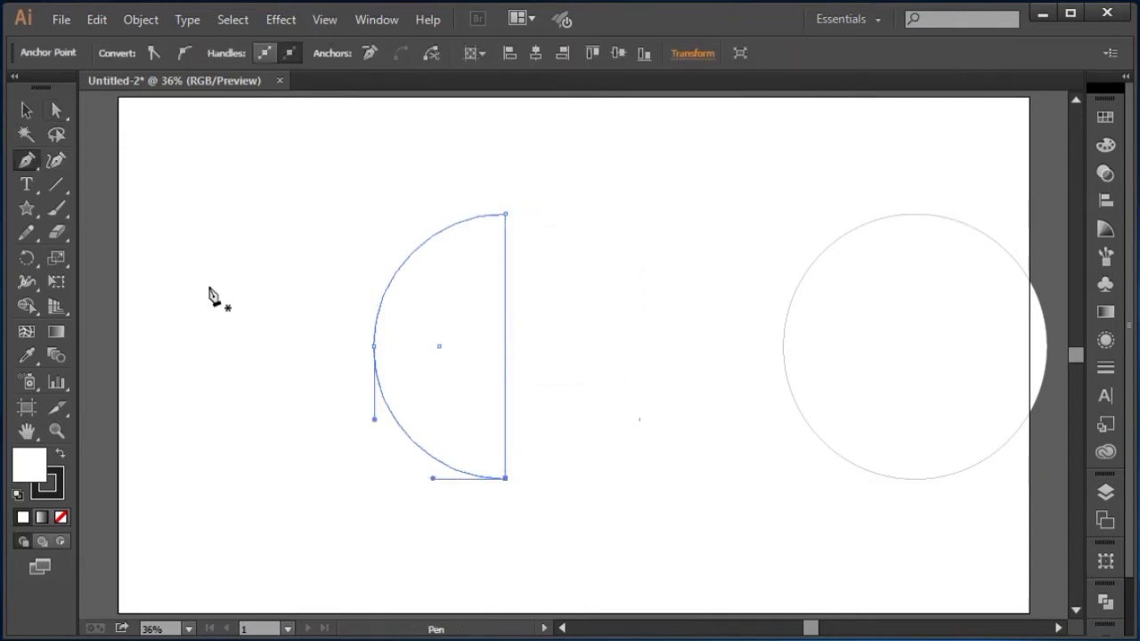
Step: Select the closed semicircle and set its stroke to none, keeping a white fill
key("v")
left_click_drag(278, 144, 585, 558)
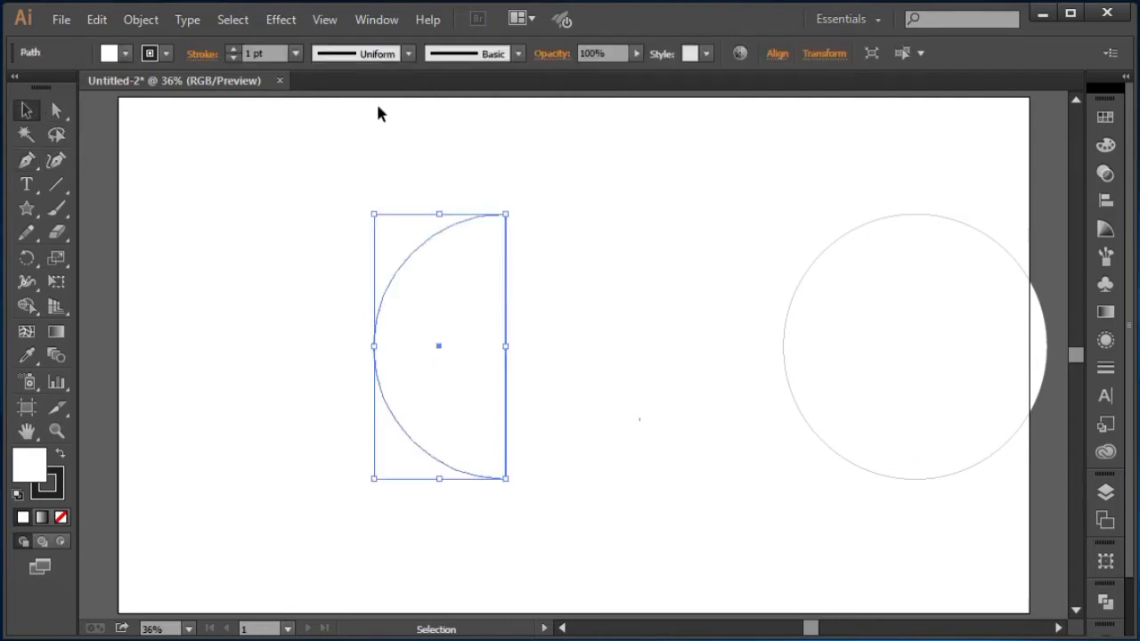
left_click(48, 482)
left_click(60, 518)
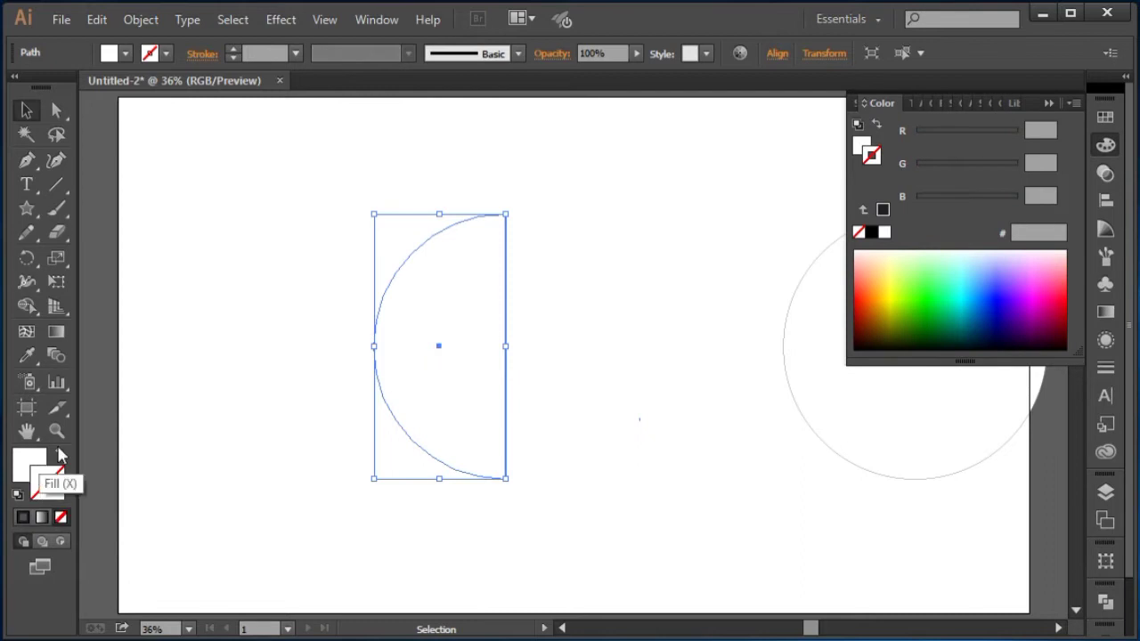
left_click(26, 461)
left_click(1050, 104)
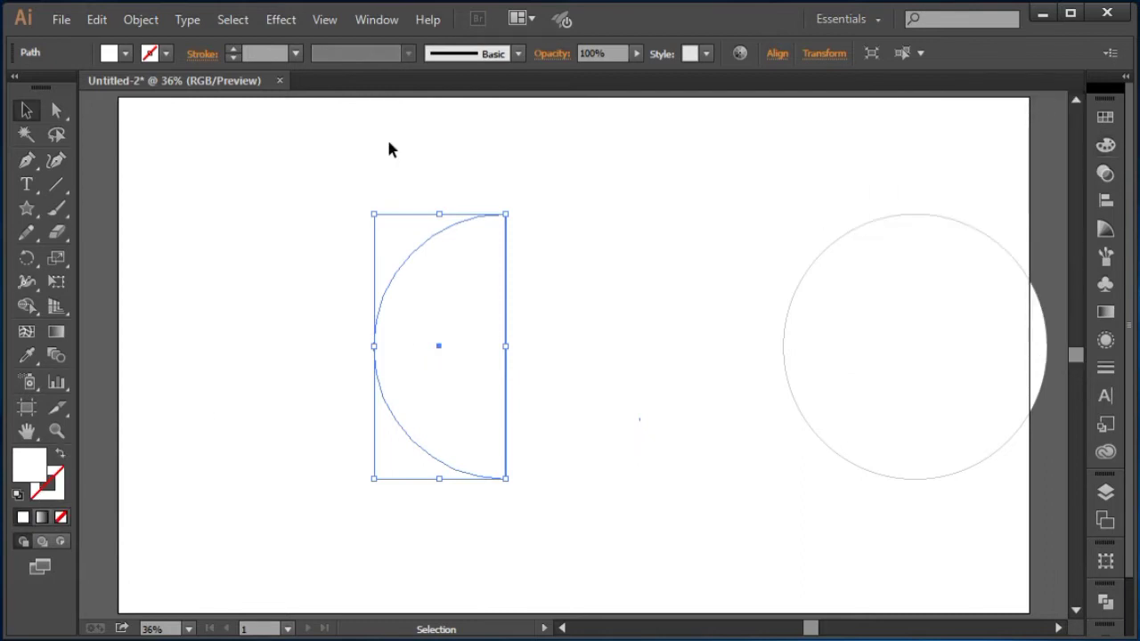
Step: Apply the 3D Revolve effect to the semicircle with preview turned on
left_click(281, 19)
mouse_move(361, 134)
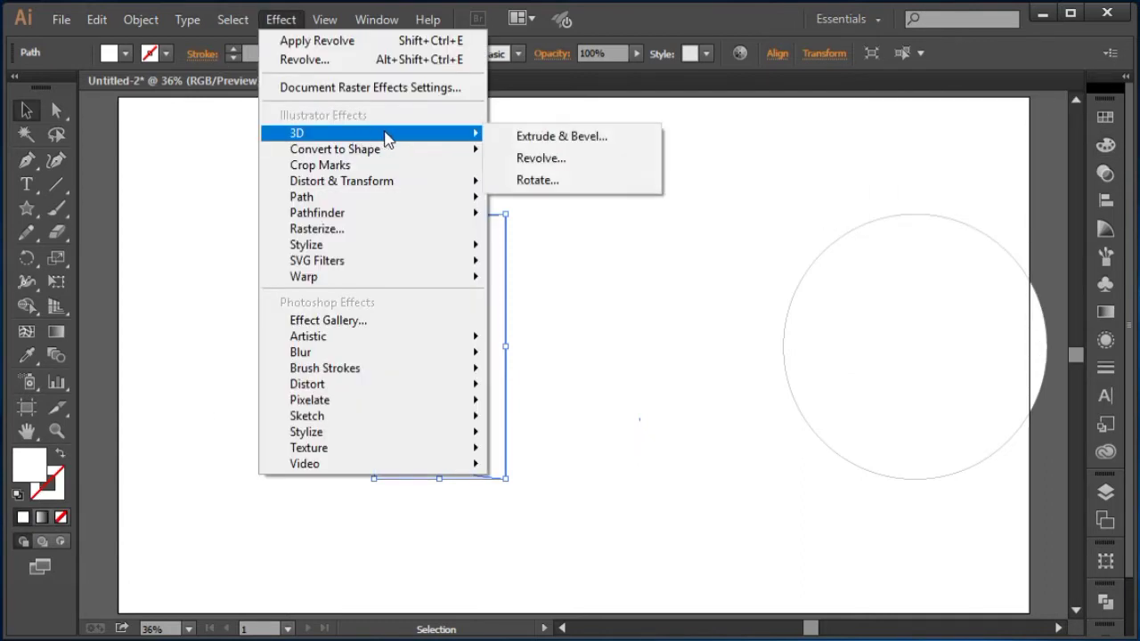
left_click(518, 157)
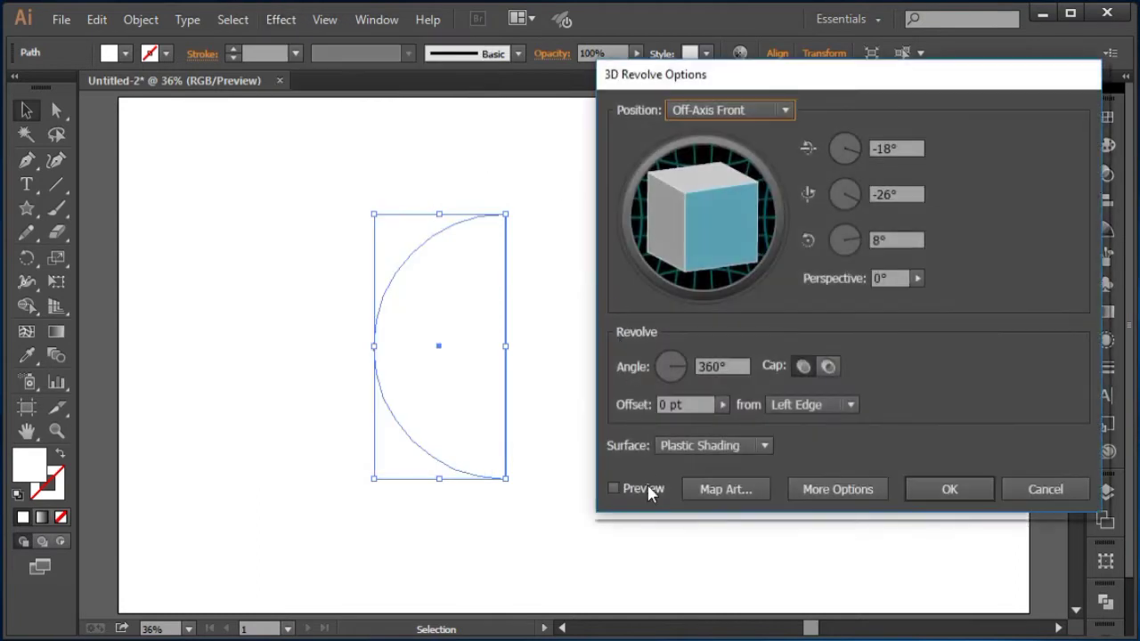
left_click(614, 489)
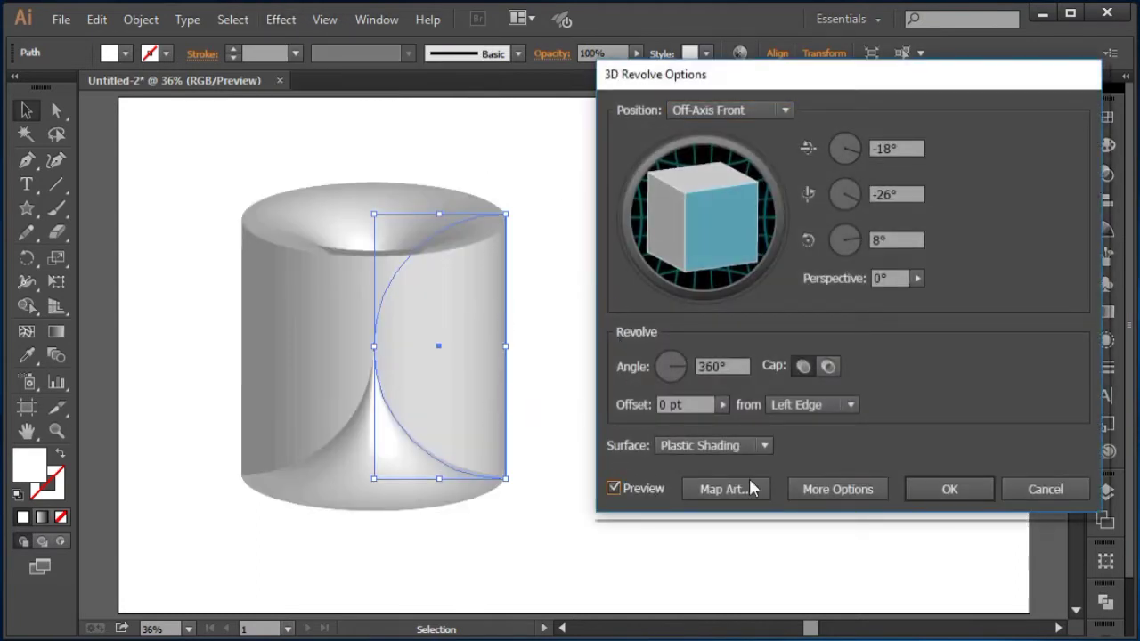
Step: Set the revolve offset to start from the Right Edge and the surface to Diffuse Shading
left_click(783, 406)
left_click(791, 448)
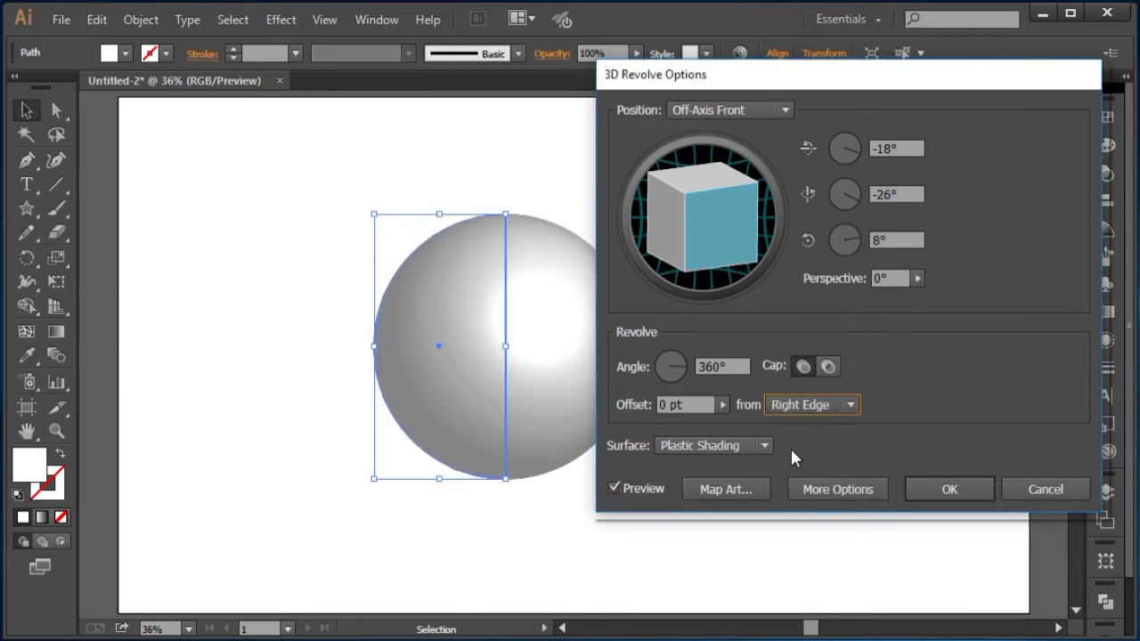
left_click(712, 445)
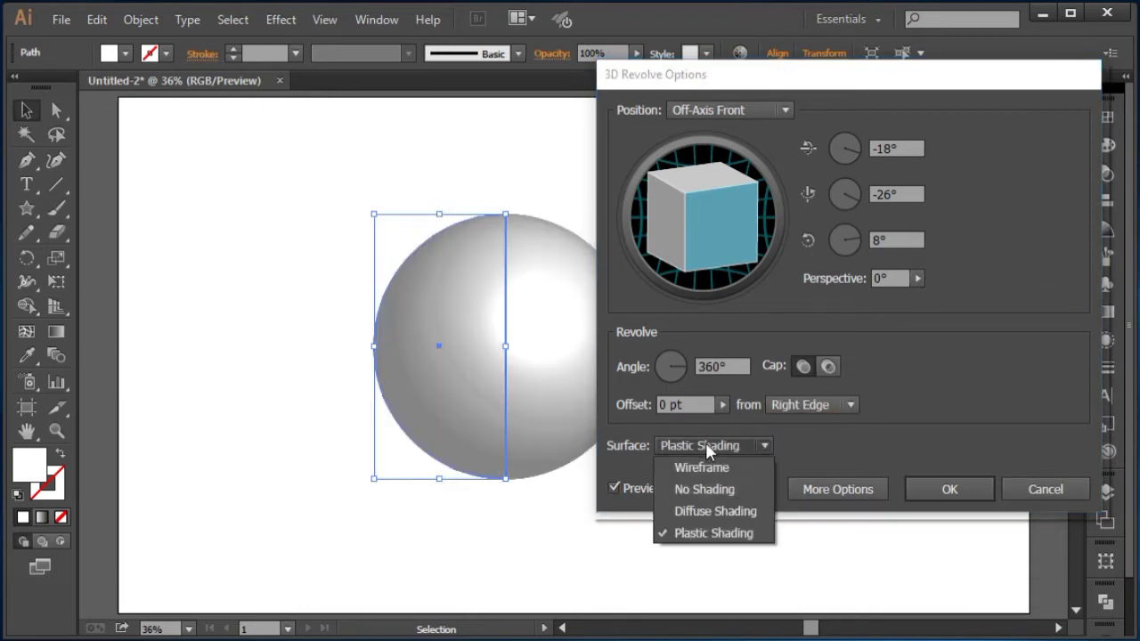
left_click(714, 515)
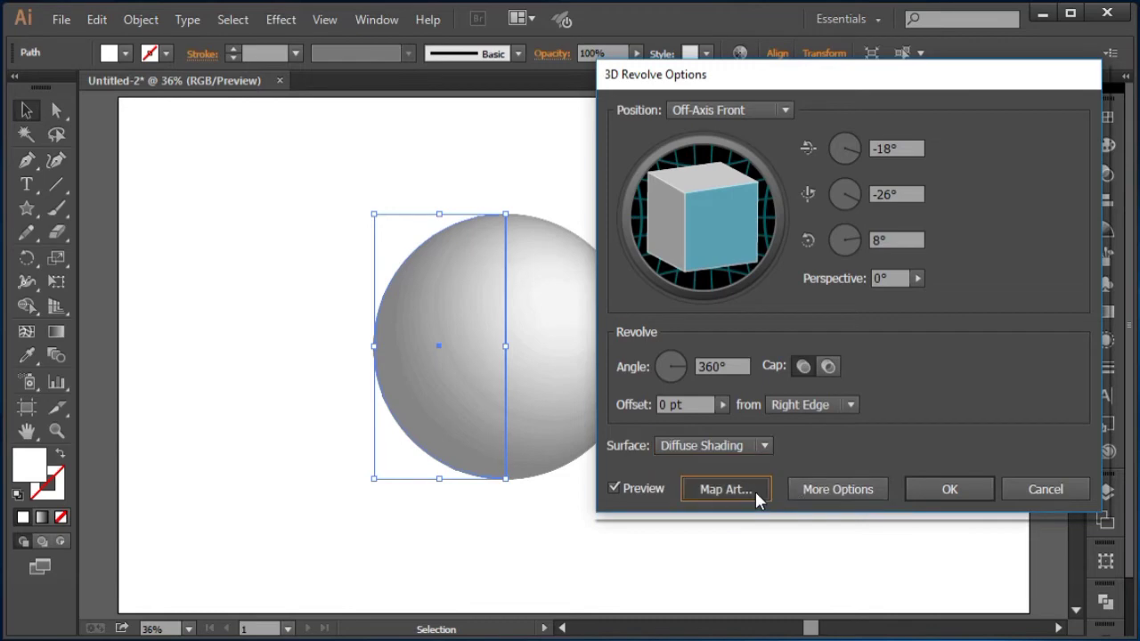
Step: Map the 3d boll symbol onto the revolved surface with Invisible Geometry enabled
left_click(755, 491)
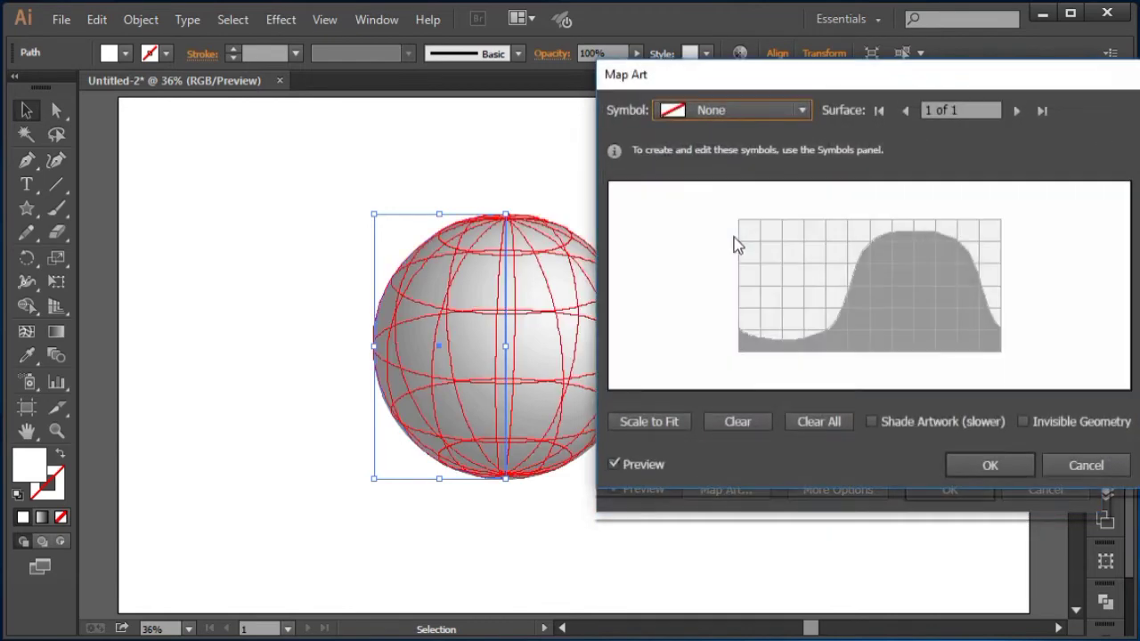
left_click(1058, 422)
left_click(773, 111)
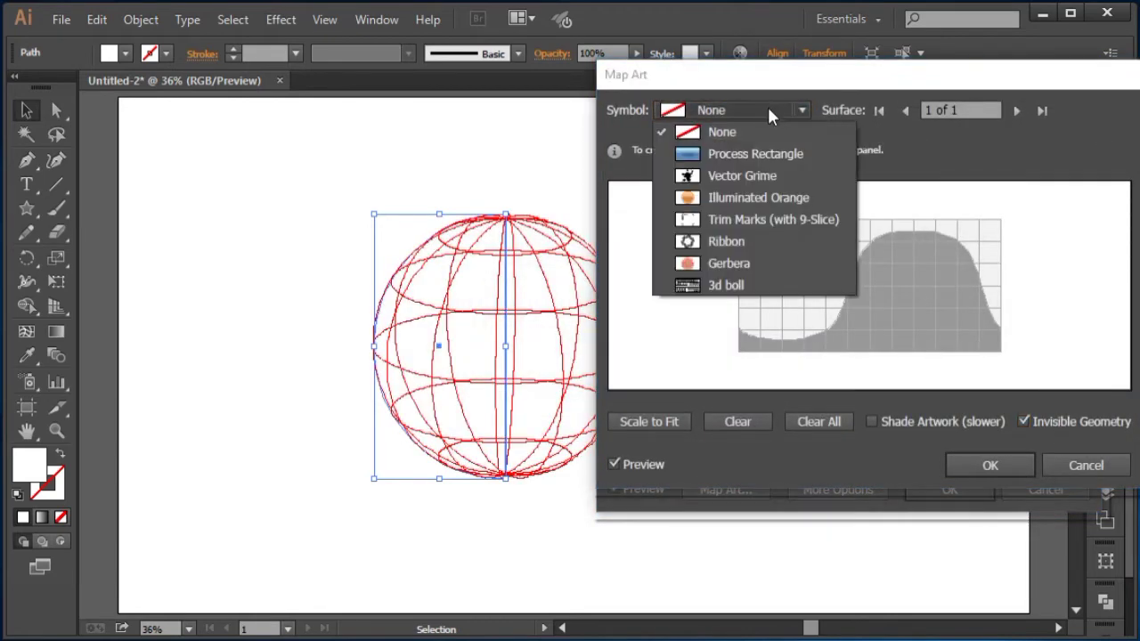
left_click(765, 285)
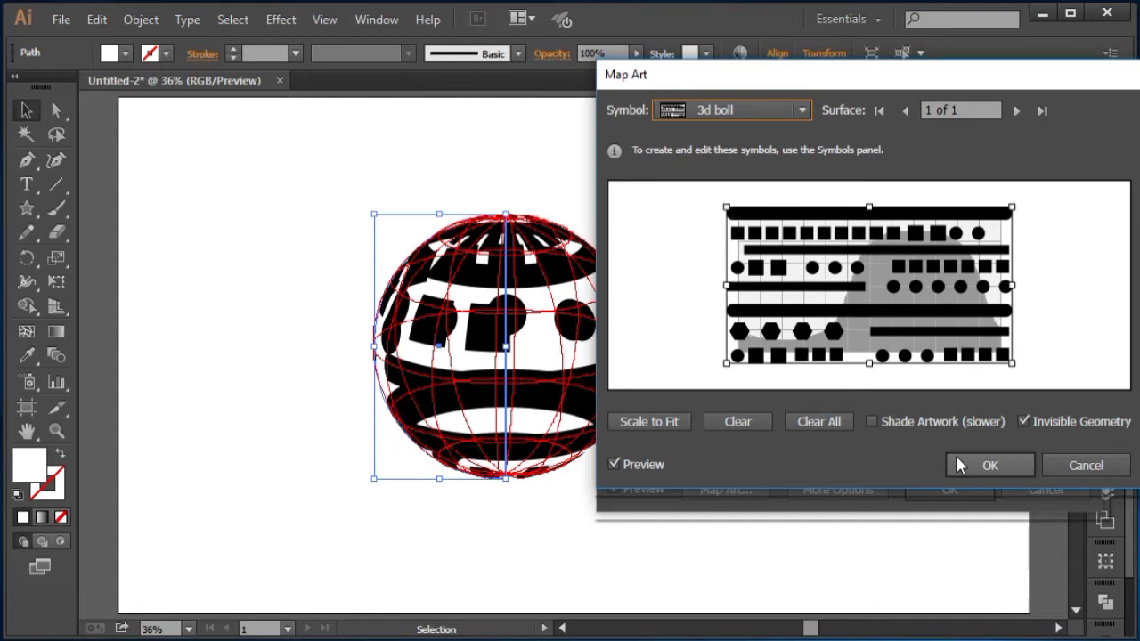
left_click(981, 459)
Step: Rotate the ball to about -28°, -61° and 29° and confirm the 3D Revolve options
left_click_drag(721, 207, 757, 213)
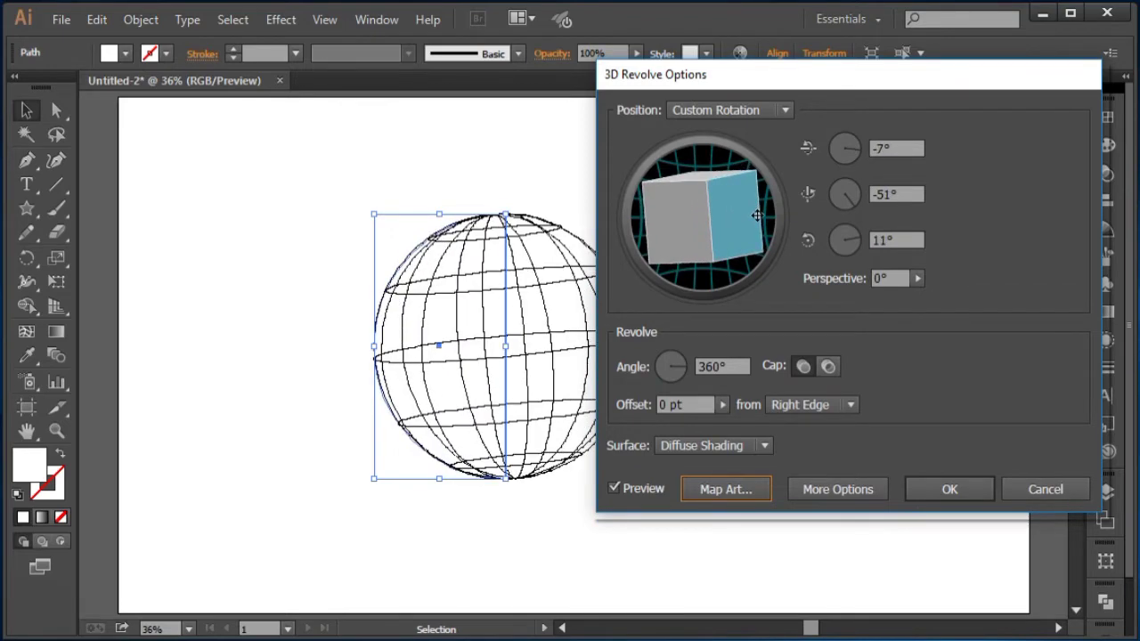
left_click_drag(654, 216, 661, 224)
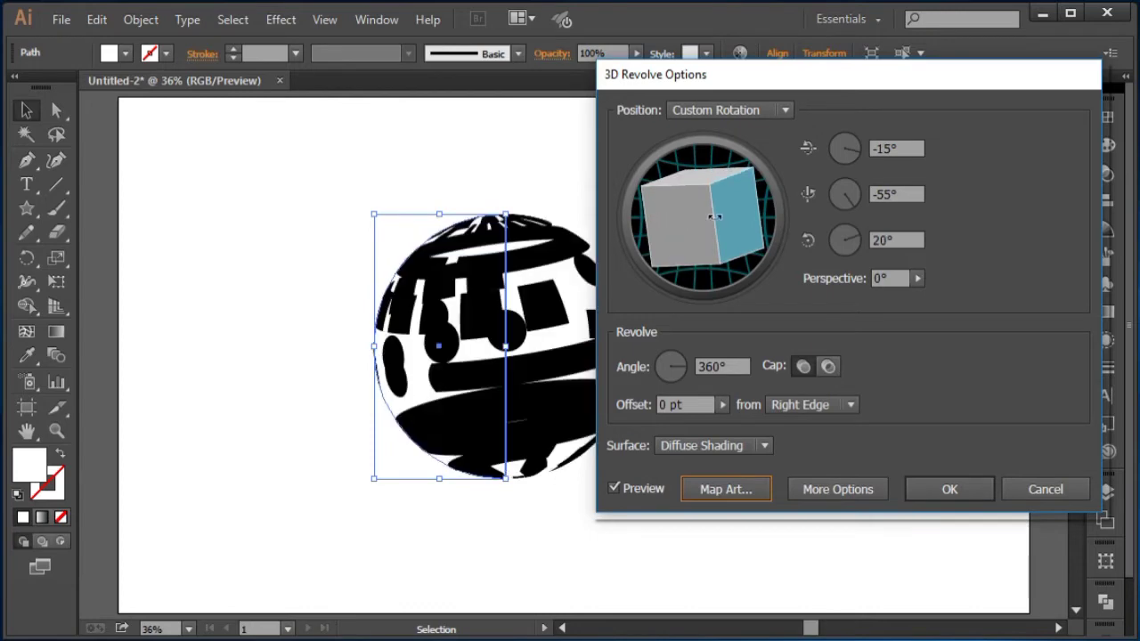
left_click_drag(745, 218, 751, 260)
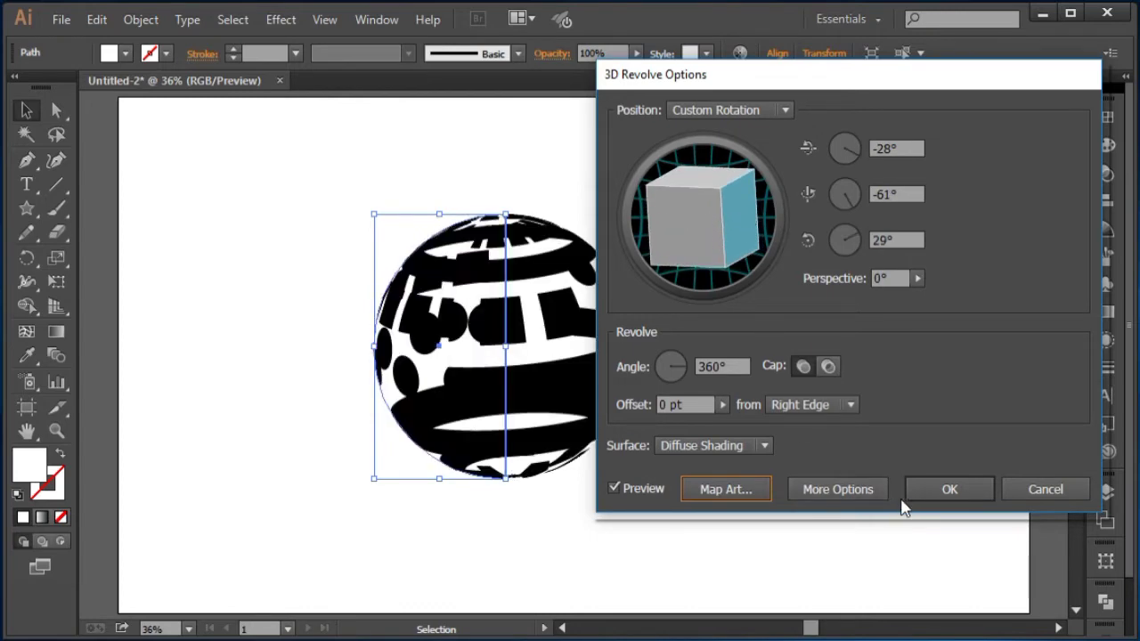
left_click(946, 489)
Step: Select the 3D ball and expand its appearance into editable artwork
left_click(571, 168)
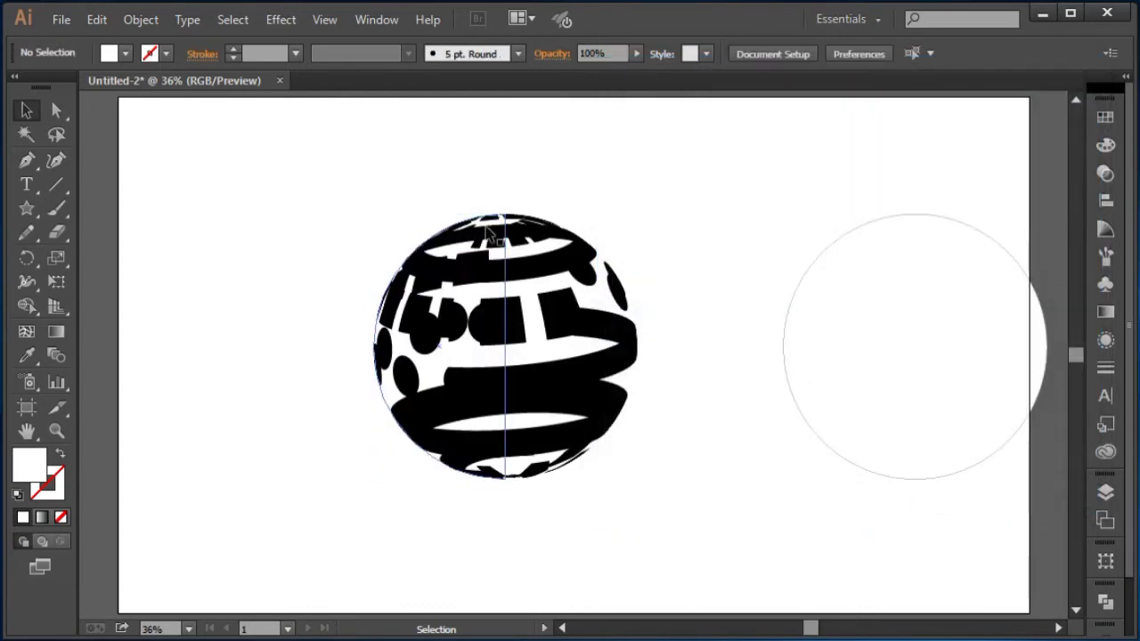
left_click(584, 275)
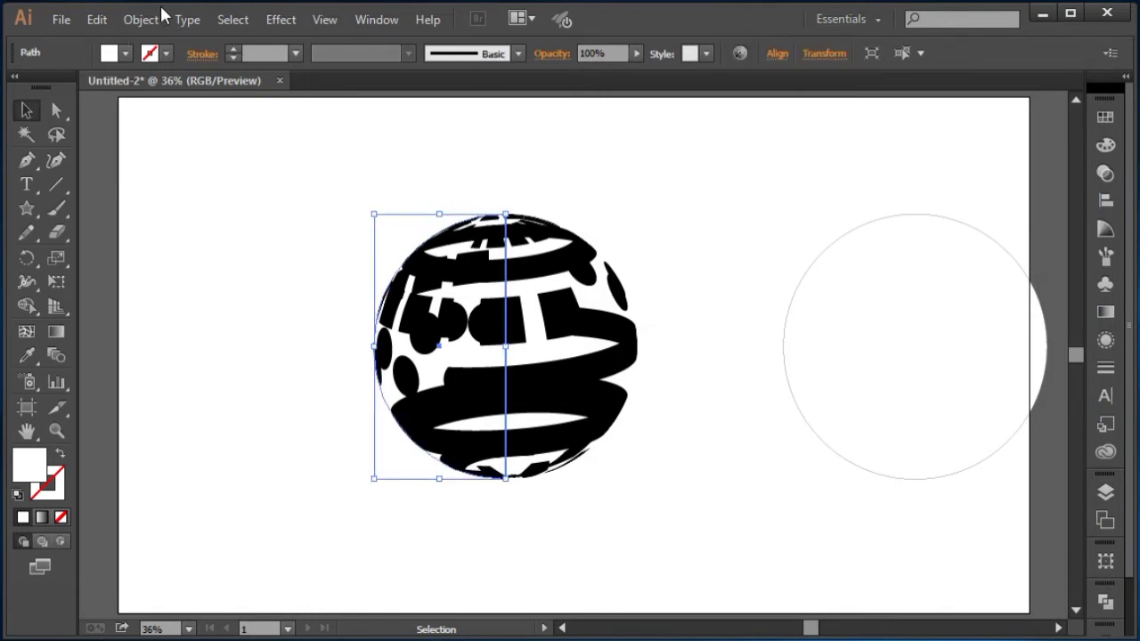
left_click(159, 18)
left_click(247, 260)
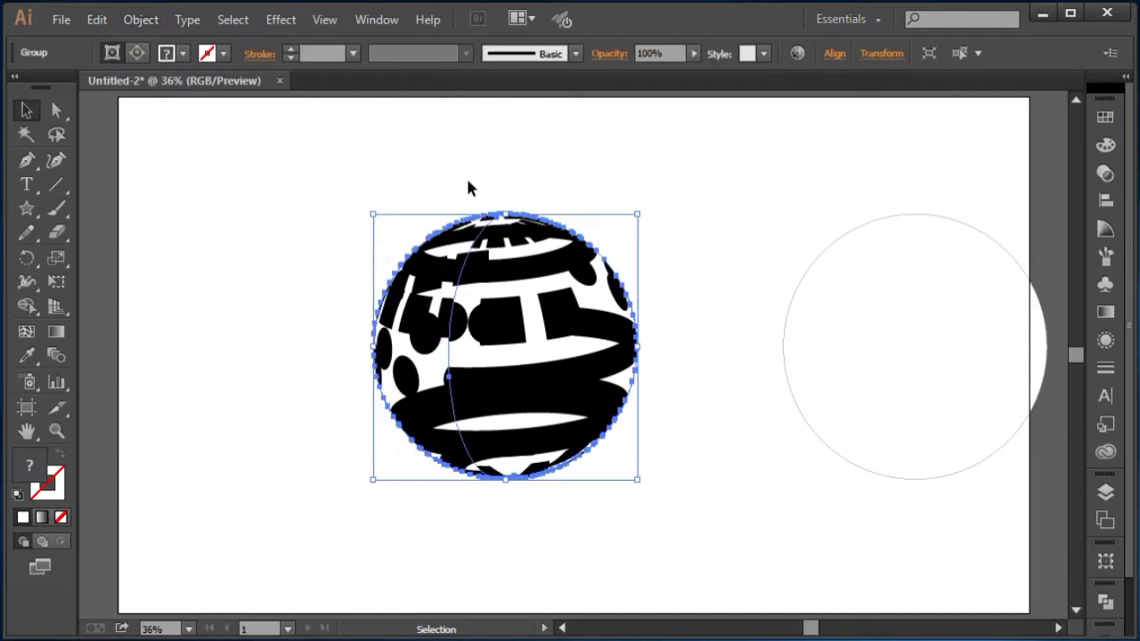
Step: Delete the leftover vertical path from the expanded ball using group selection
left_click(56, 110)
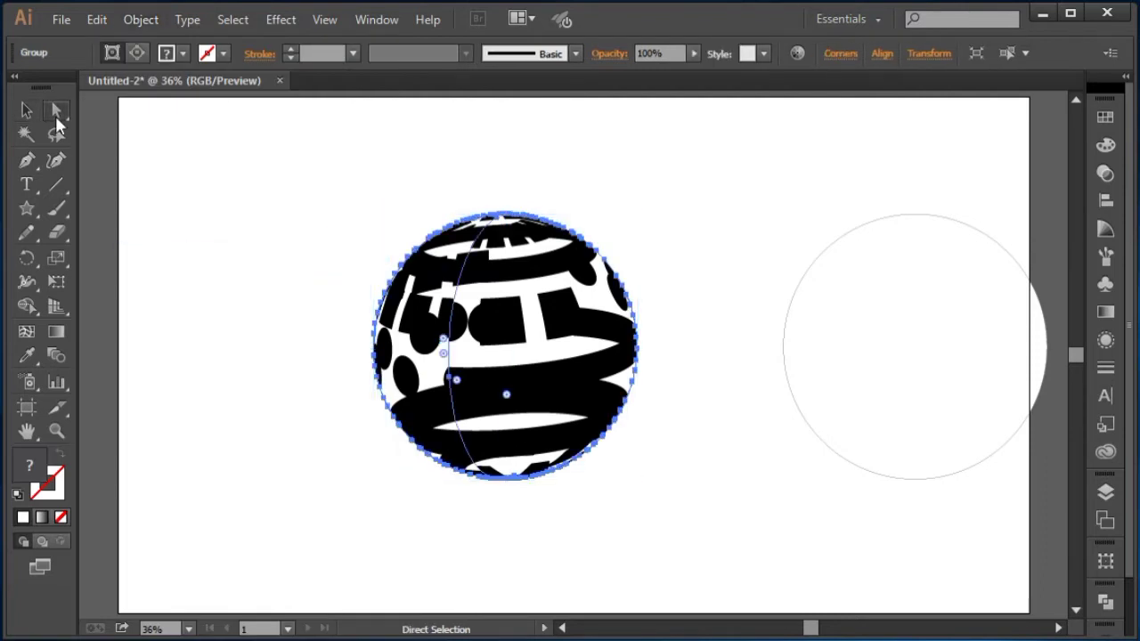
left_click_drag(64, 110, 125, 135)
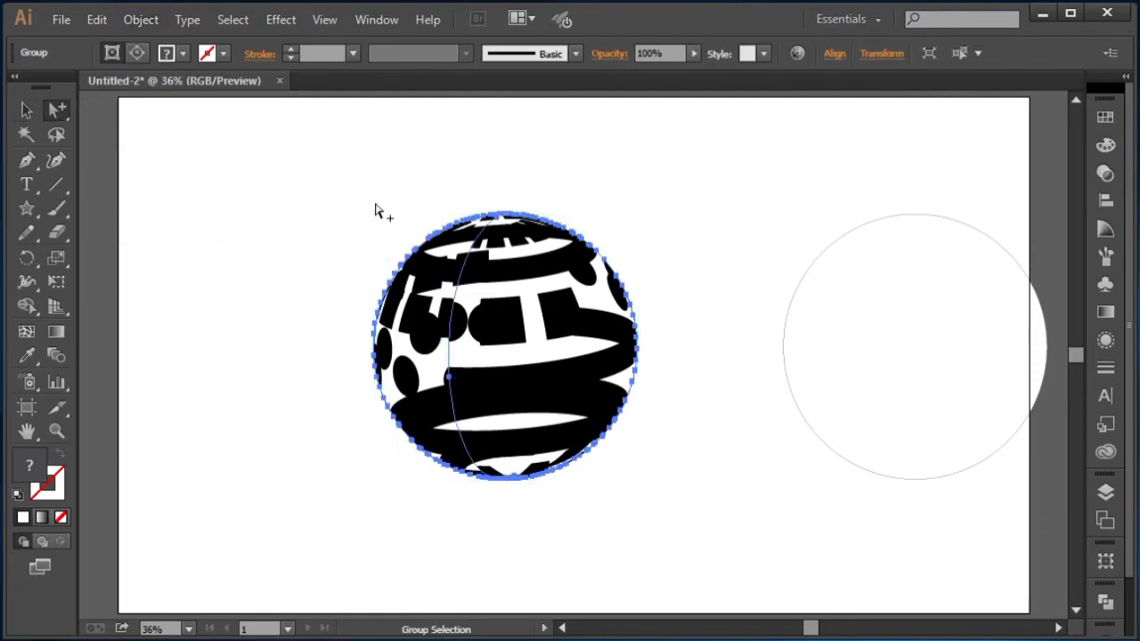
left_click(539, 191)
left_click(557, 221)
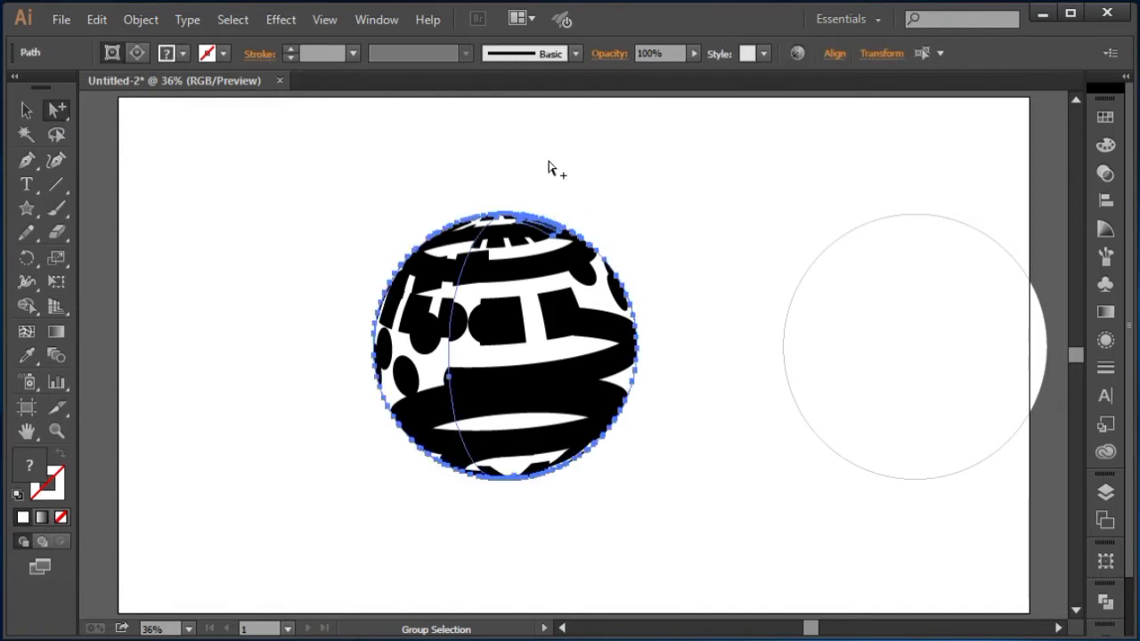
key("Delete")
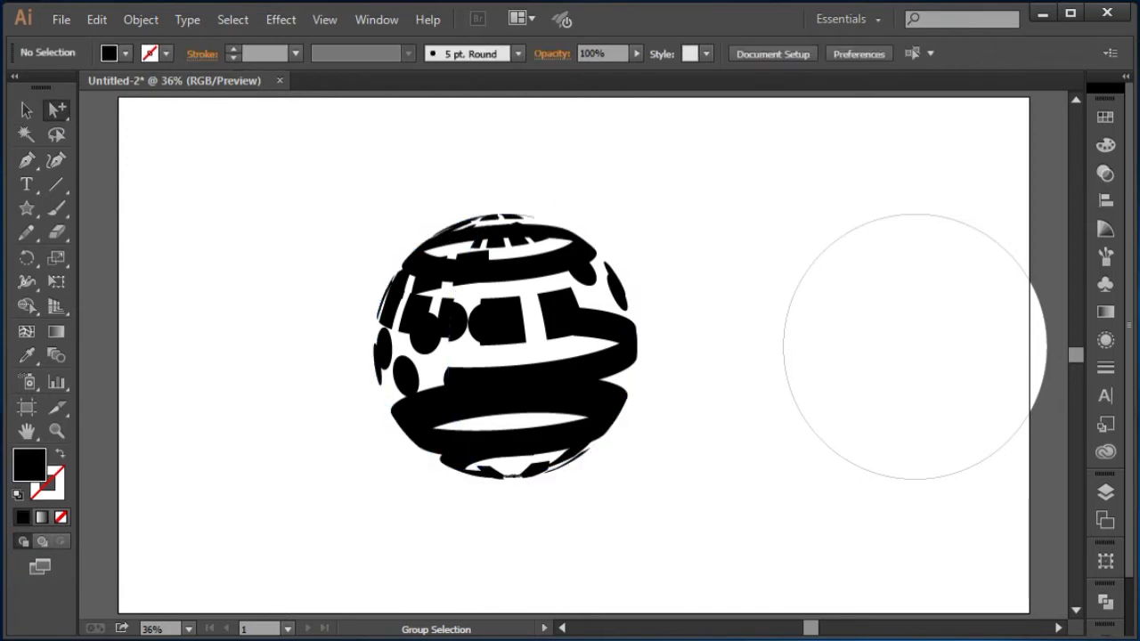
Step: Ungroup the expanded ball artwork twice
left_click(26, 110)
left_click(533, 249)
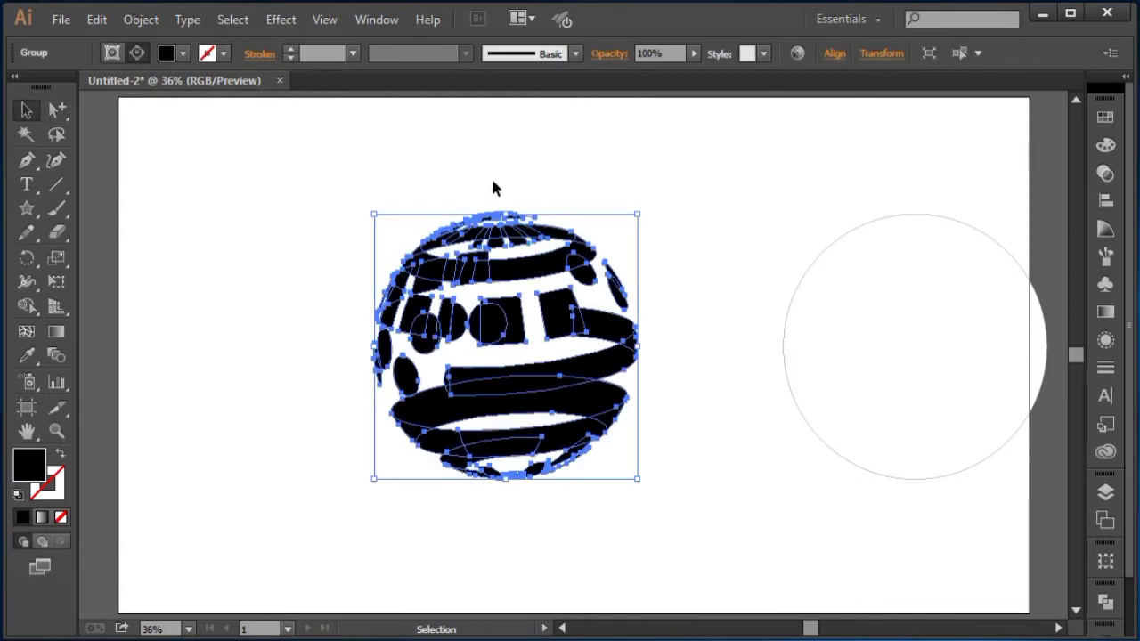
left_click(495, 187)
left_click(508, 228)
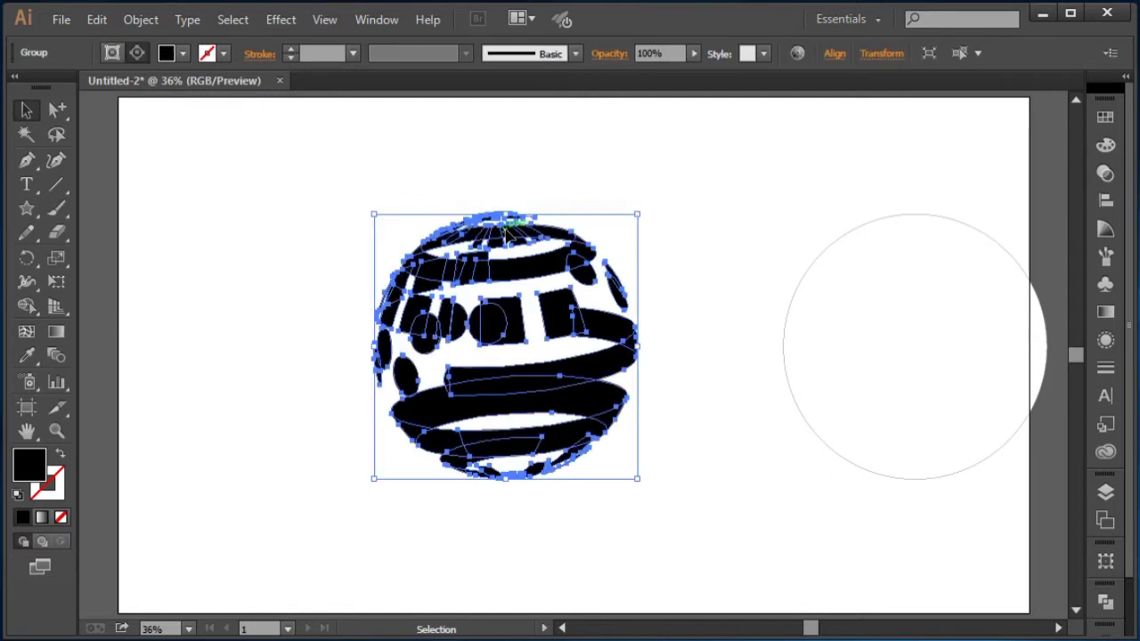
right_click(559, 241)
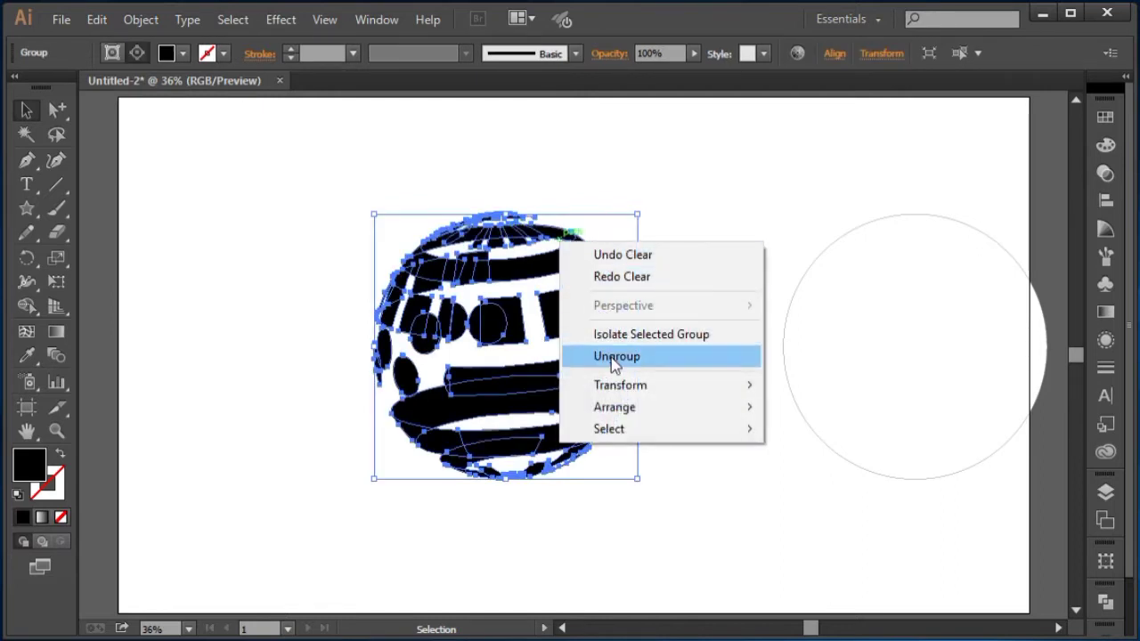
left_click(615, 356)
left_click(637, 256)
left_click(547, 312)
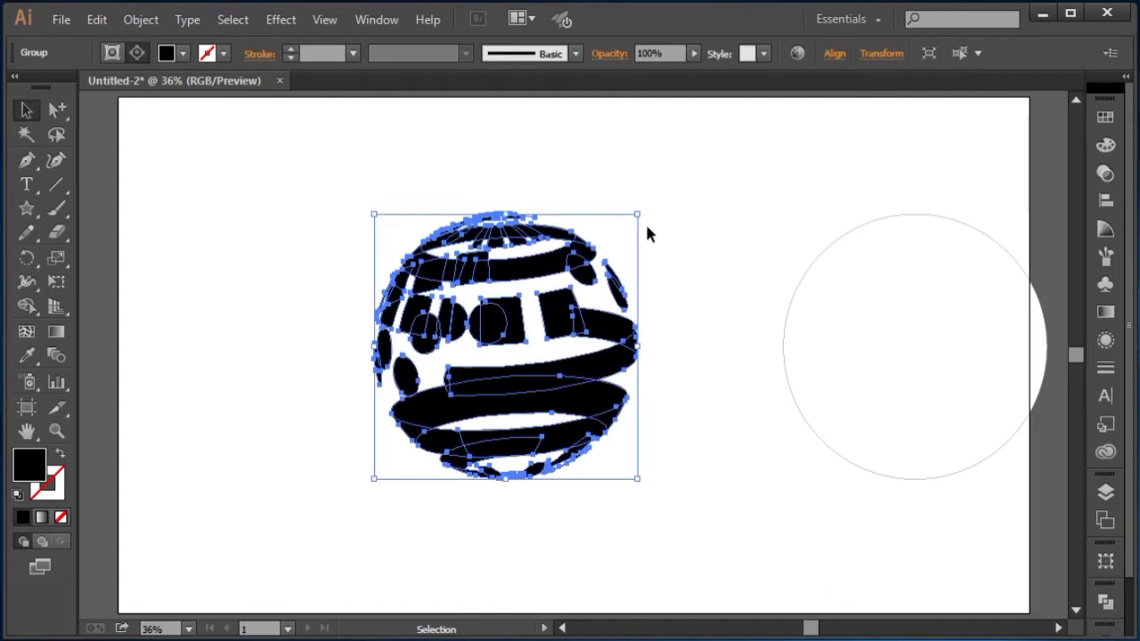
right_click(532, 235)
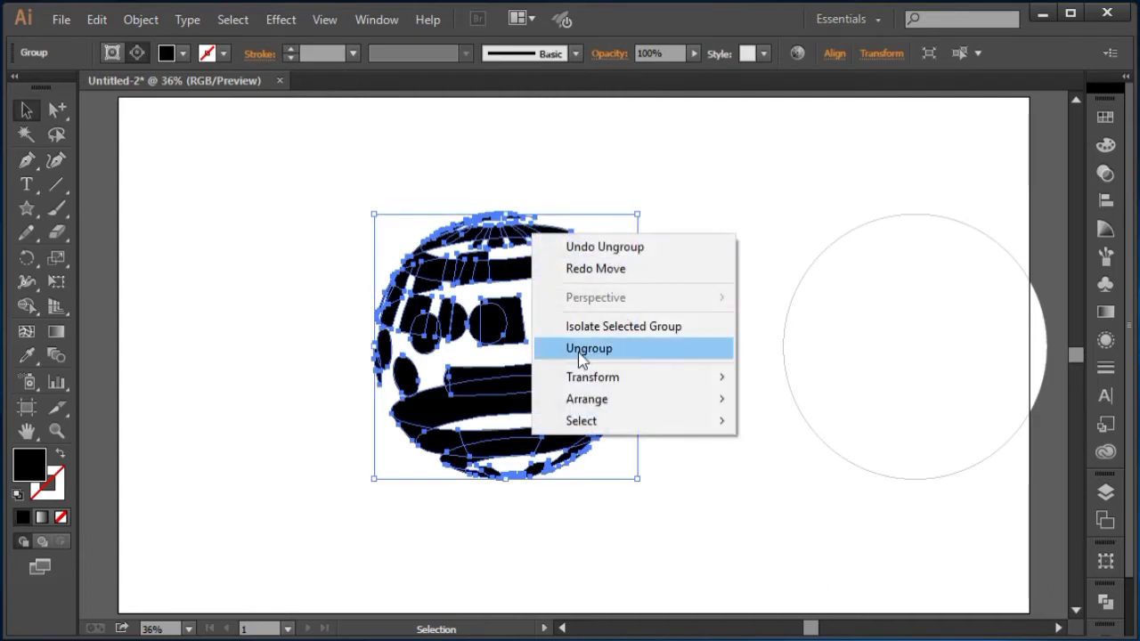
left_click(581, 349)
Step: Release the clipping mask on the ball's clip group
left_click(611, 191)
right_click(515, 239)
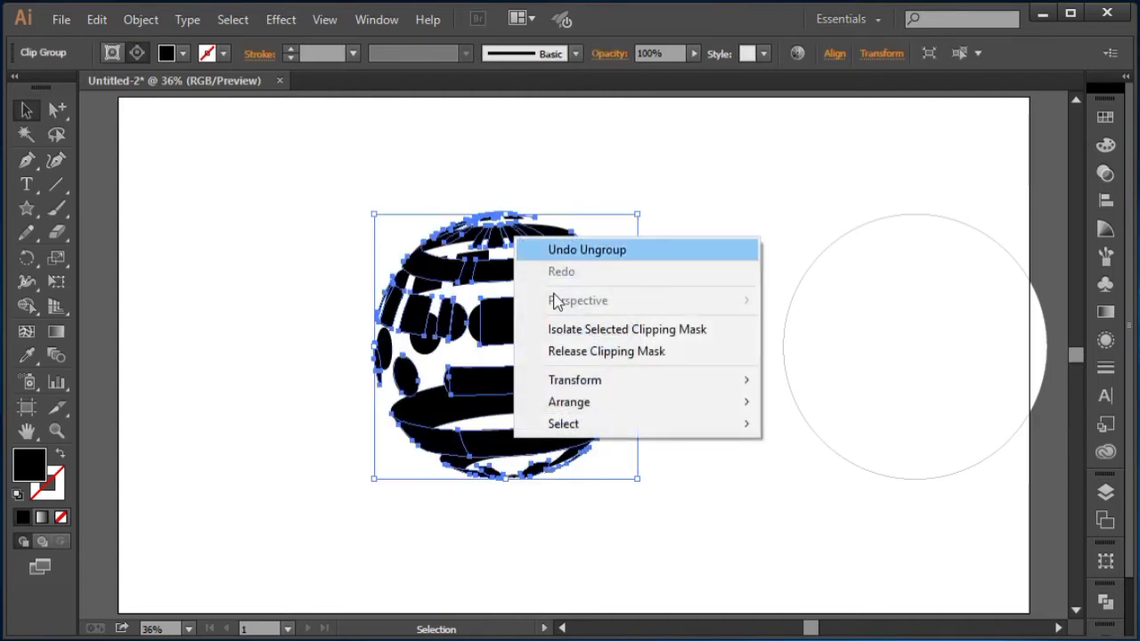
left_click(577, 351)
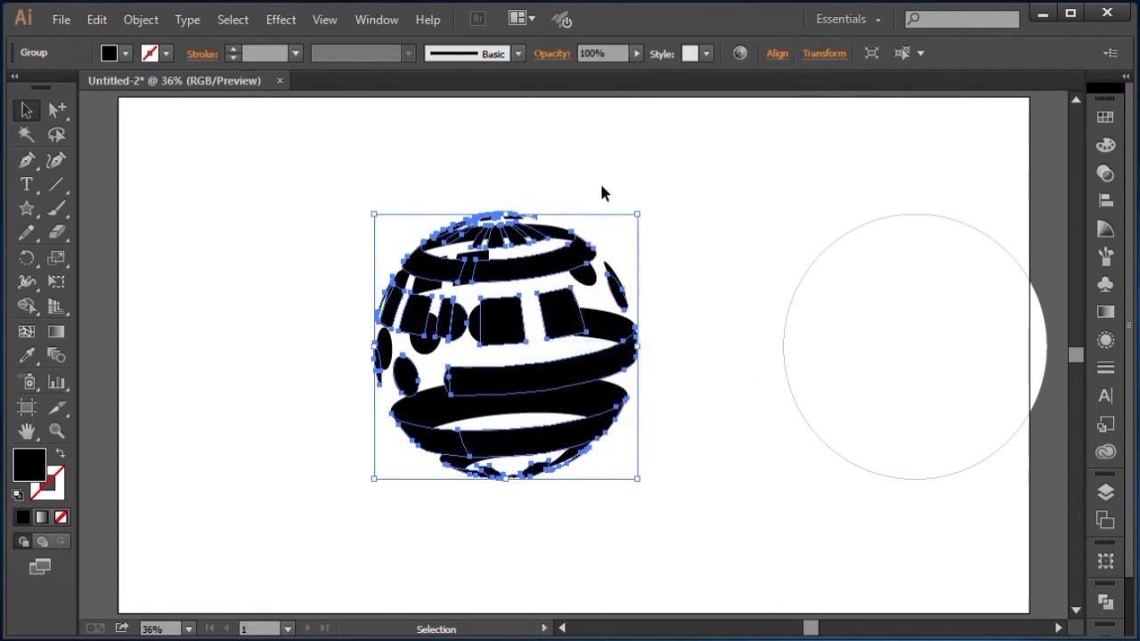
Step: Separate the ball's front and back halves, placing them side by side on the artboard
left_click(600, 181)
left_click_drag(537, 279, 394, 330)
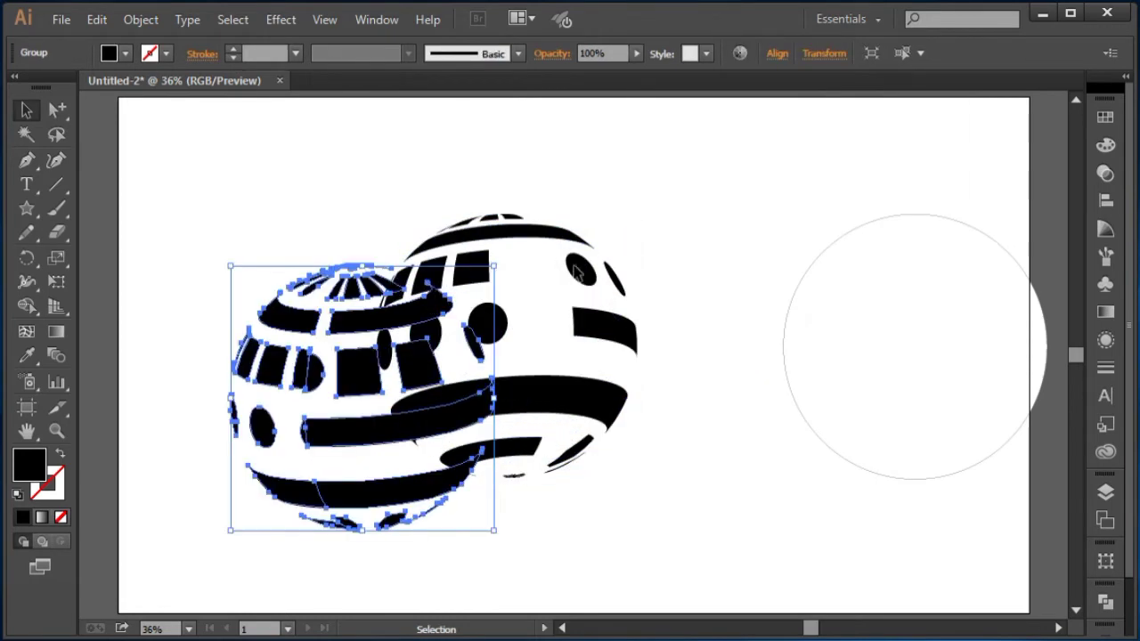
left_click_drag(514, 184, 694, 355)
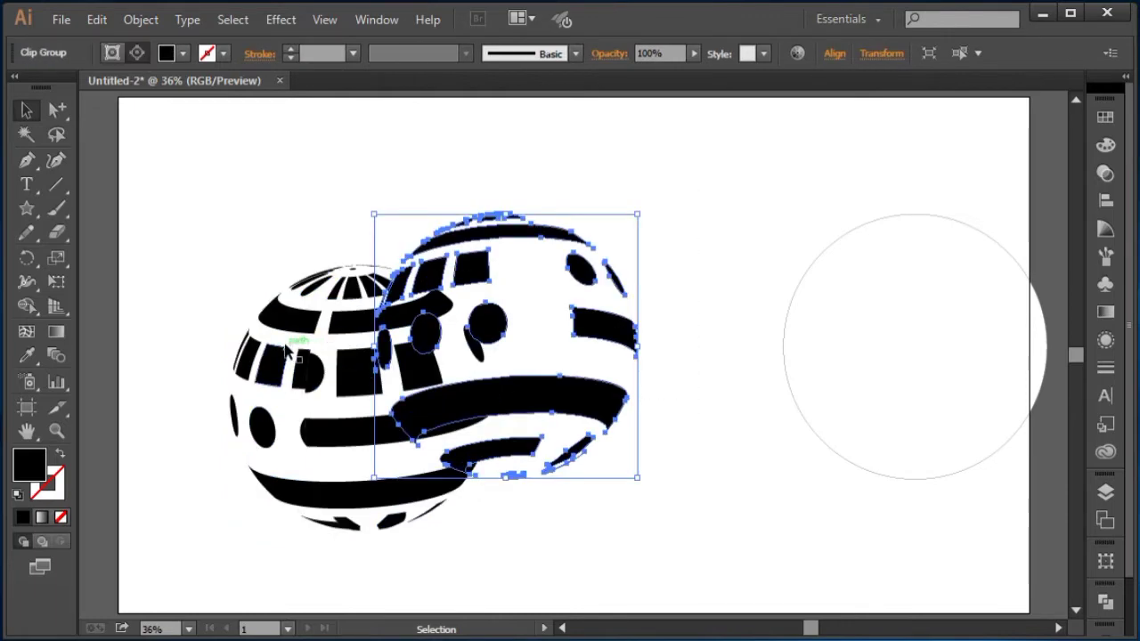
left_click_drag(490, 233, 653, 194)
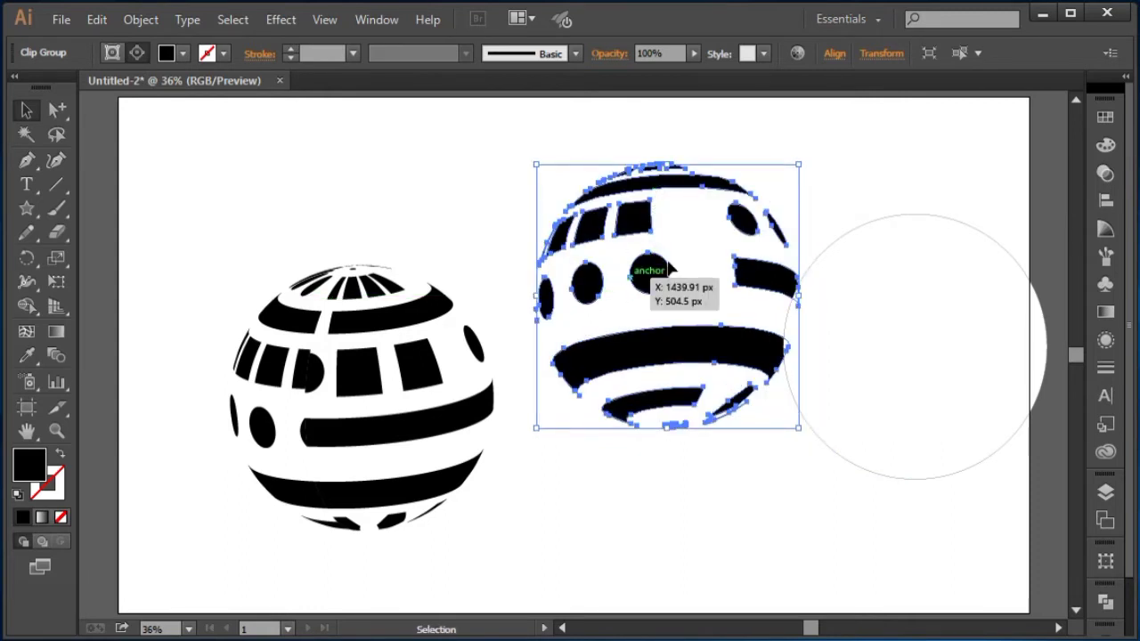
left_click_drag(759, 261, 725, 270)
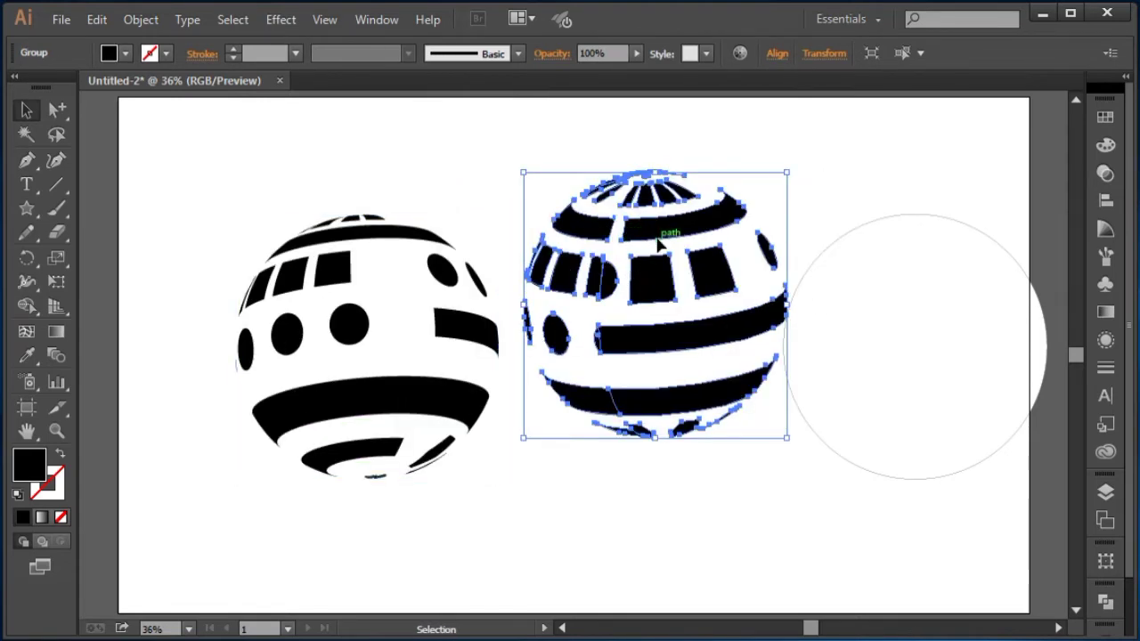
left_click(713, 138)
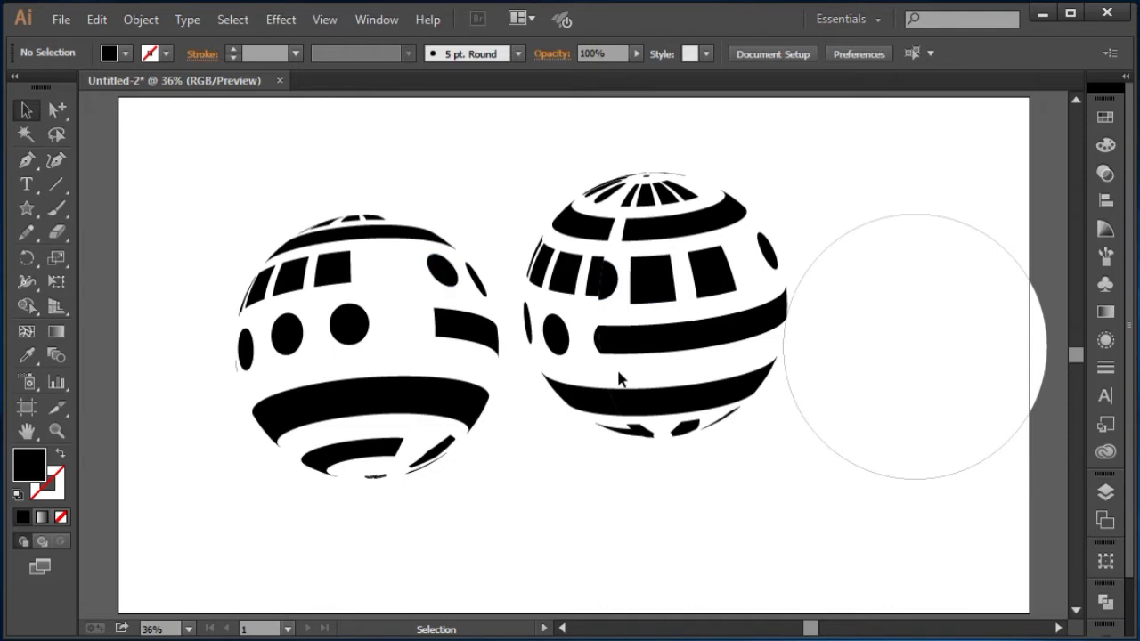
Step: Delete the ball's back half
left_click(654, 331)
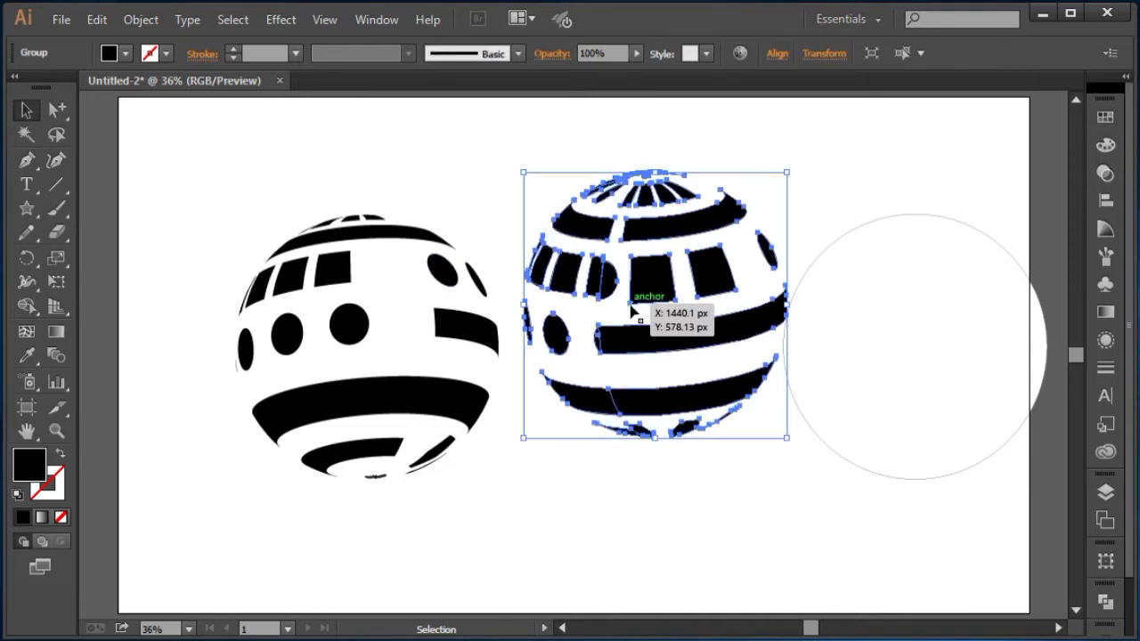
key("Delete")
Step: Move the circle over the ball's front half and align both horizontally and vertically centered
left_click_drag(911, 297, 365, 294)
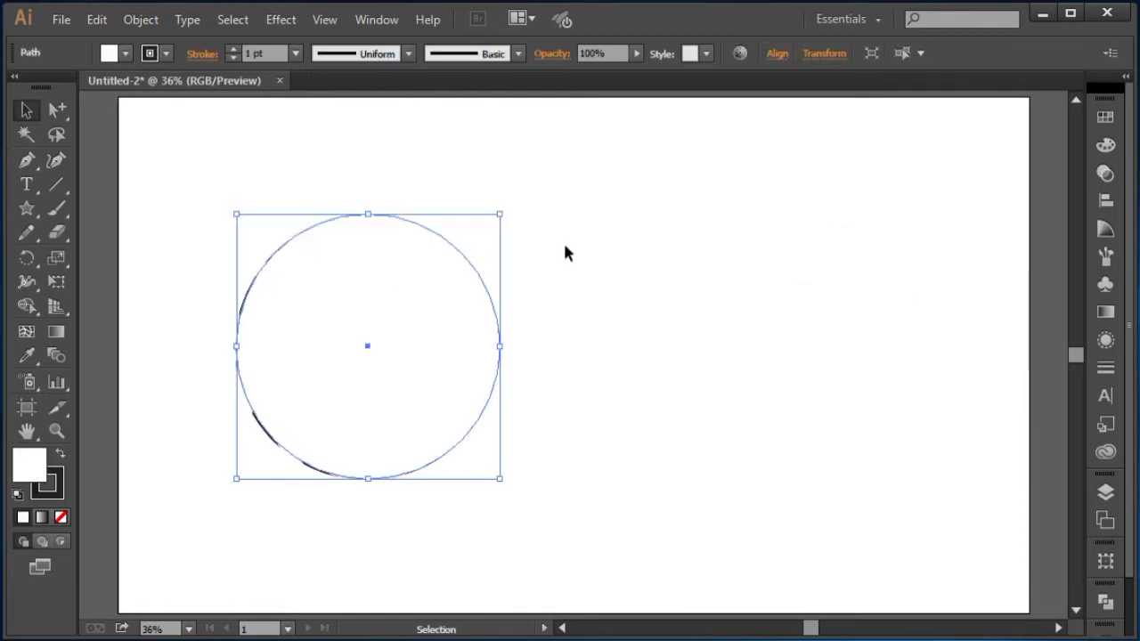
left_click(563, 241)
left_click(403, 288)
left_click_drag(239, 203, 526, 436)
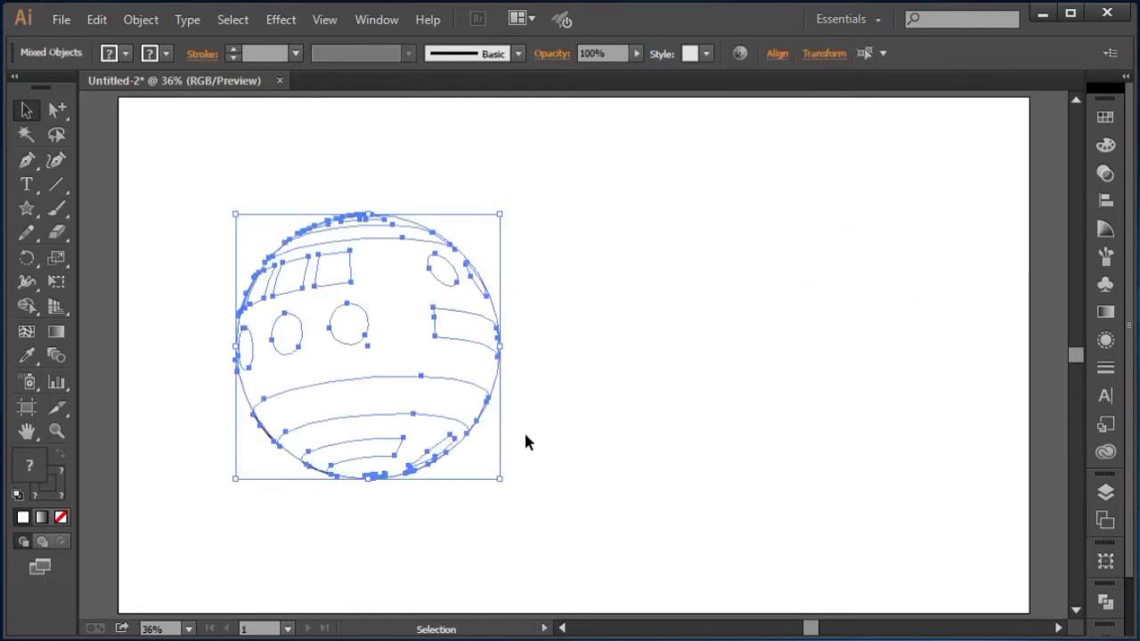
left_click(785, 56)
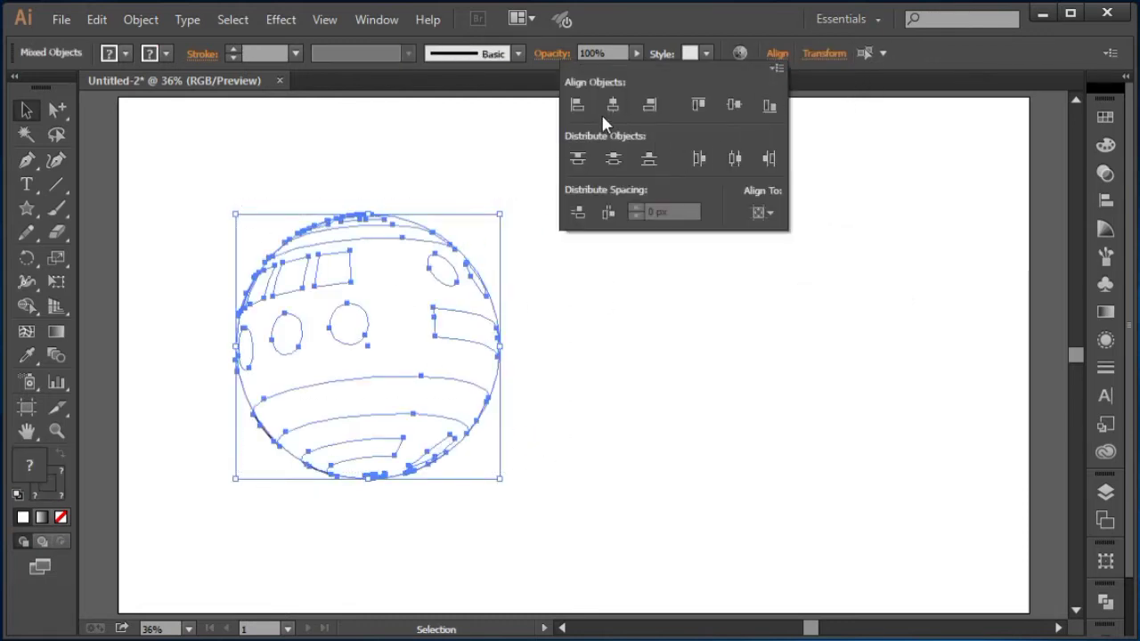
left_click(612, 106)
left_click(741, 106)
left_click(736, 158)
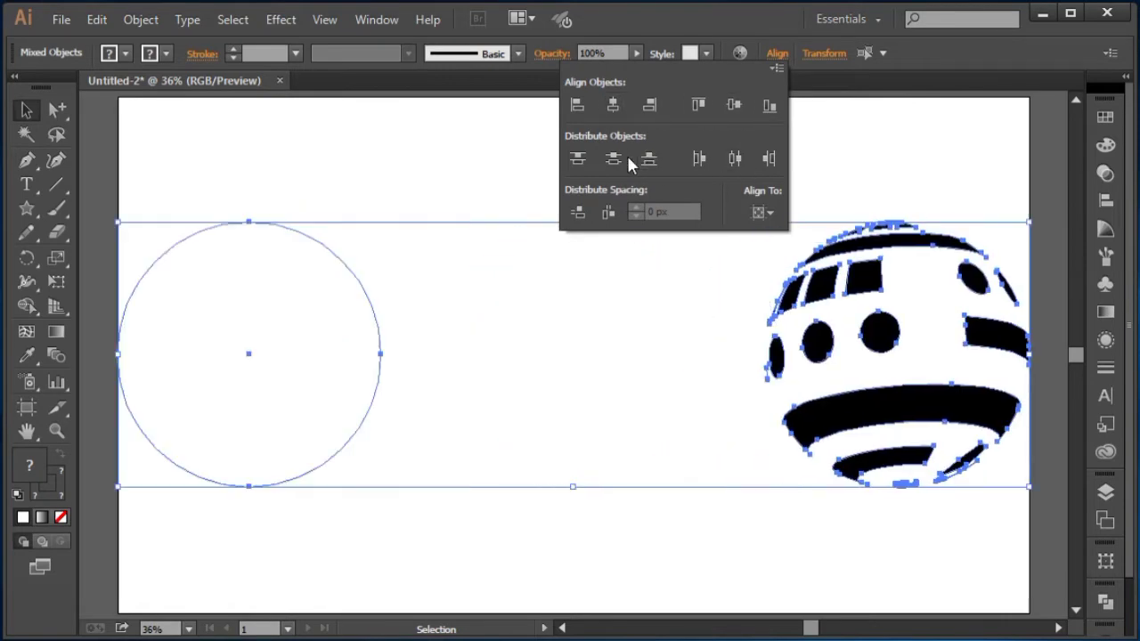
left_click(613, 159)
left_click(763, 213)
left_click(784, 281)
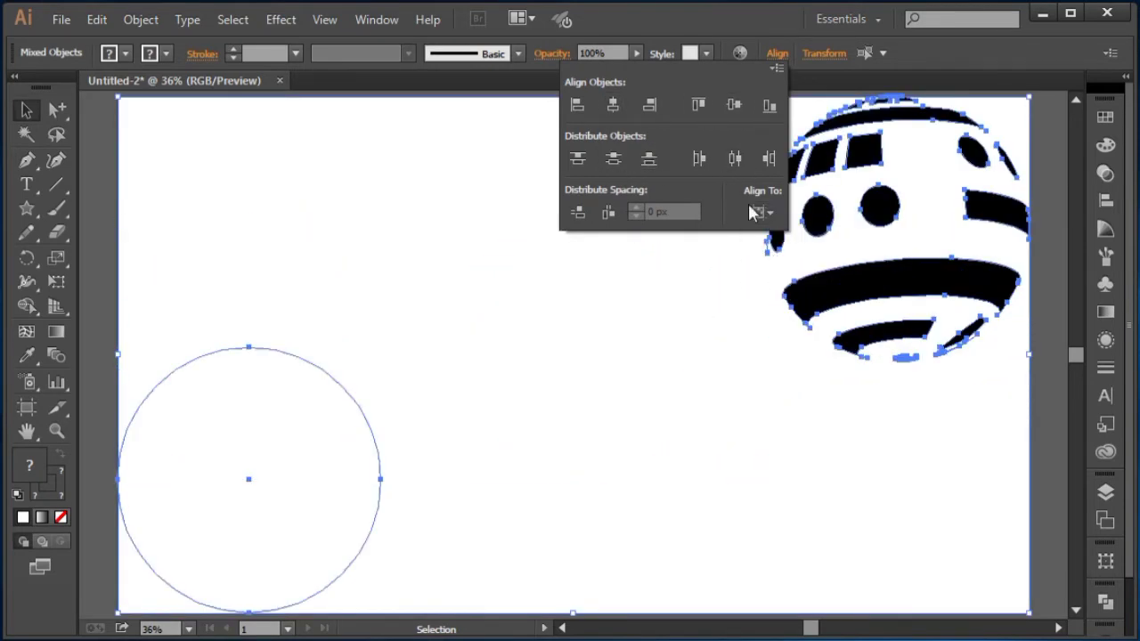
left_click(612, 105)
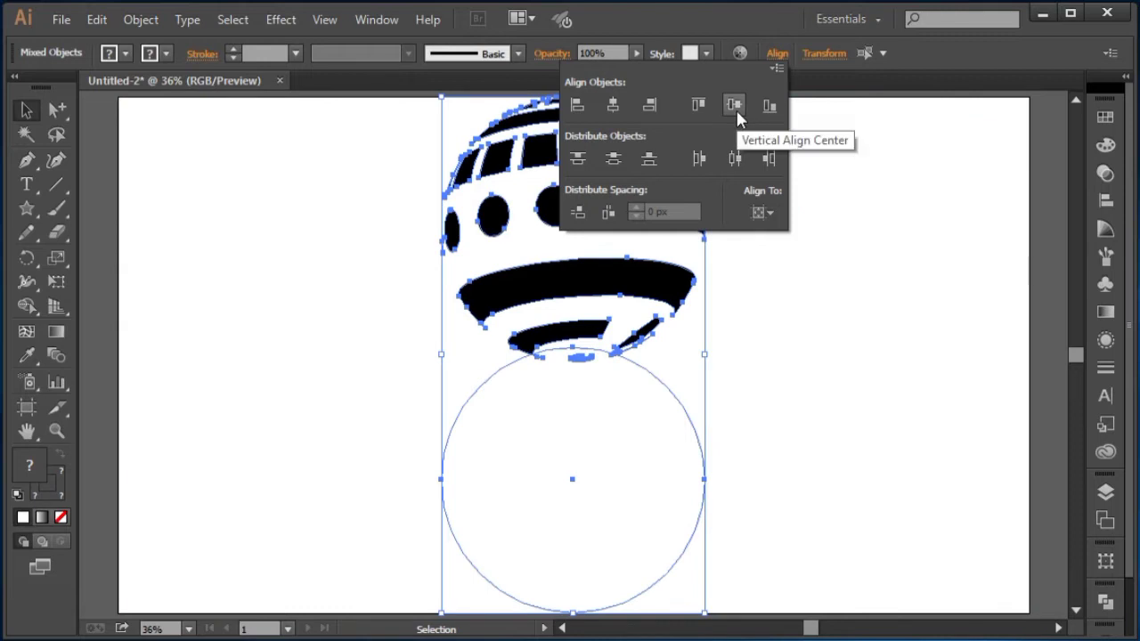
left_click(734, 106)
left_click(810, 303)
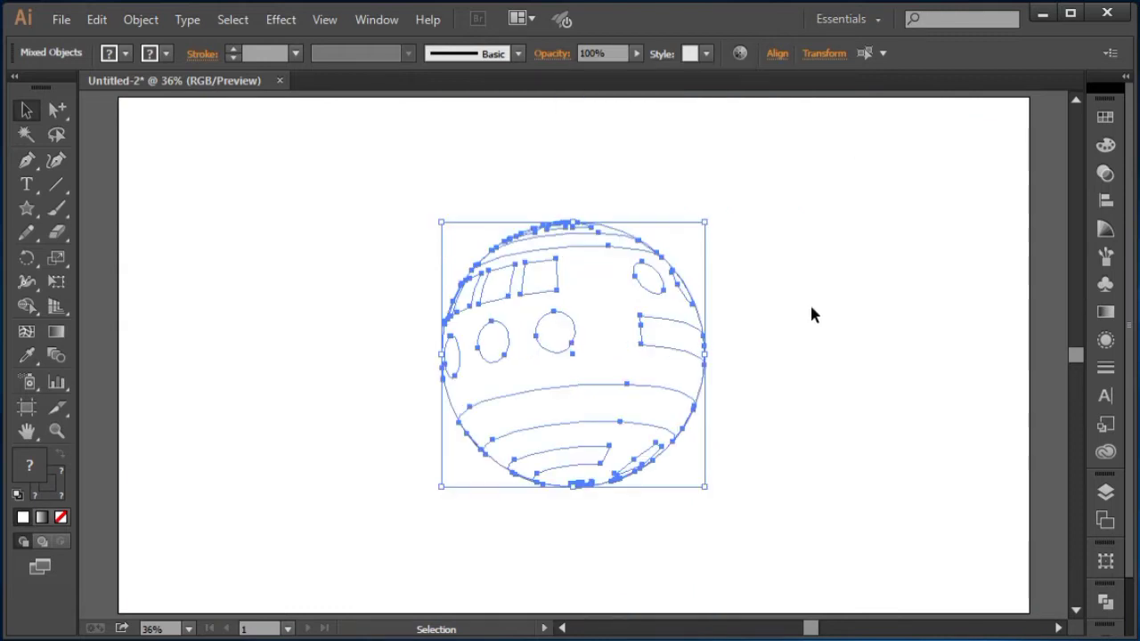
left_click(810, 304)
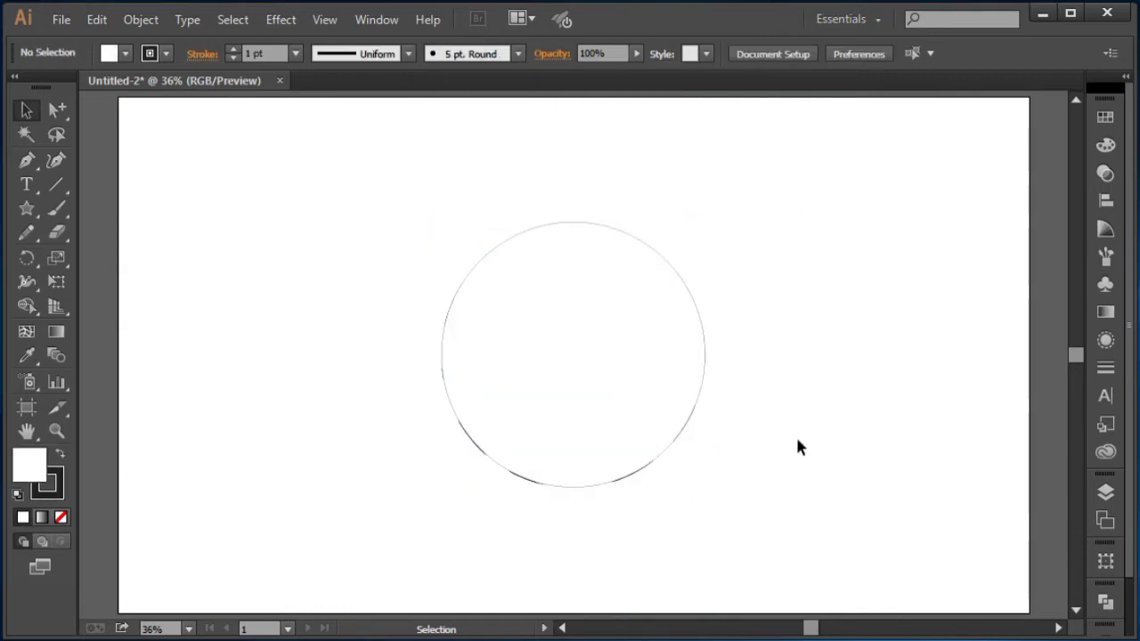
Step: Send the circle to the back, behind the ball's front half
left_click(619, 369)
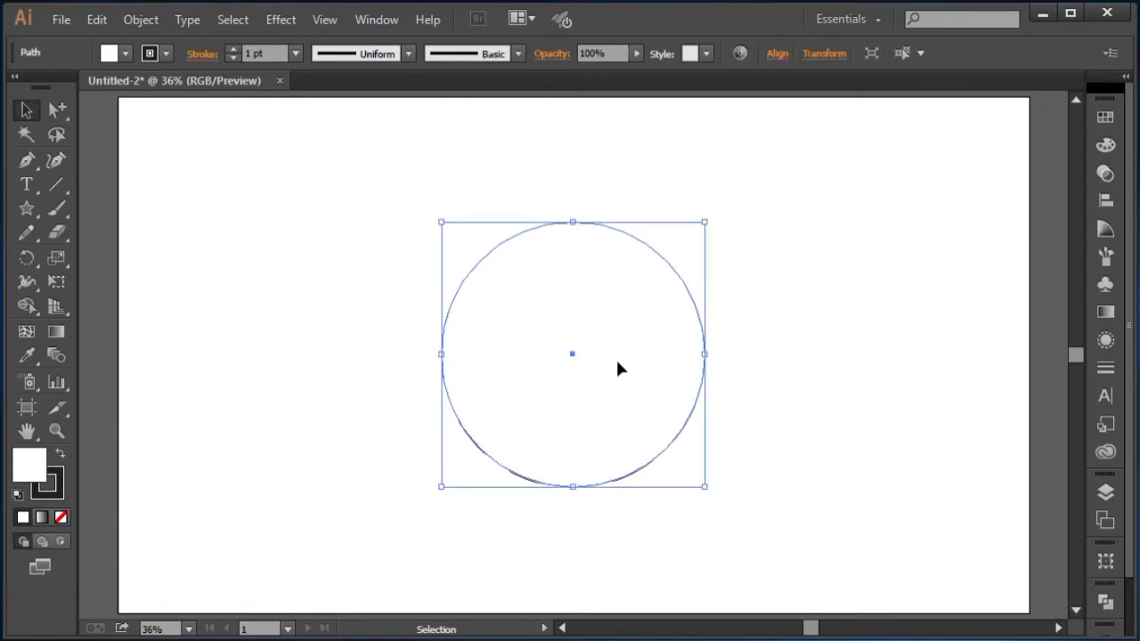
right_click(593, 234)
mouse_move(691, 524)
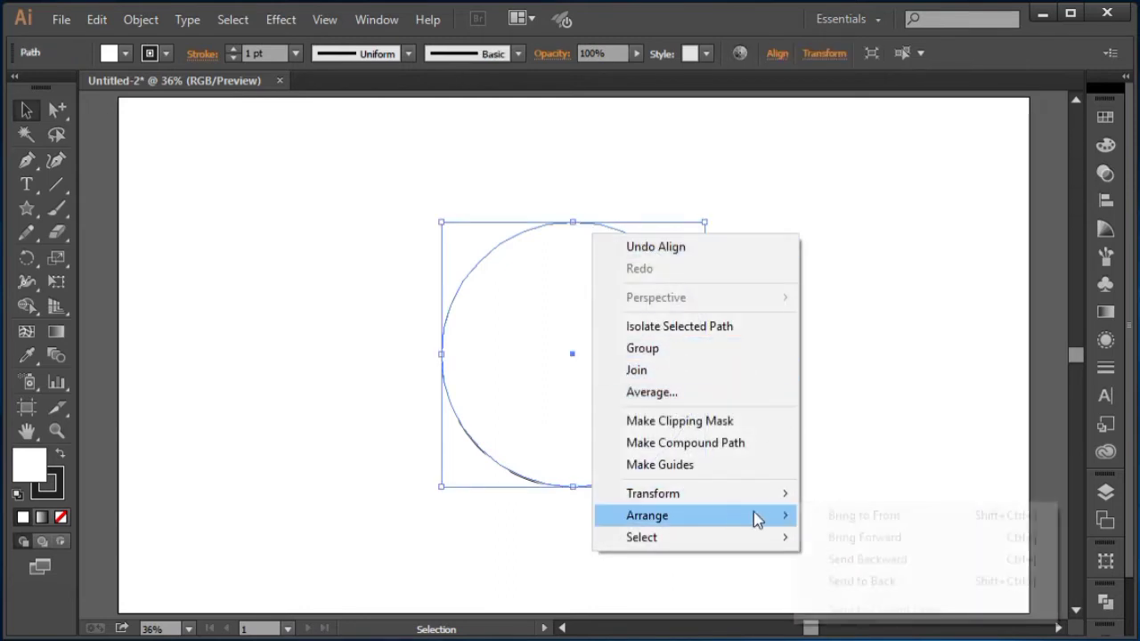
left_click(818, 582)
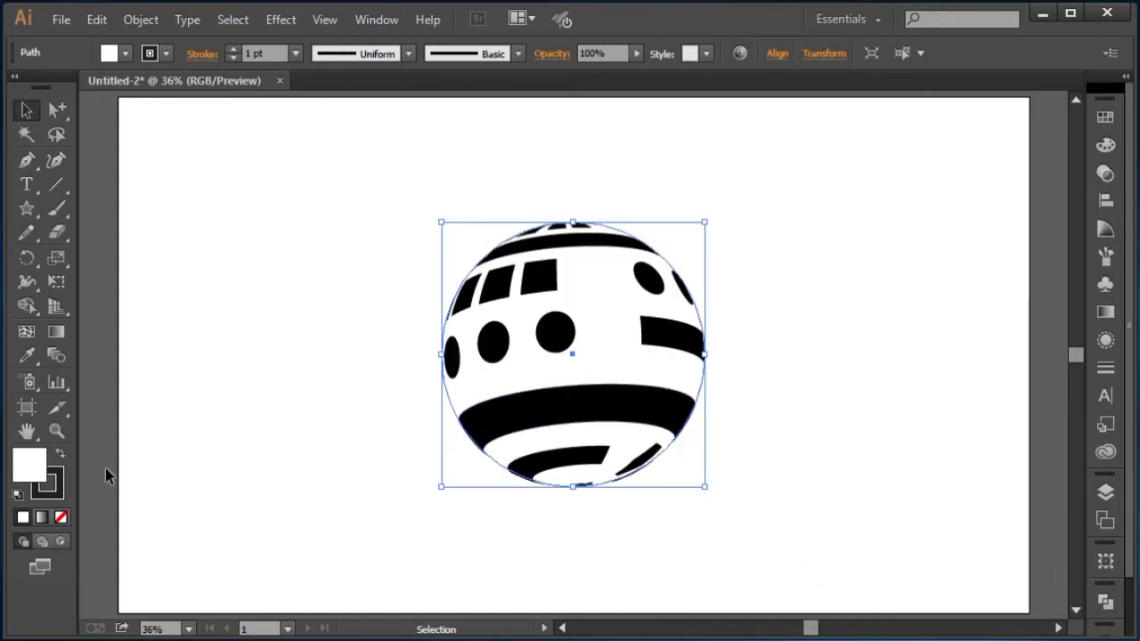
Step: Remove the circle's stroke and give it a default gradient fill
left_click(60, 516)
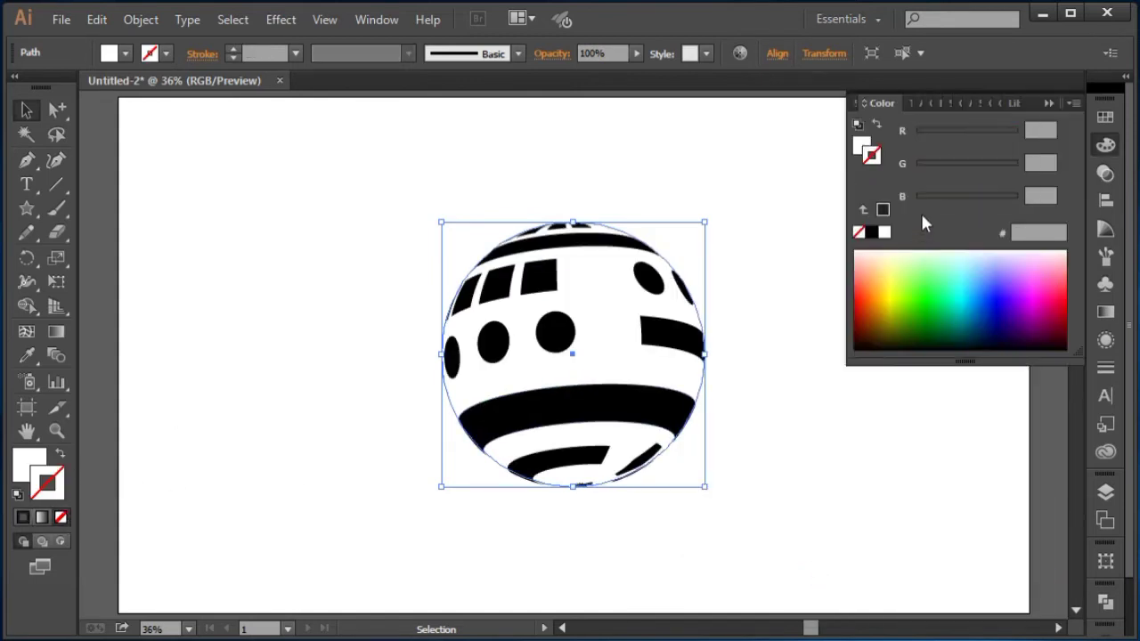
left_click(1047, 101)
left_click(23, 517)
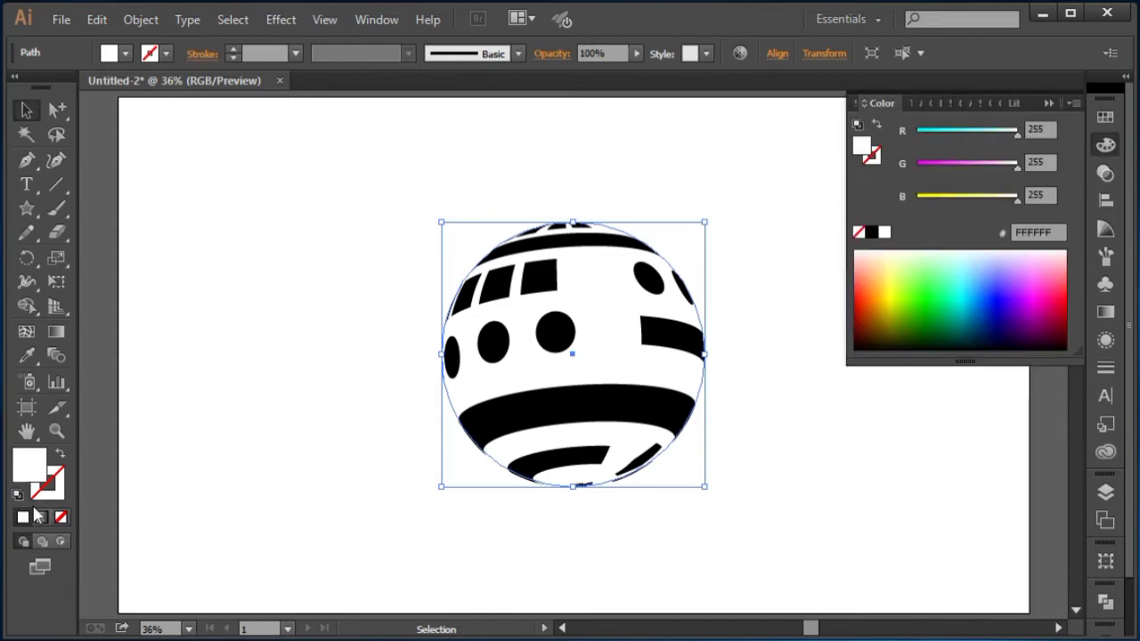
left_click(42, 517)
left_click(1050, 102)
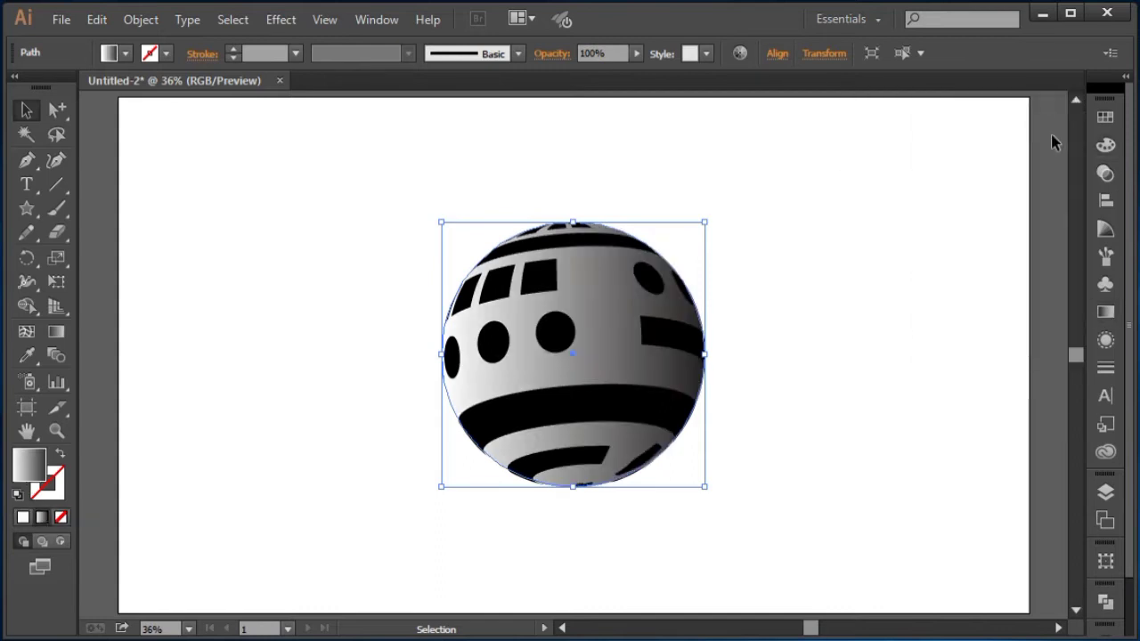
Step: Color the circle's gradient stops with a dark blue swatch on the left and a light blue swatch on the right
left_click(1106, 312)
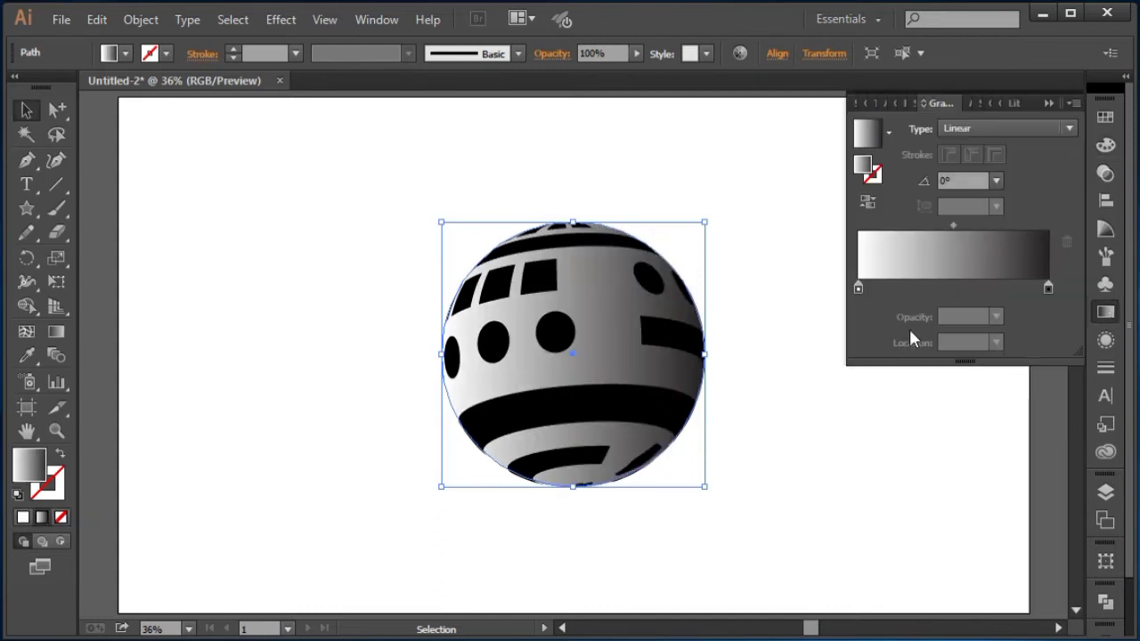
left_click(859, 288)
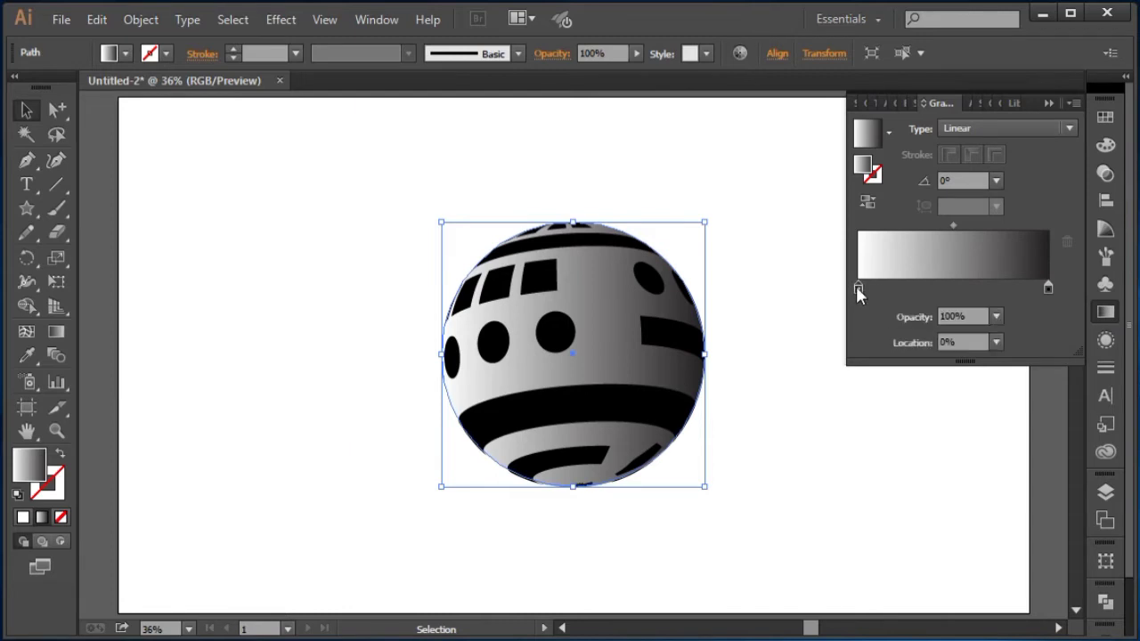
double_click(857, 287)
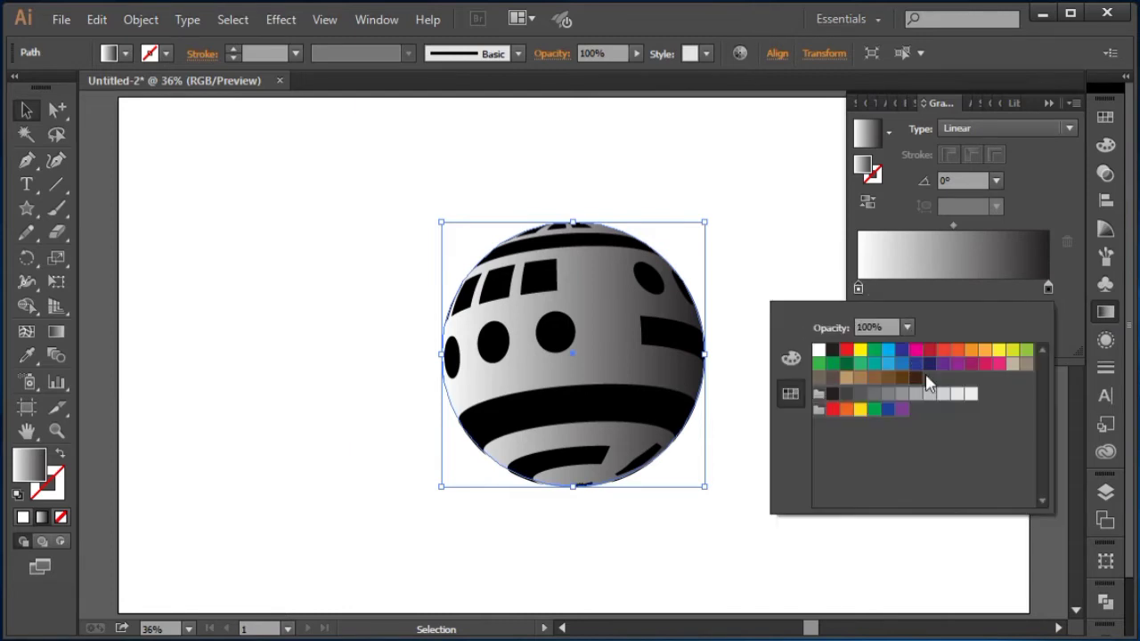
left_click(902, 351)
left_click(1048, 288)
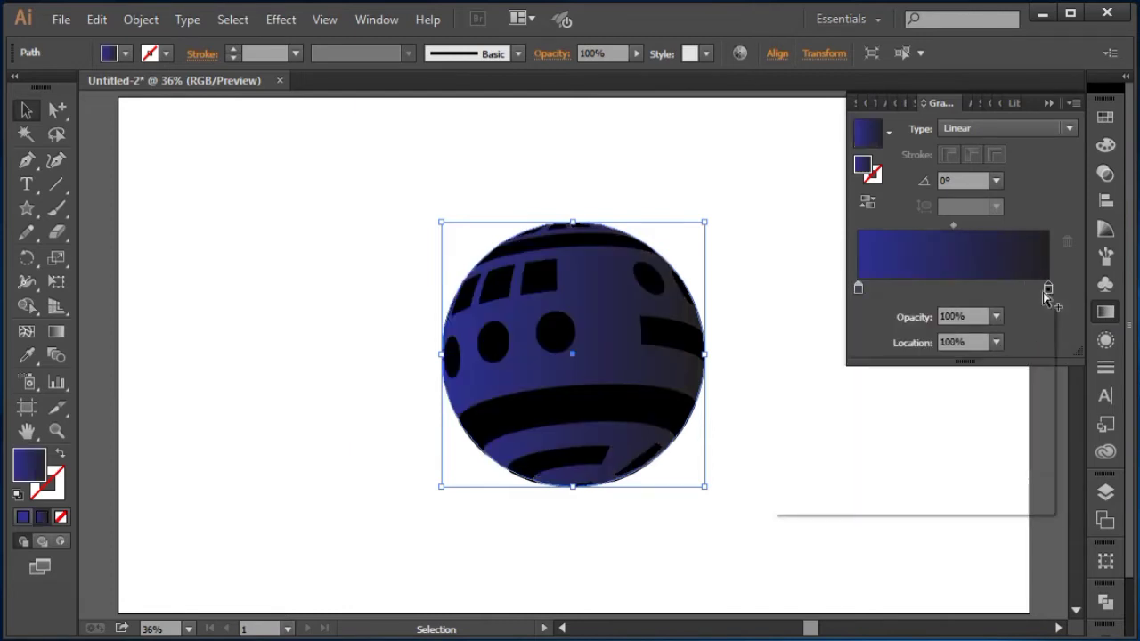
double_click(1048, 287)
left_click(889, 349)
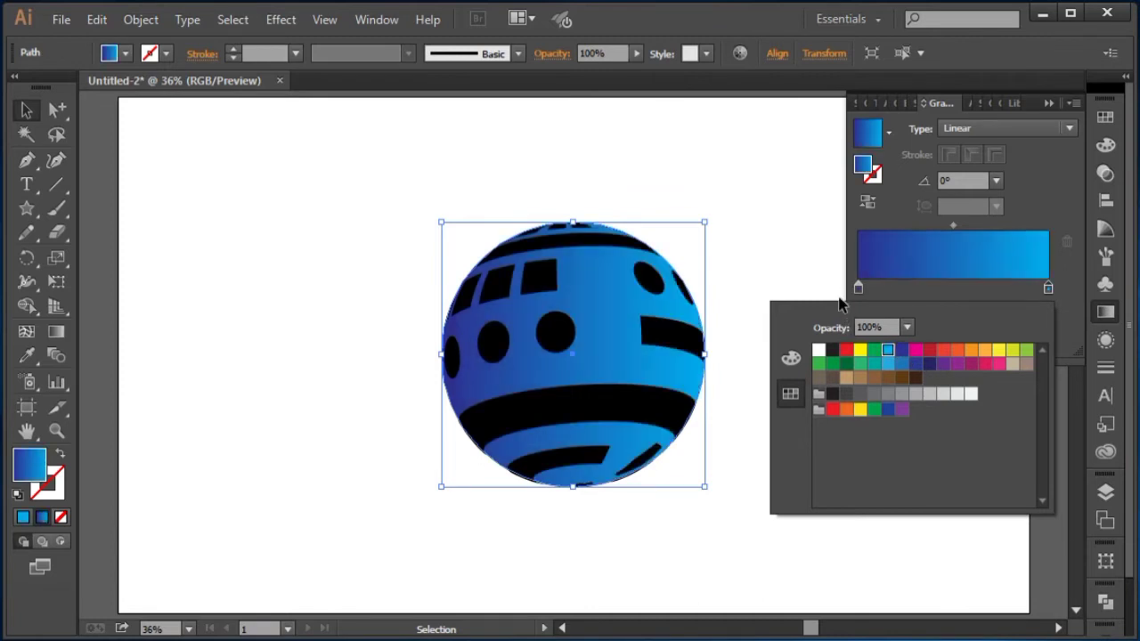
Step: Recolor the left gradient stop with a medium blue swatch
left_click(860, 287)
double_click(862, 287)
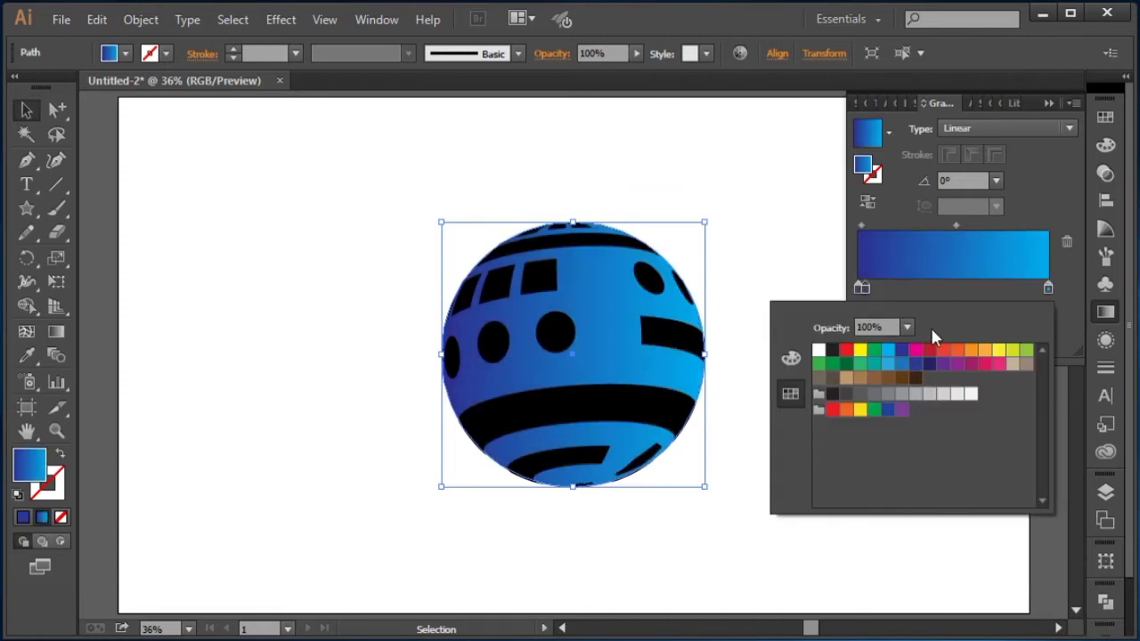
left_click(875, 300)
left_click_drag(865, 286, 868, 319)
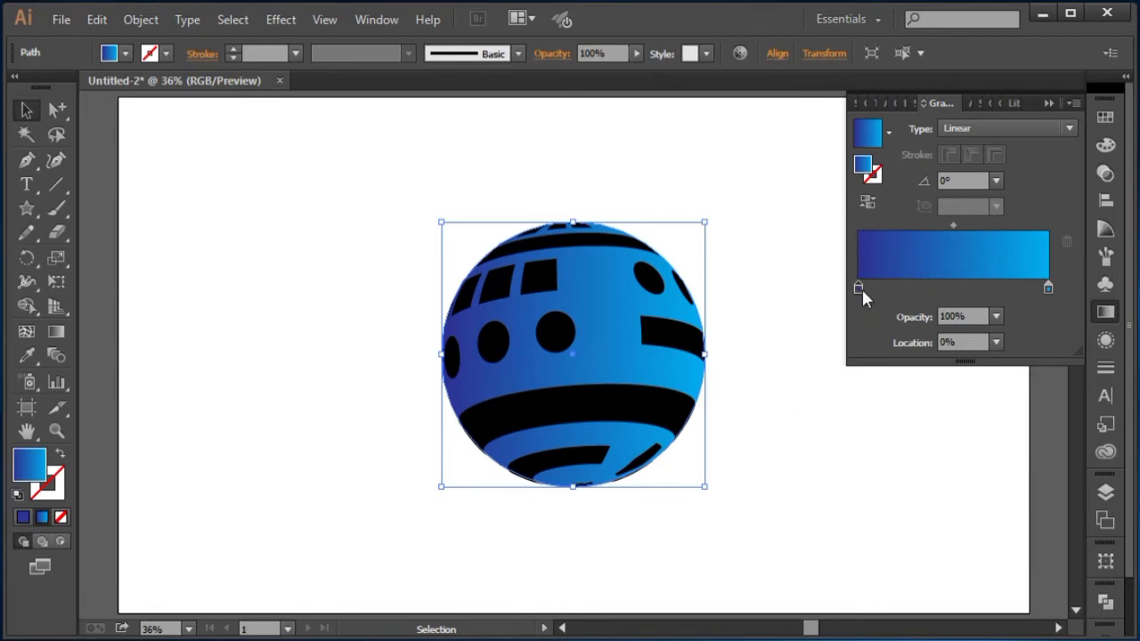
double_click(860, 287)
left_click_drag(902, 398, 942, 432)
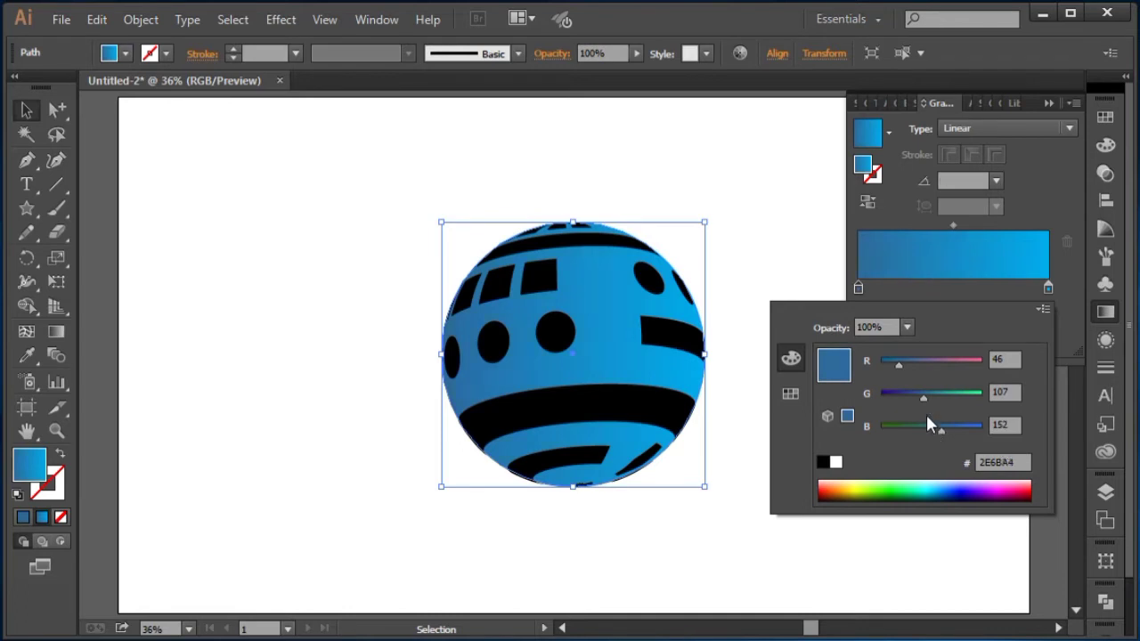
left_click_drag(907, 367, 938, 366)
left_click(792, 394)
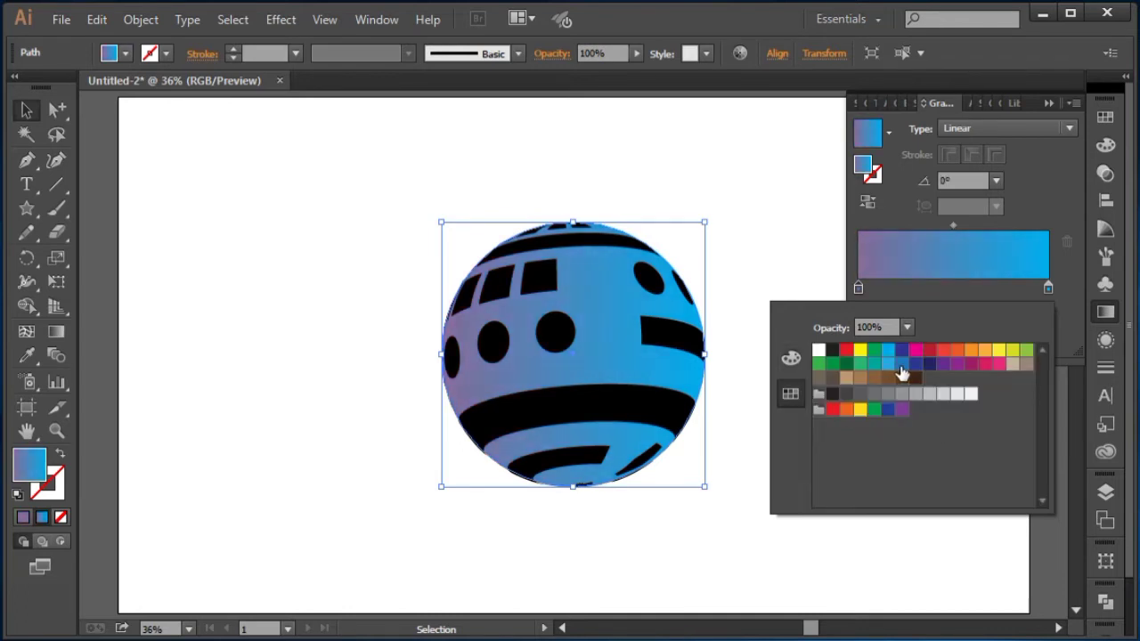
left_click(901, 365)
left_click(772, 224)
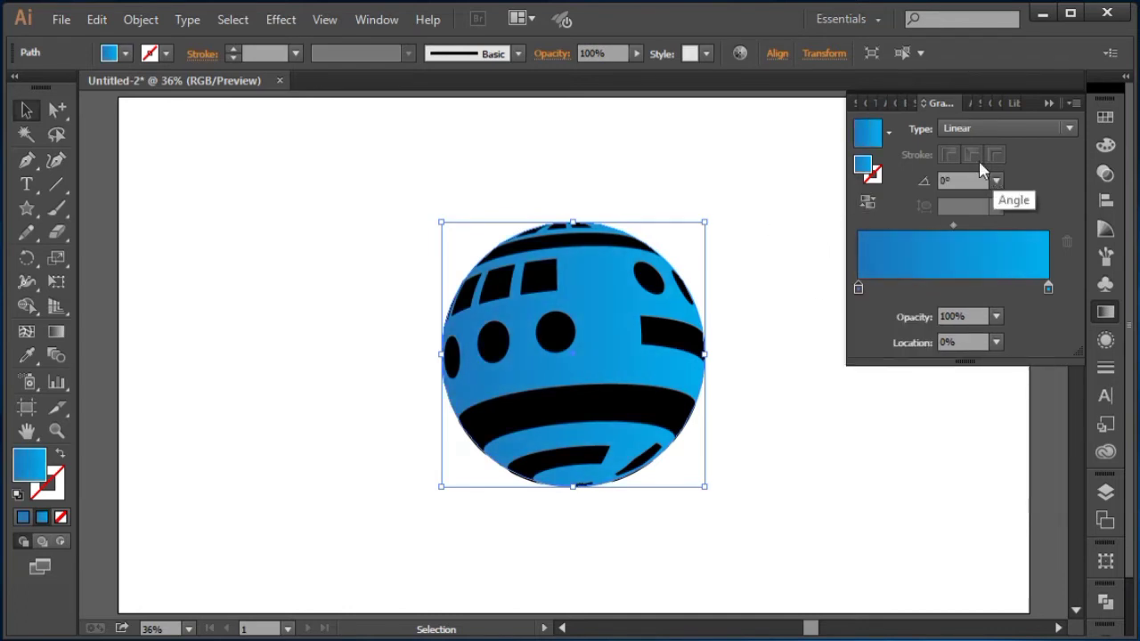
Step: Shift the gradient midpoint to about 61.73% and tint the right stop to a light purple
mouse_move(955, 225)
left_mouse_down()
mouse_move(998, 233)
mouse_move(976, 234)
left_mouse_up()
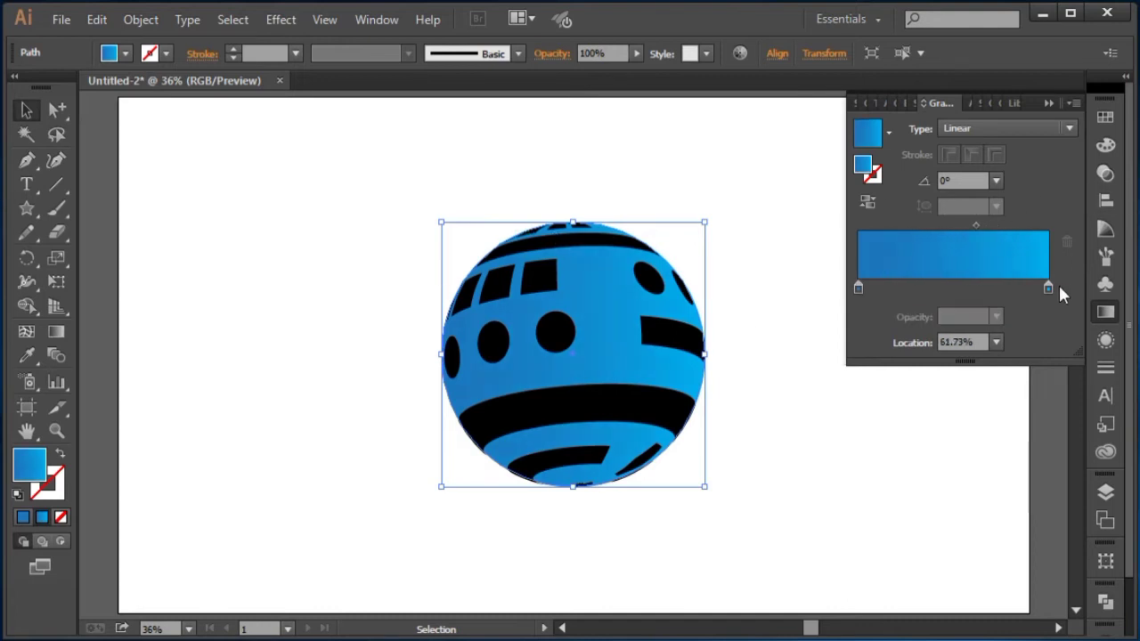
double_click(1048, 287)
left_click(790, 360)
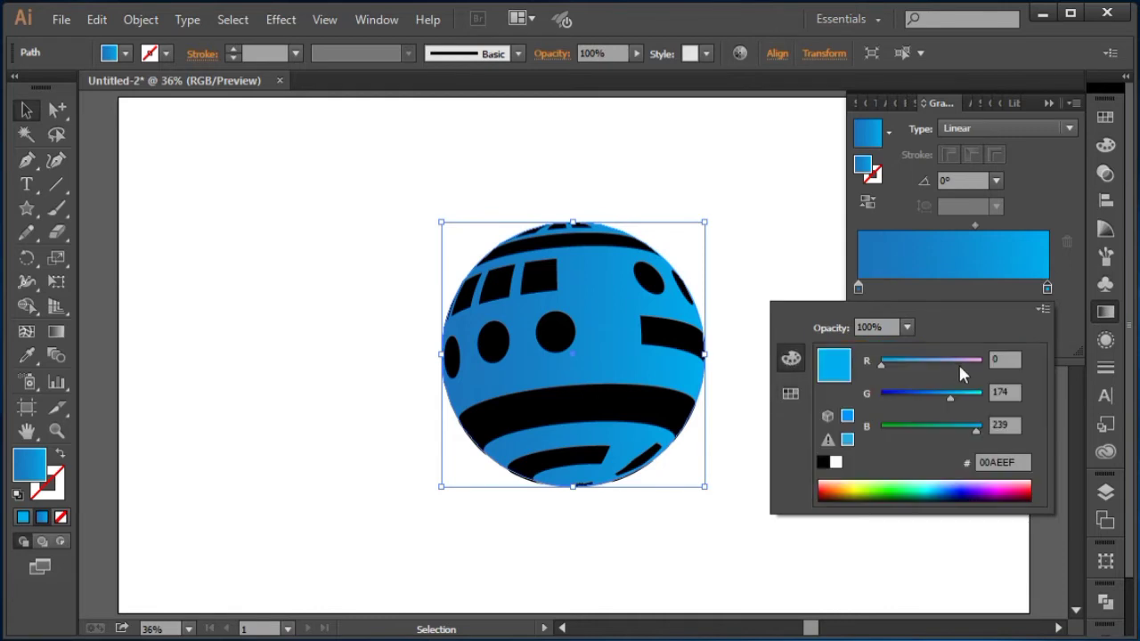
left_click_drag(917, 363, 964, 369)
left_click(726, 163)
left_click(725, 163)
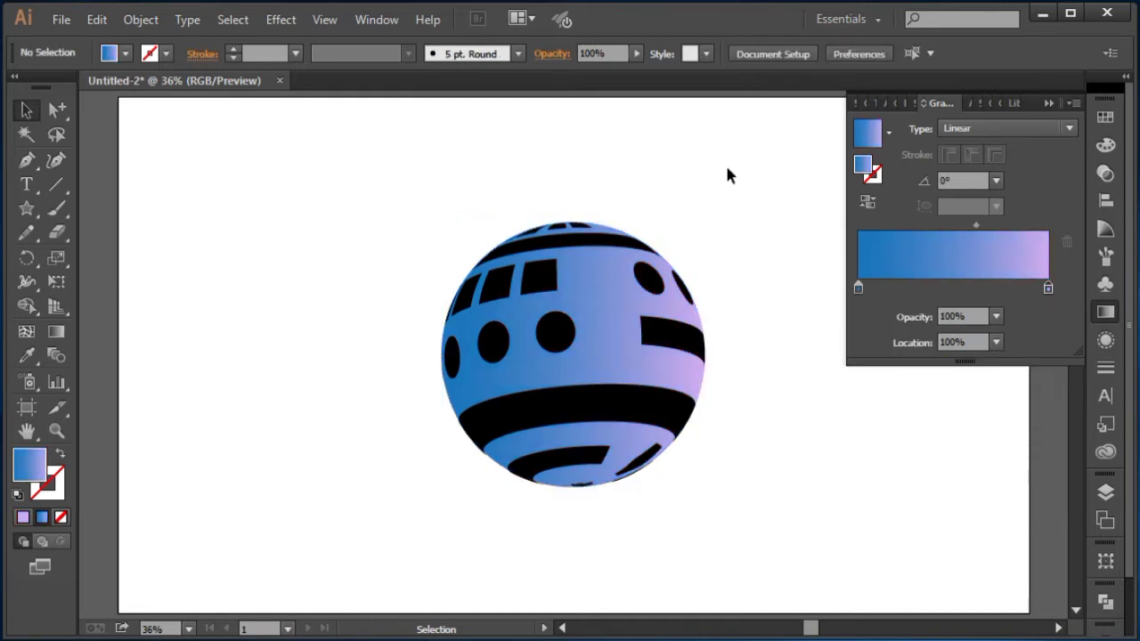
Step: Redraw the circle's gradient diagonally from top-left to bottom-right at about -41.1°
left_click(594, 294)
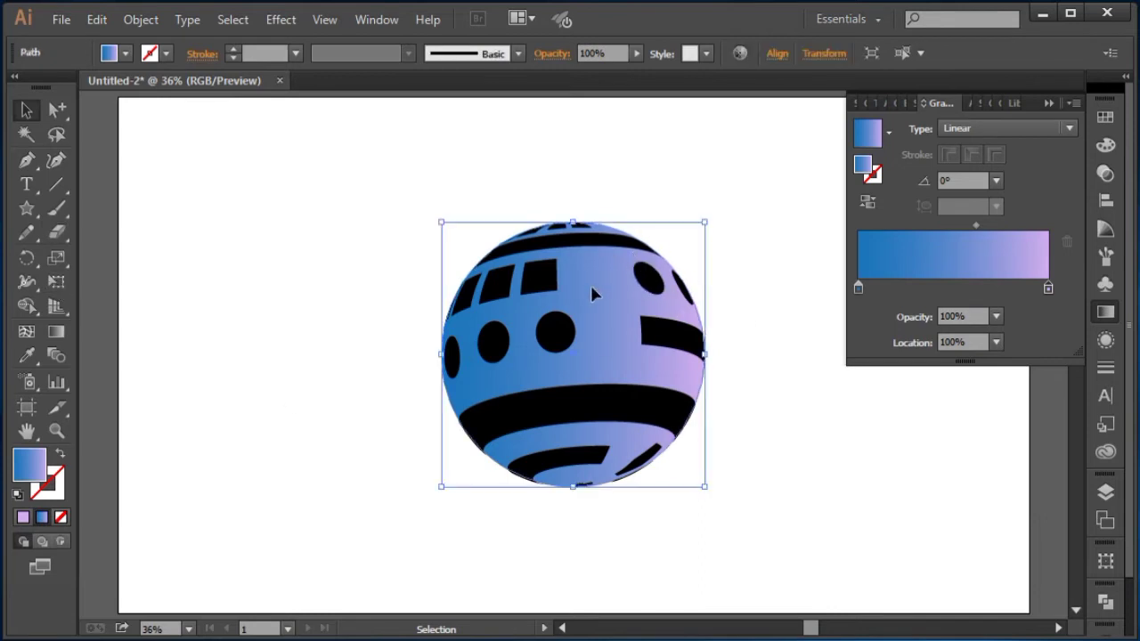
left_click(57, 332)
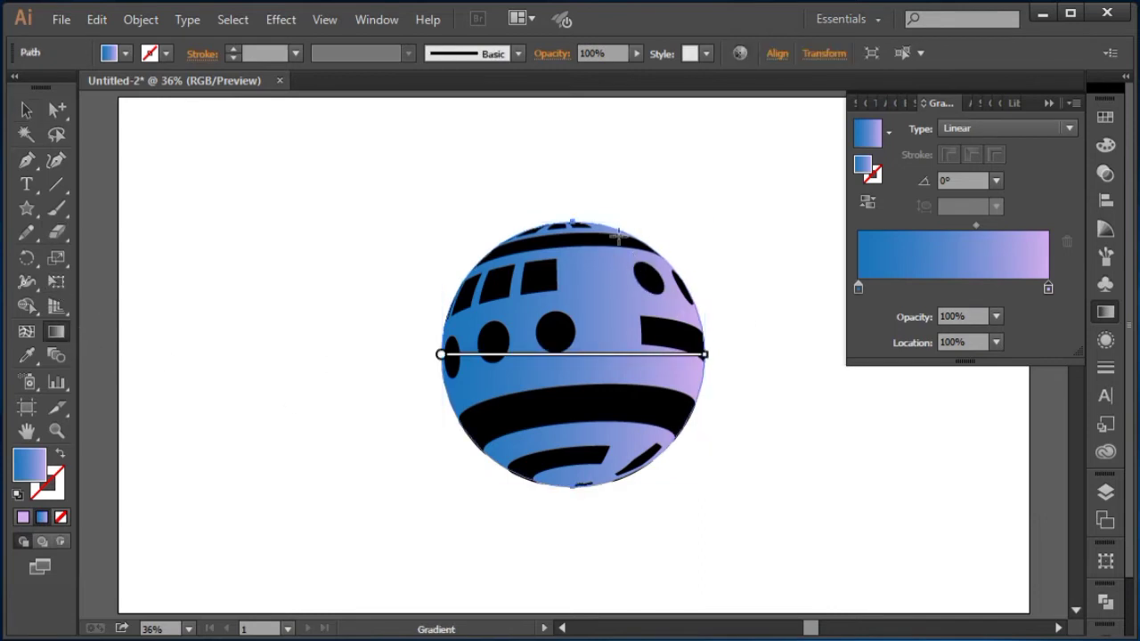
mouse_move(456, 243)
left_mouse_down()
mouse_move(612, 401)
mouse_move(653, 426)
mouse_move(641, 417)
left_mouse_up()
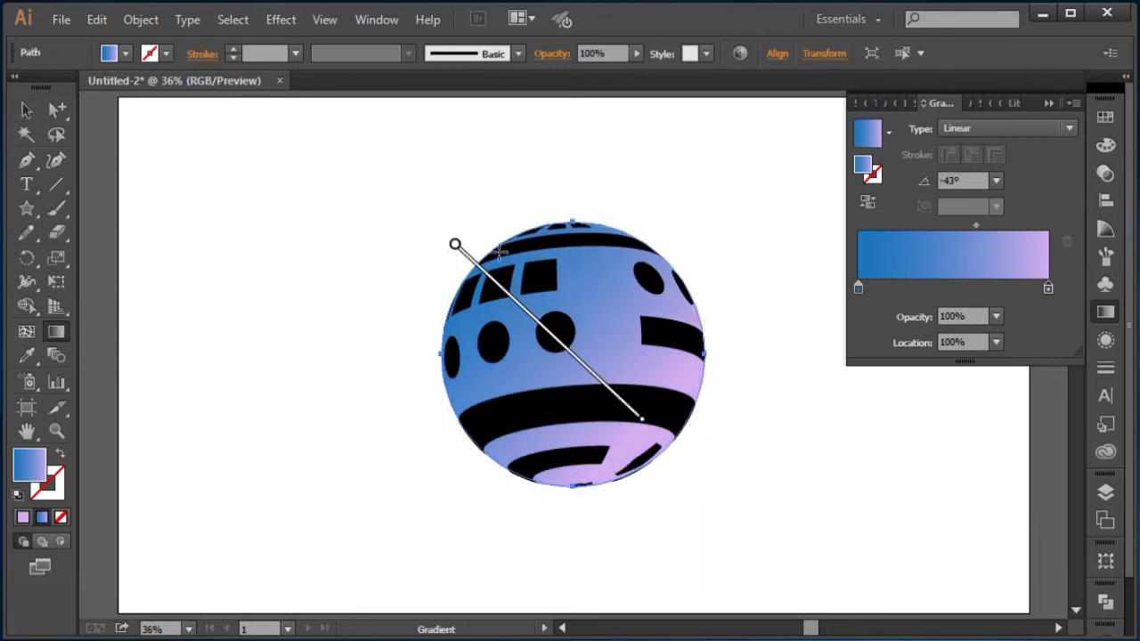
mouse_move(436, 229)
left_mouse_down()
mouse_move(573, 377)
mouse_move(674, 448)
mouse_move(667, 438)
left_mouse_up()
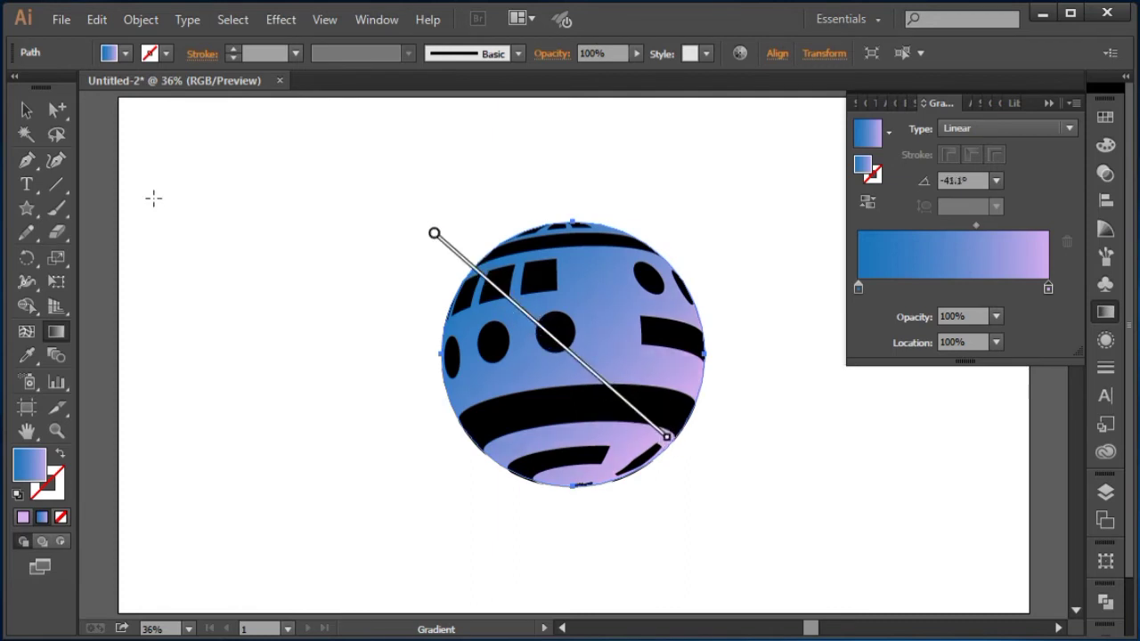
left_click(26, 109)
left_click(442, 247)
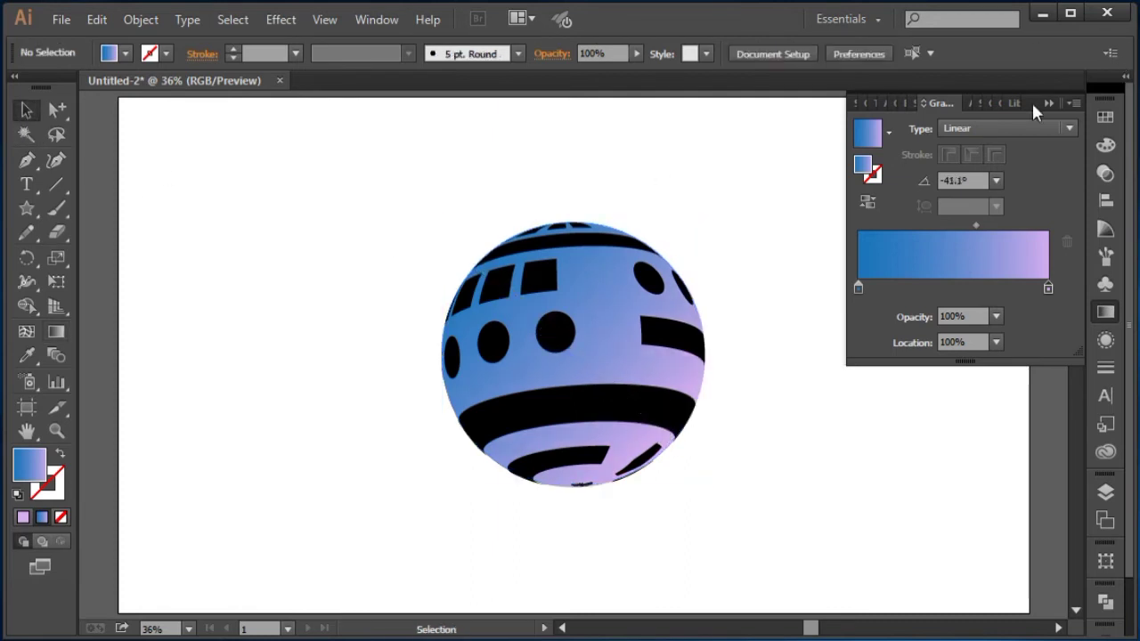
Step: Change the pattern group's fill color to white, #ffffff
left_click(1056, 106)
left_click(559, 233)
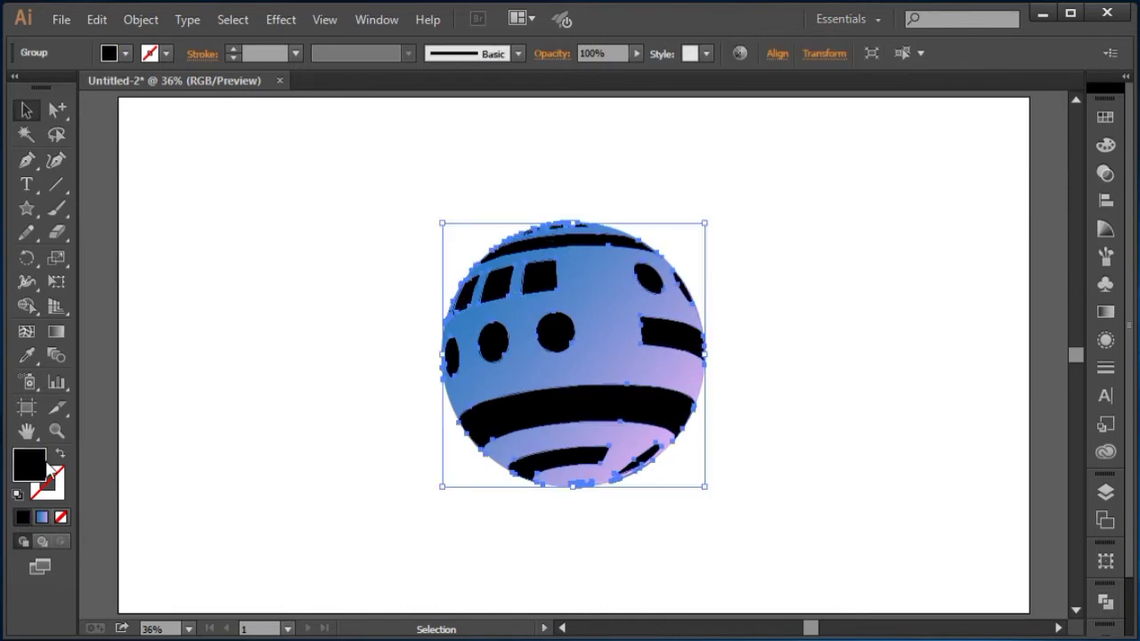
double_click(28, 465)
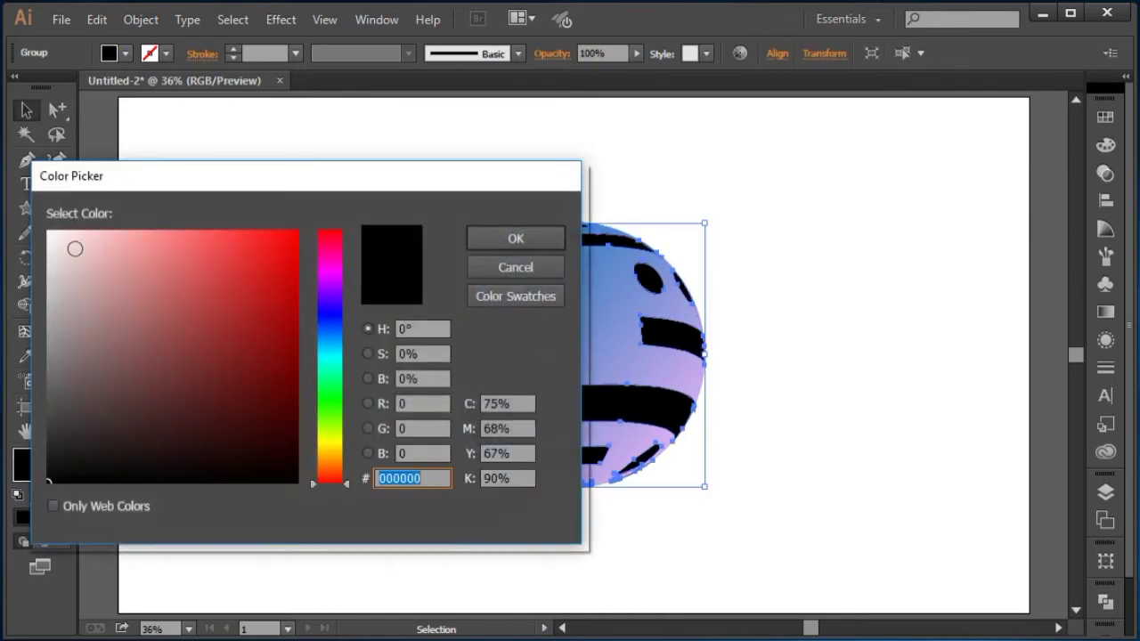
type("ffffff")
left_click(529, 239)
left_click(659, 189)
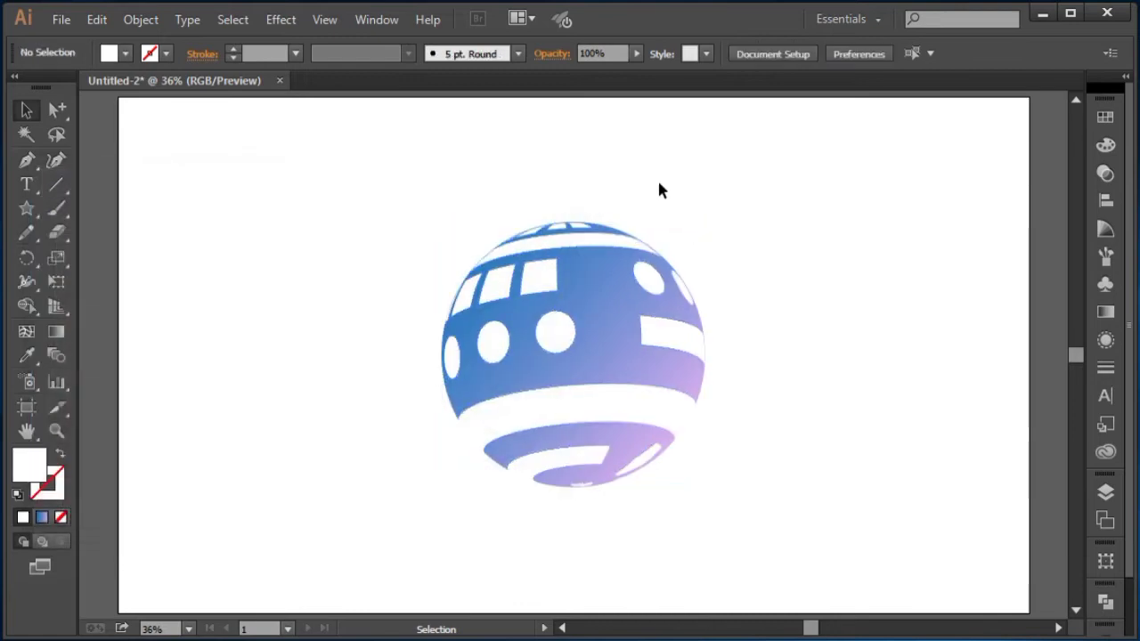
Step: Set the pattern group's blending mode to Overlay
left_click(611, 237)
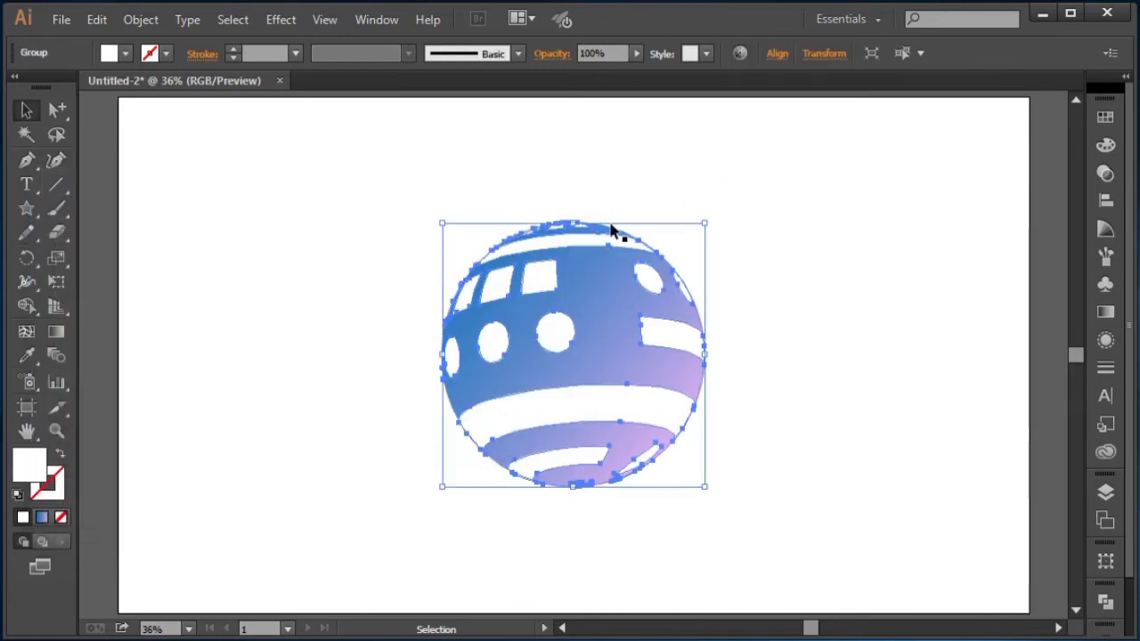
left_click(1105, 340)
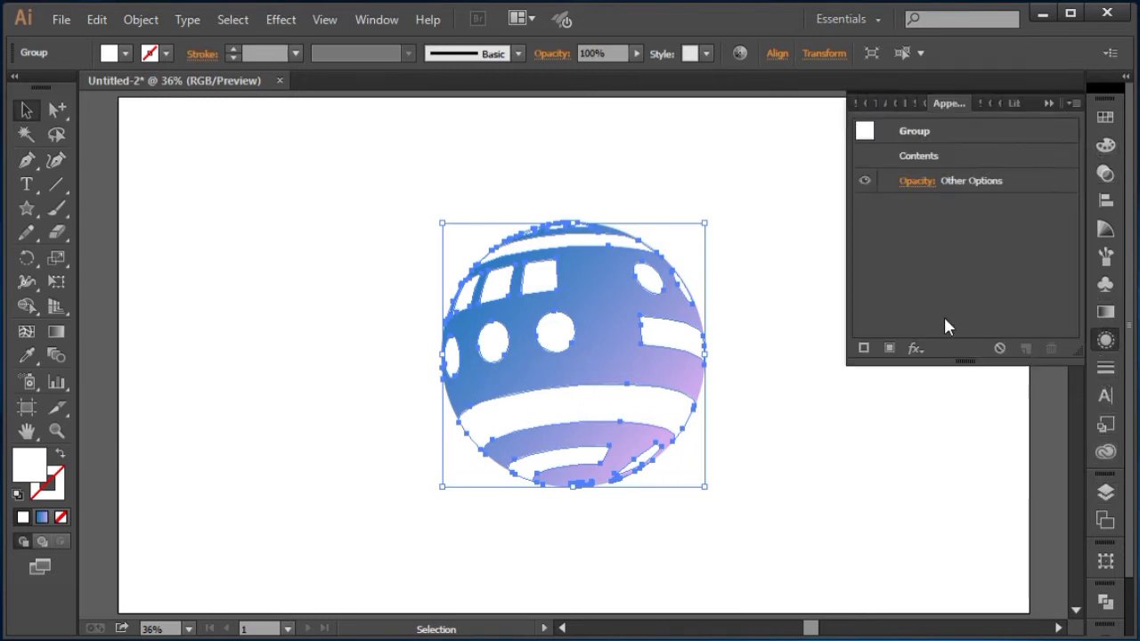
left_click(1109, 175)
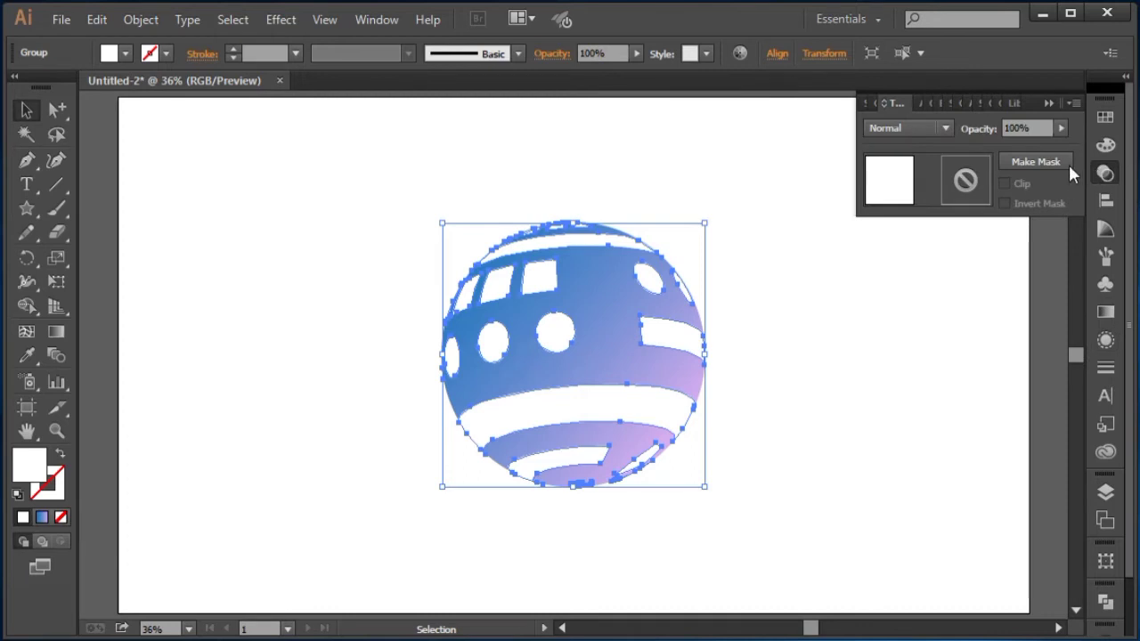
left_click(900, 128)
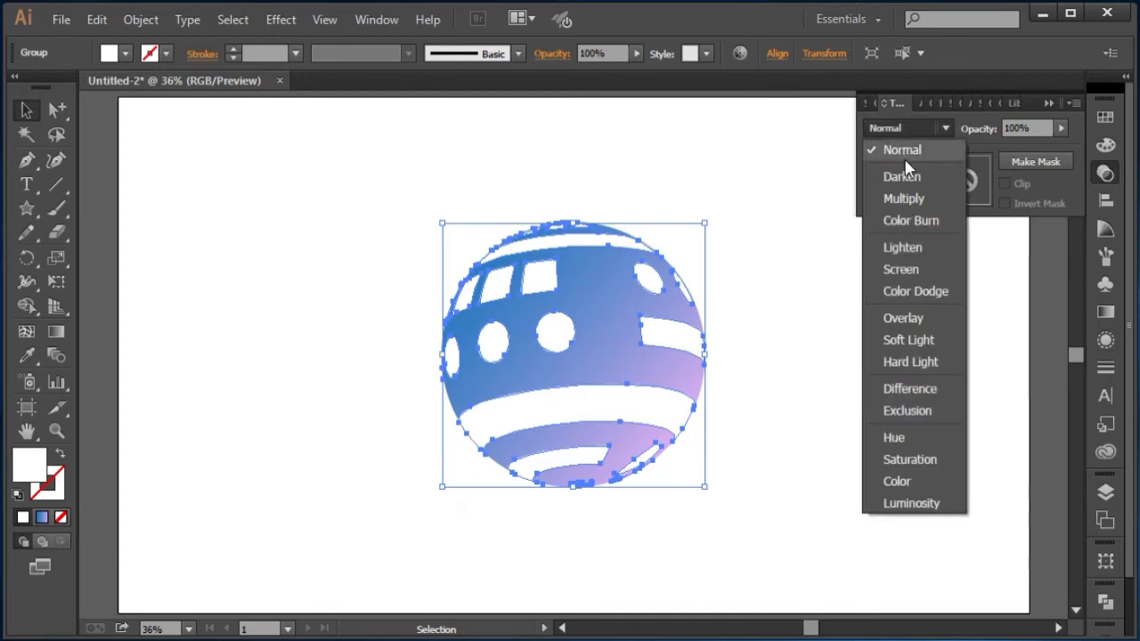
left_click(915, 320)
left_click(827, 259)
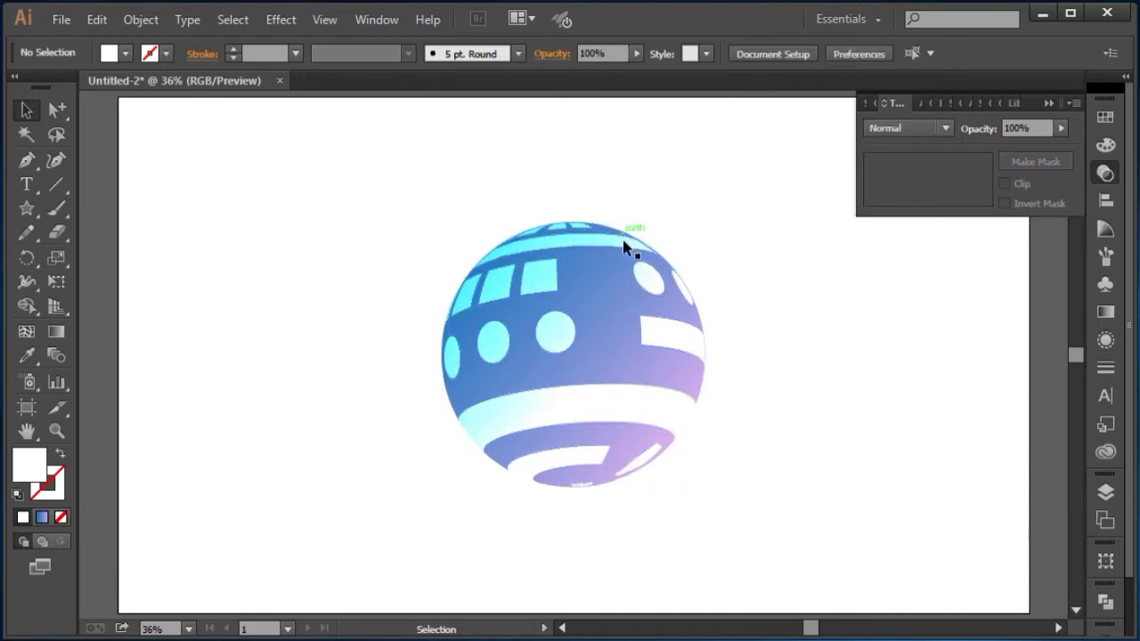
left_click(1040, 96)
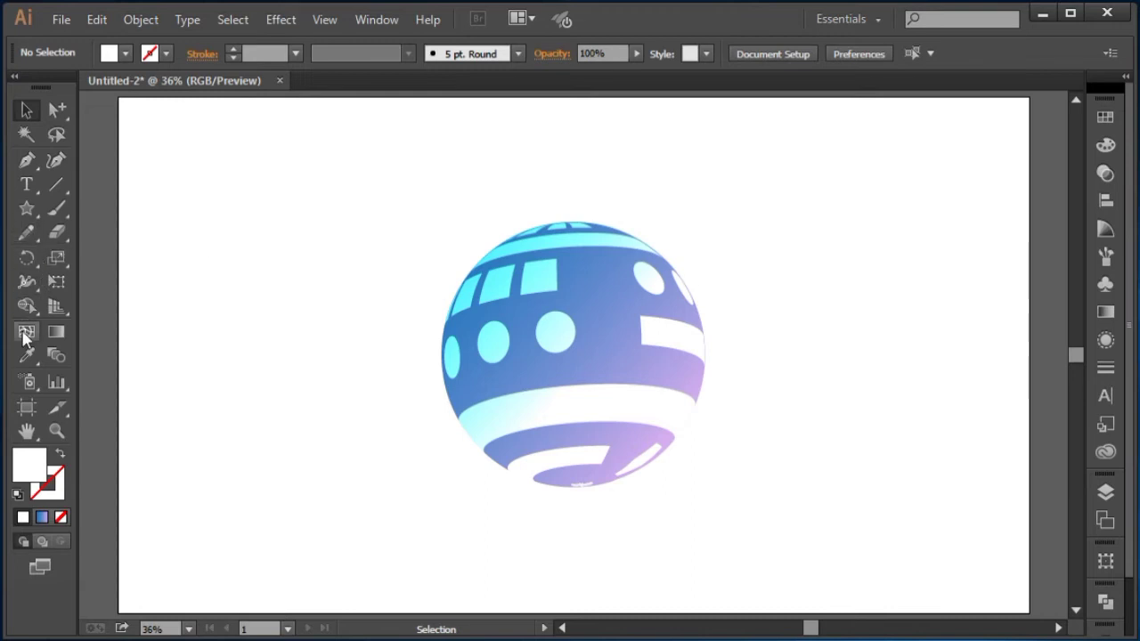
Step: Group the ball's circle and pattern together and duplicate the ball beside the original to the right
left_click_drag(401, 204, 624, 427)
right_click(580, 245)
left_click(633, 334)
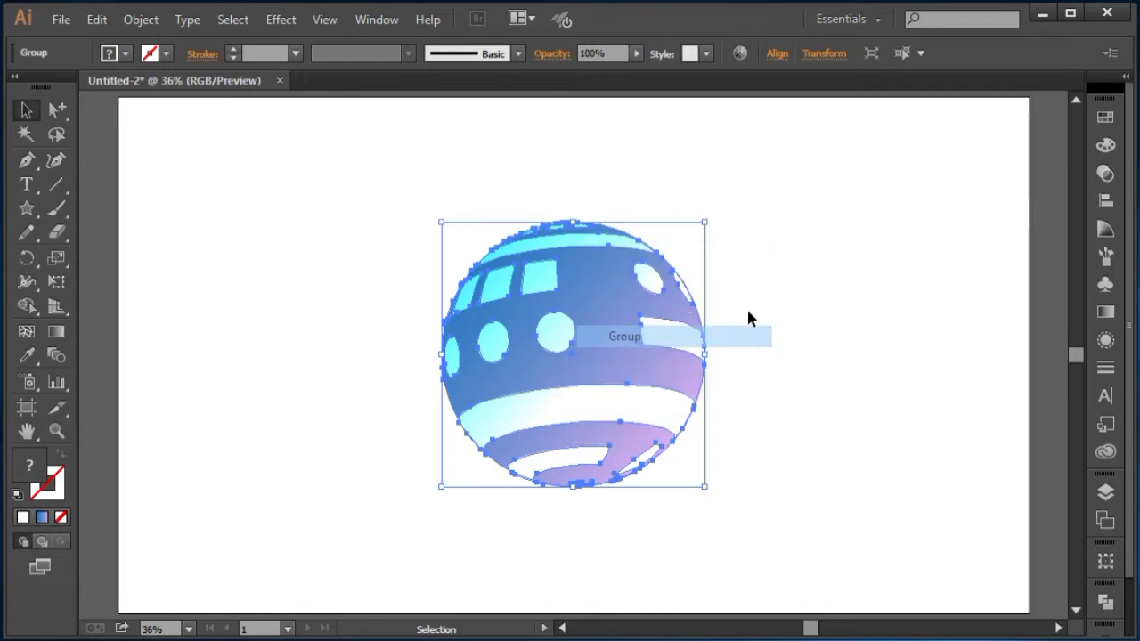
left_click(783, 337)
left_click_drag(781, 344, 578, 339)
left_click_drag(434, 324, 731, 344)
left_click(613, 215)
left_click_drag(677, 315, 585, 280)
left_click(613, 238)
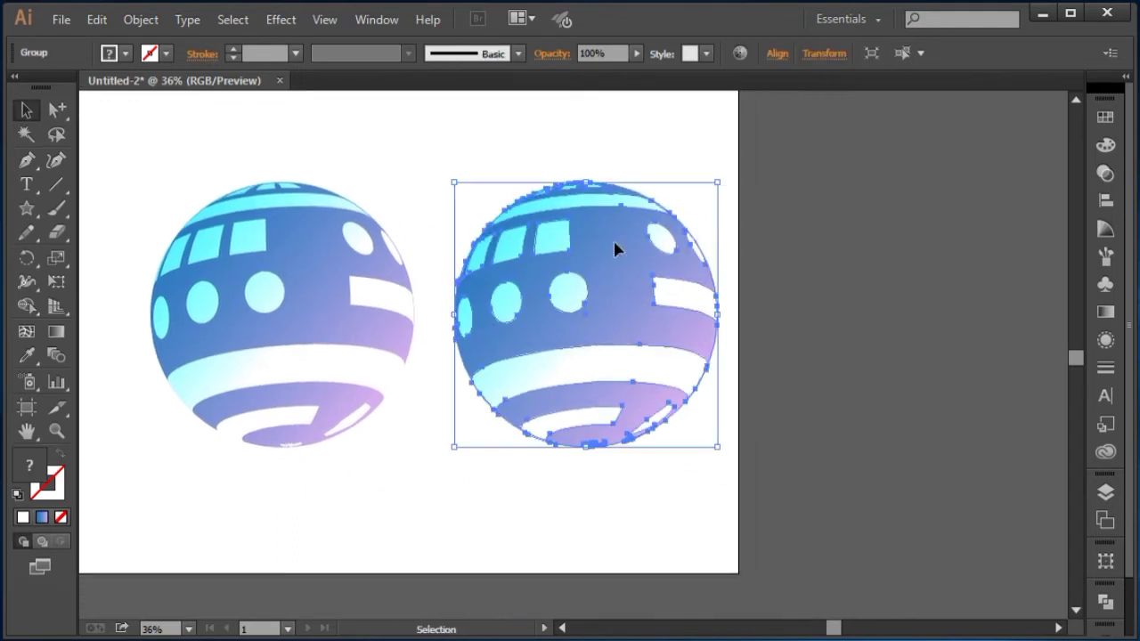
Step: Ungroup the duplicate ball
right_click(613, 240)
left_click(701, 359)
left_click(787, 248)
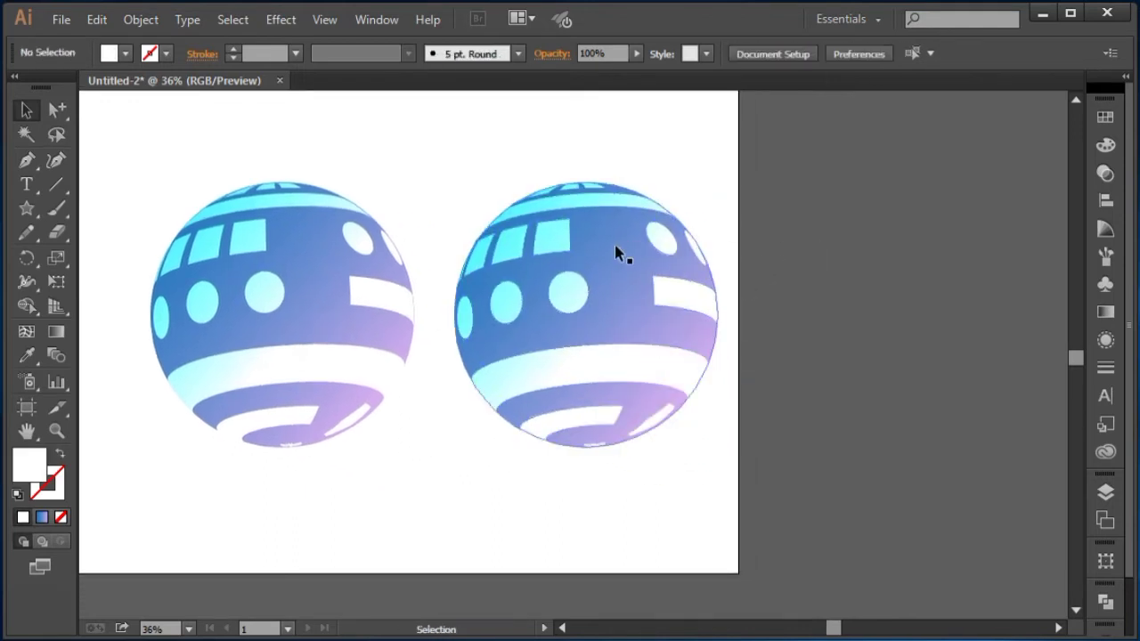
Step: Recolor the duplicate circle's right gradient stop with a yellow swatch
left_click(614, 246)
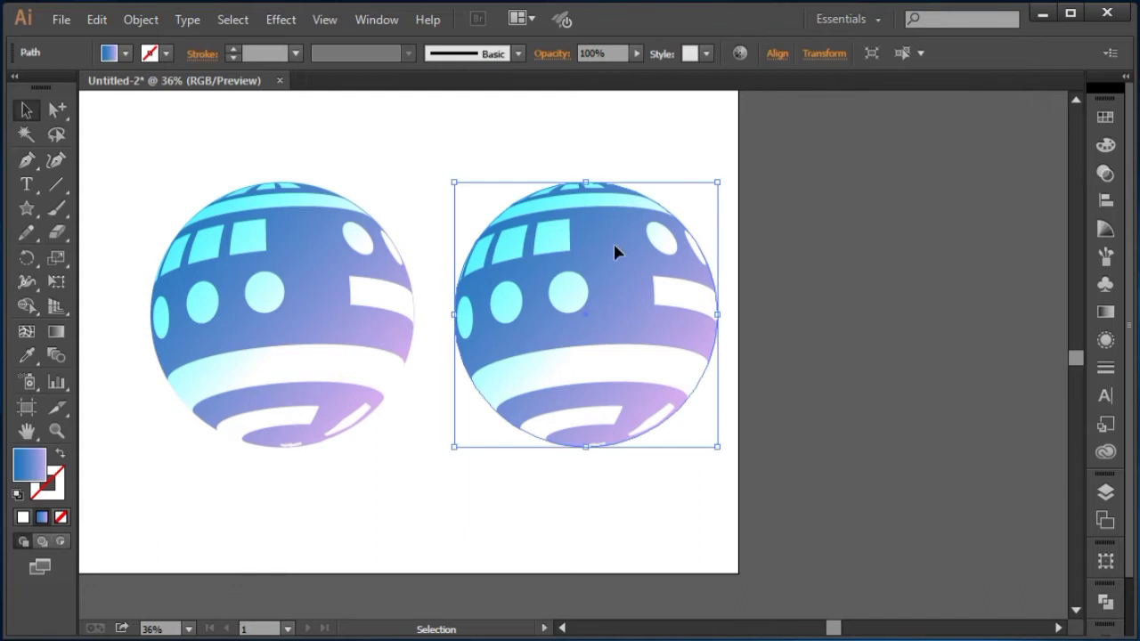
left_click(1105, 312)
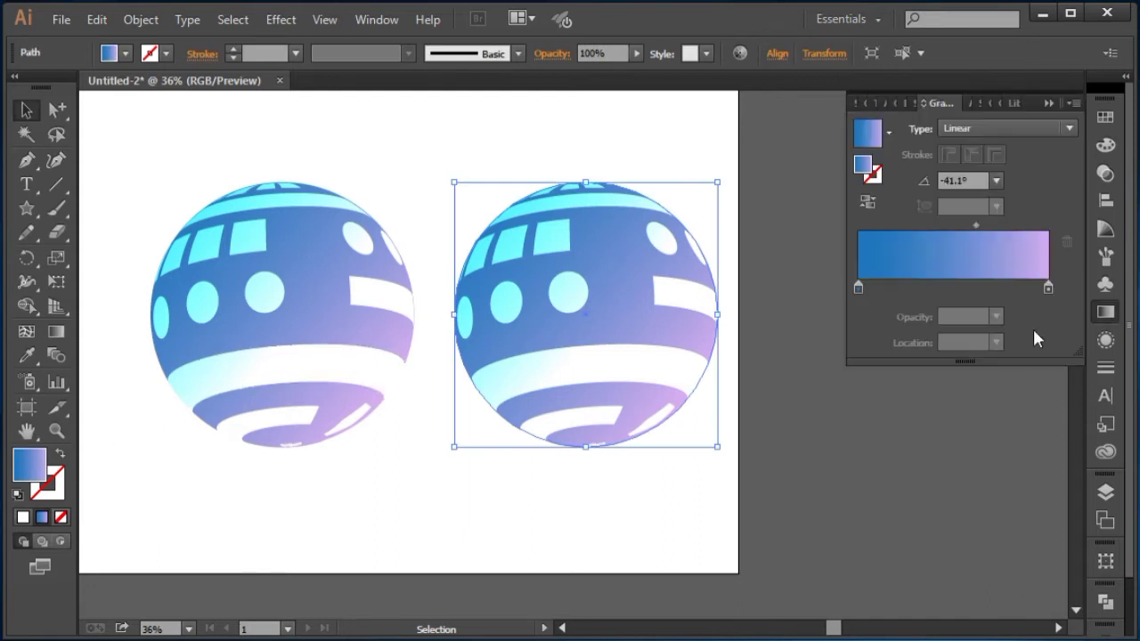
double_click(1049, 288)
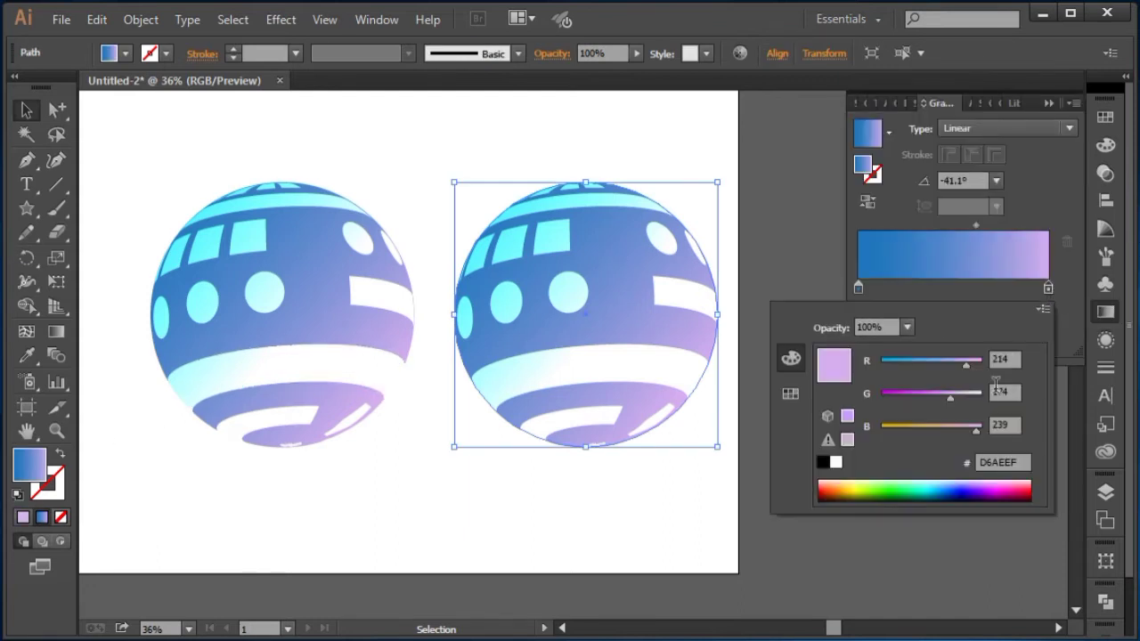
left_click(791, 394)
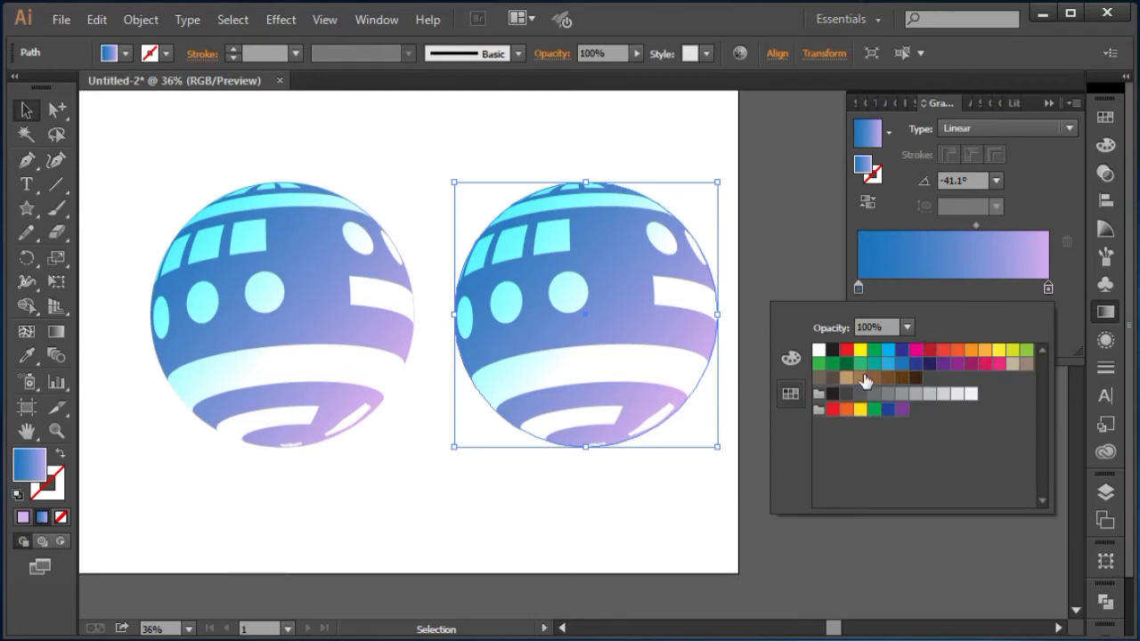
left_click(999, 351)
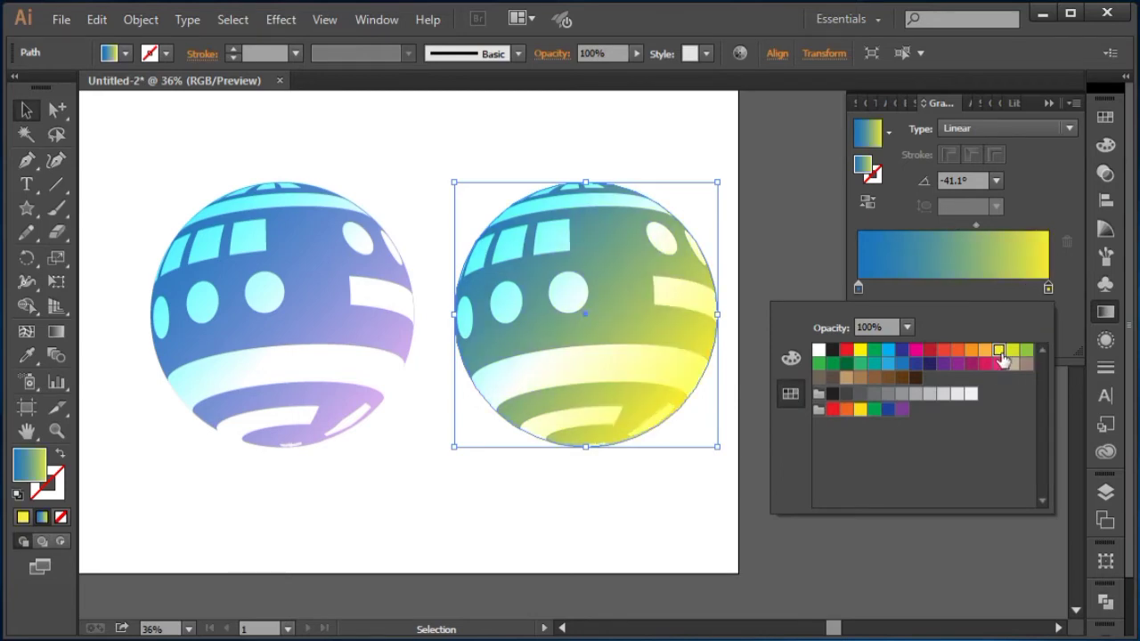
Step: Recolor the duplicate circle's left gradient stop with an orange-red swatch
left_click(859, 288)
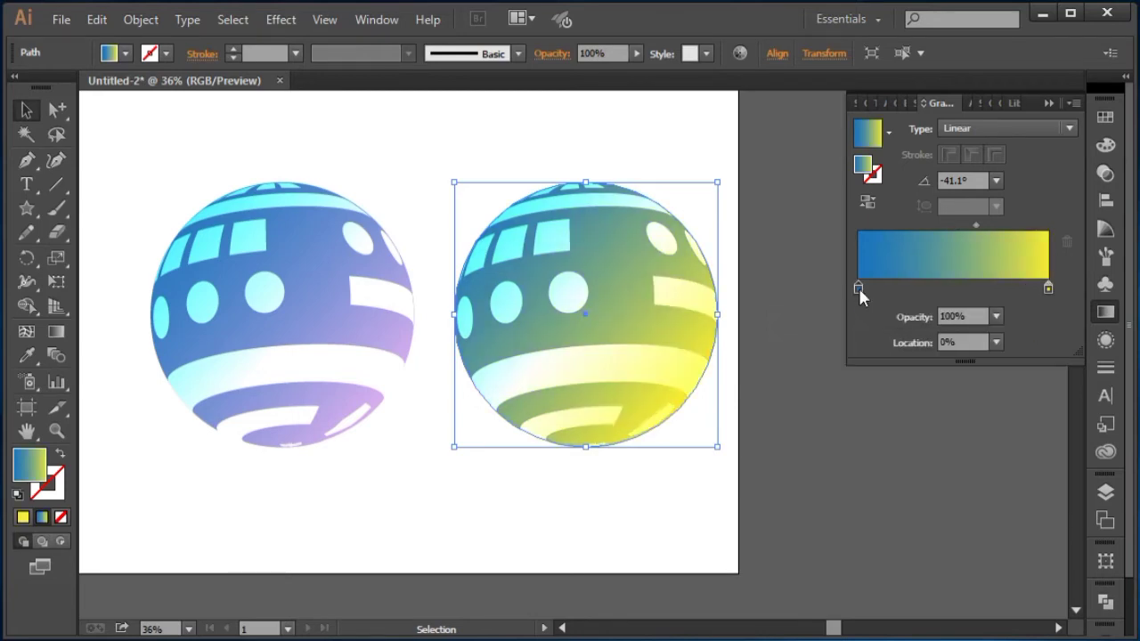
double_click(859, 288)
left_click(958, 350)
left_click(943, 350)
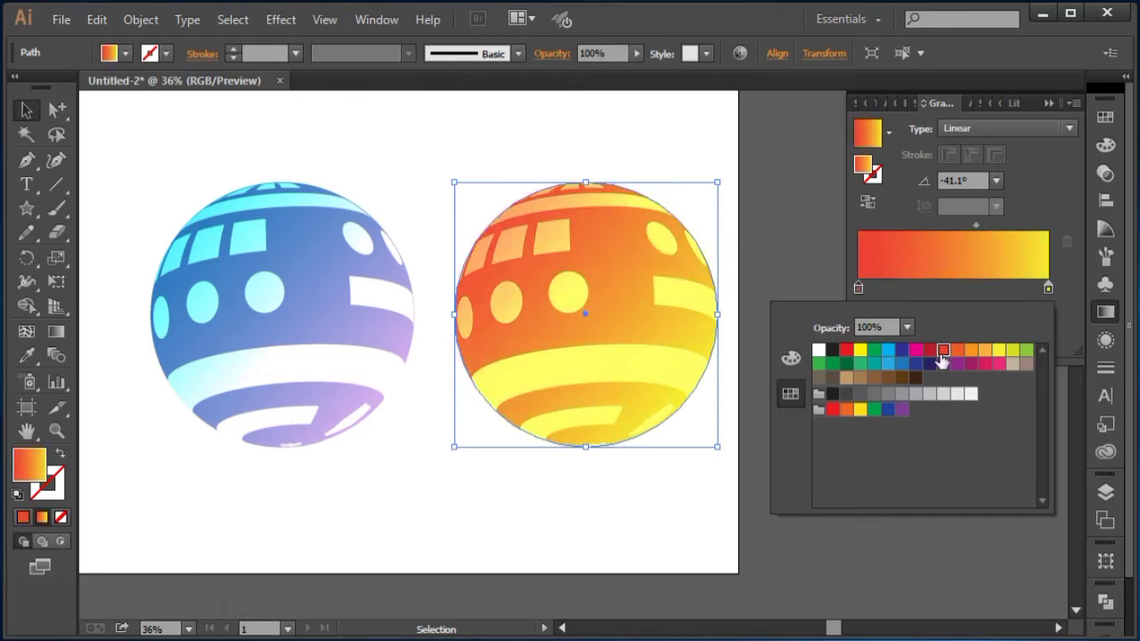
left_click(971, 351)
left_click(999, 351)
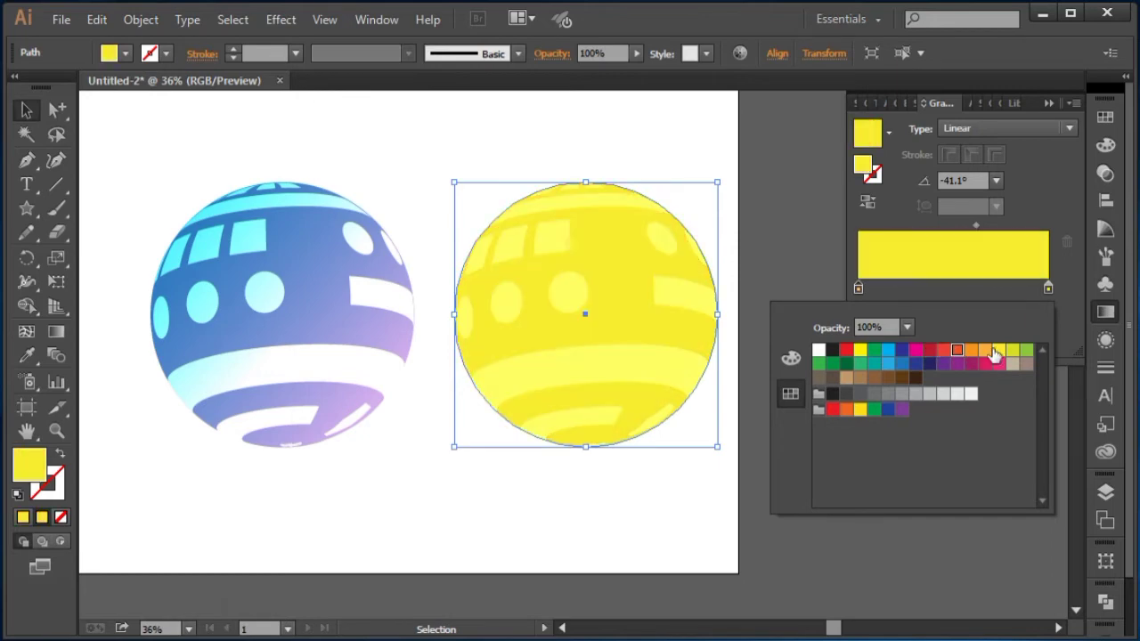
left_click(943, 351)
left_click(929, 350)
left_click(916, 350)
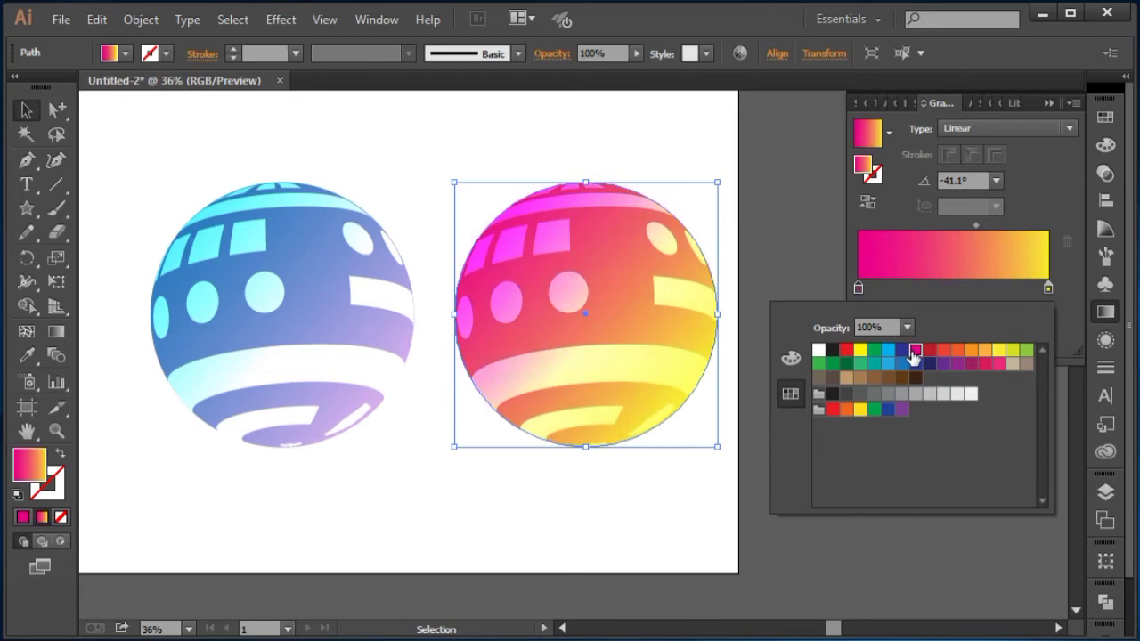
left_click(958, 350)
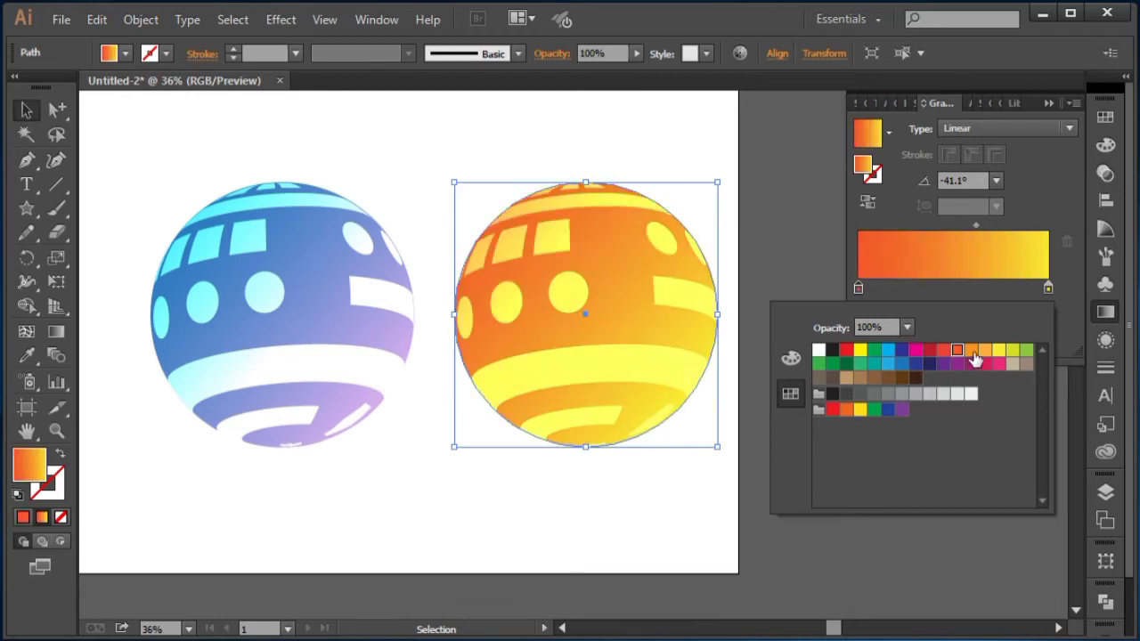
Step: Select the duplicate's pattern group and apply the Overlay blending mode to it
left_click(798, 230)
left_click(799, 239)
left_click(666, 278)
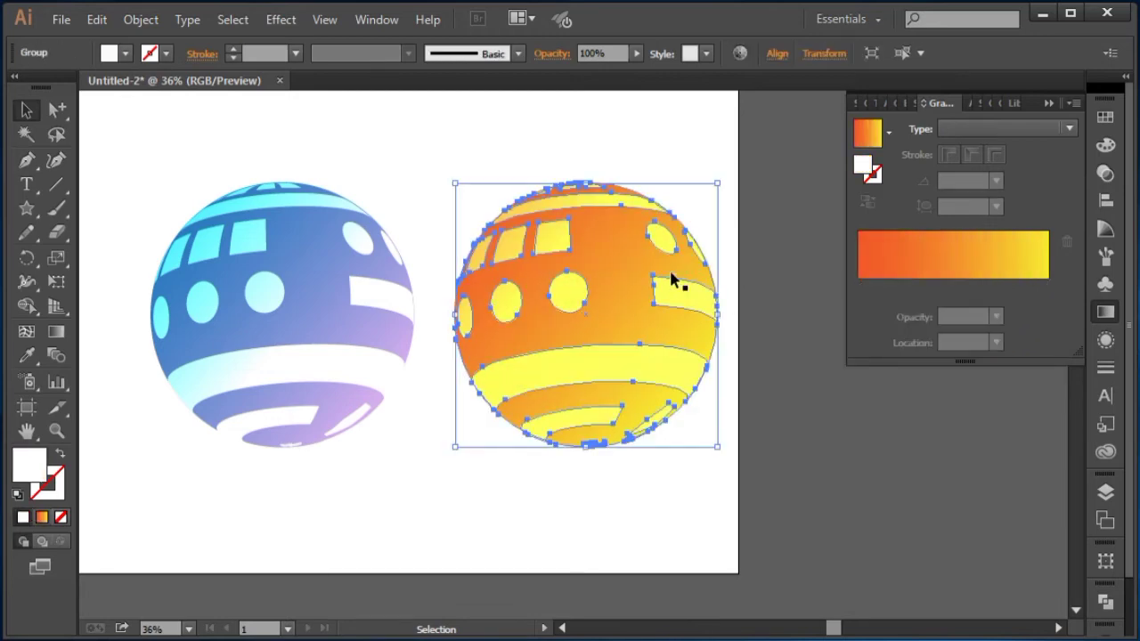
left_click(1049, 104)
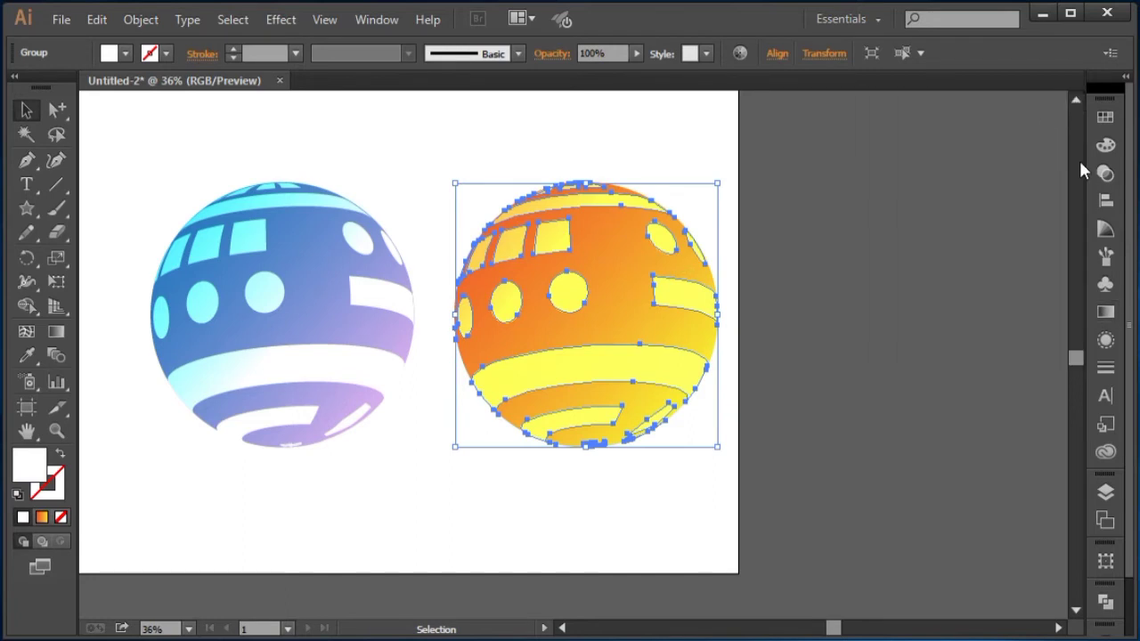
left_click(1105, 173)
left_click(889, 128)
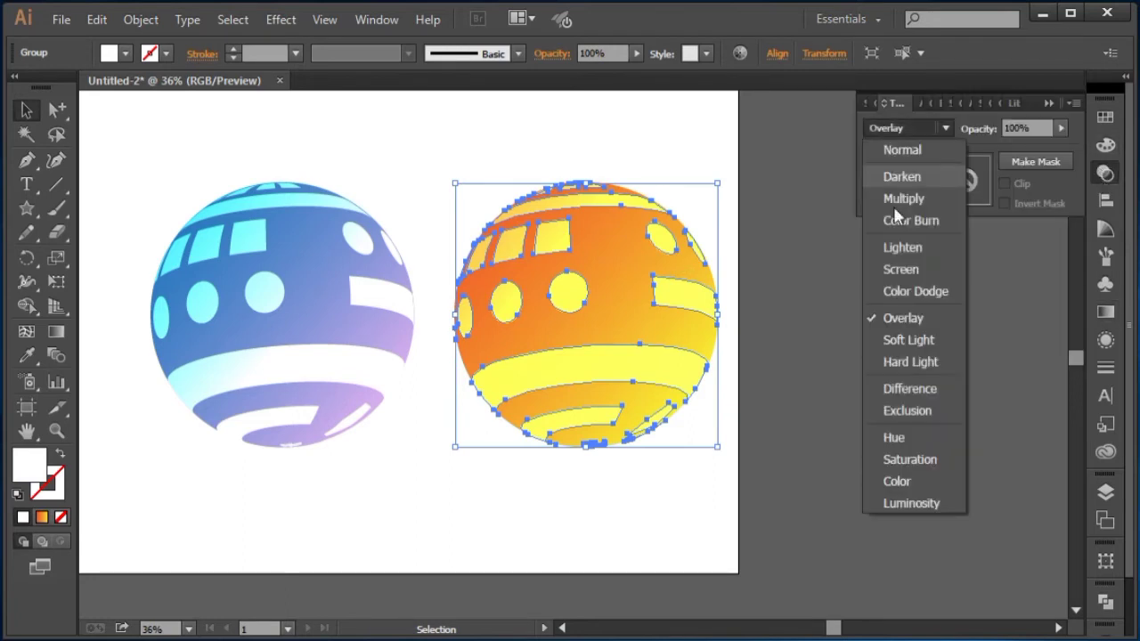
left_click(903, 318)
left_click(842, 260)
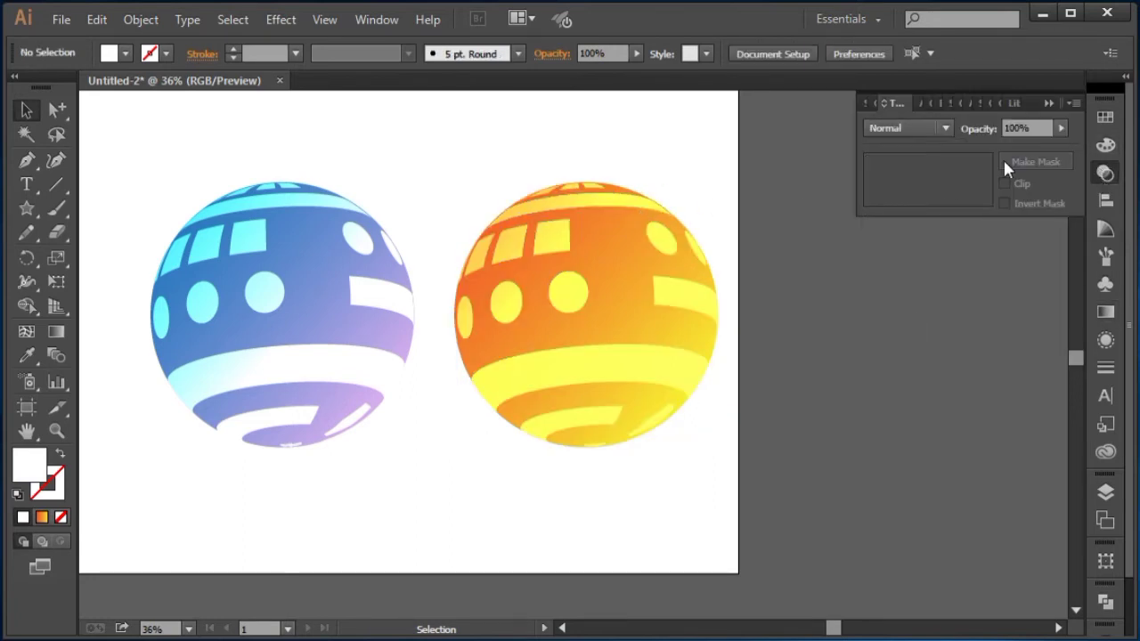
left_click(1046, 104)
Step: Compare Darken, Multiply, Color Burn, Screen, Color Dodge and Overlay blending on the duplicate's pattern group, ending with Overlay
left_click_drag(743, 214, 852, 231)
left_click(763, 230)
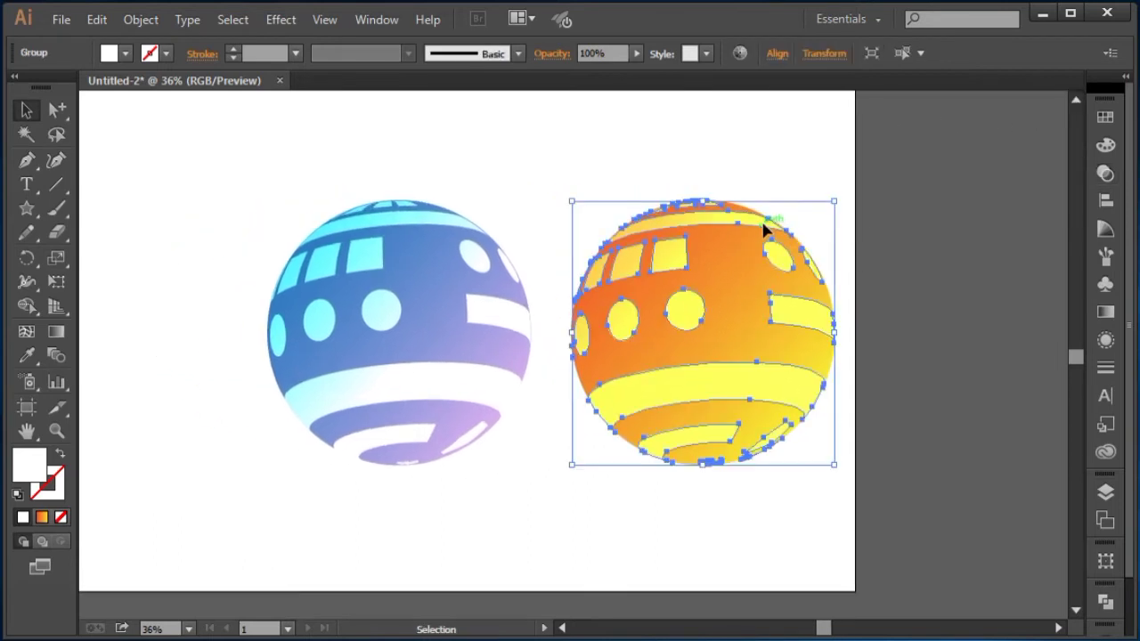
left_click(1105, 173)
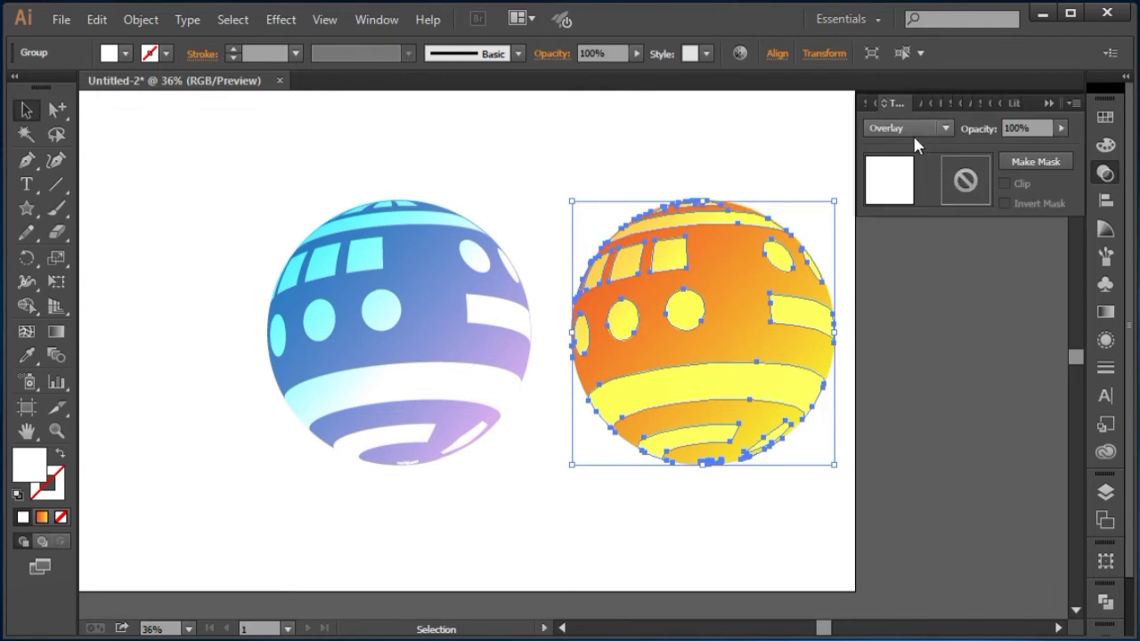
left_click(913, 131)
left_click(907, 175)
left_click(909, 127)
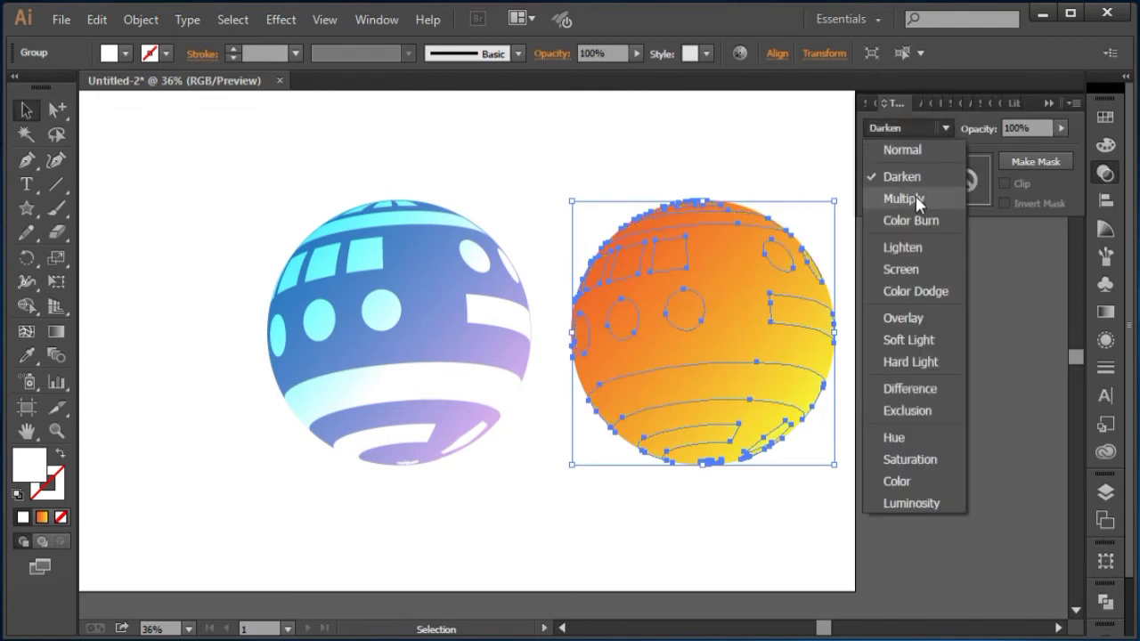
left_click(912, 197)
left_click(909, 128)
left_click(907, 220)
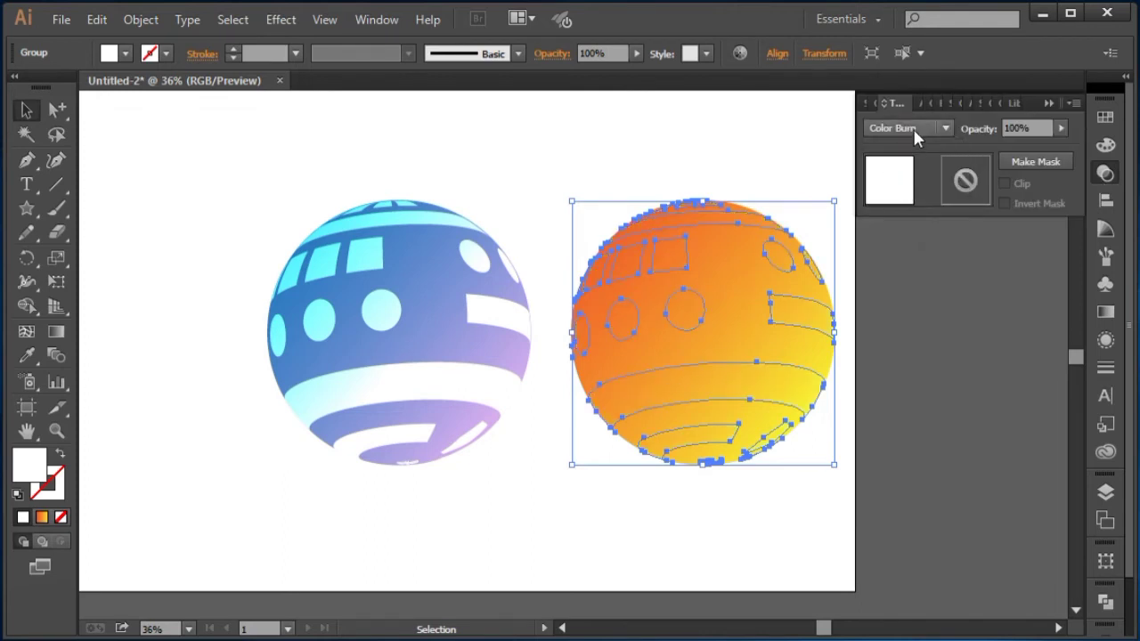
left_click(913, 129)
left_click(927, 268)
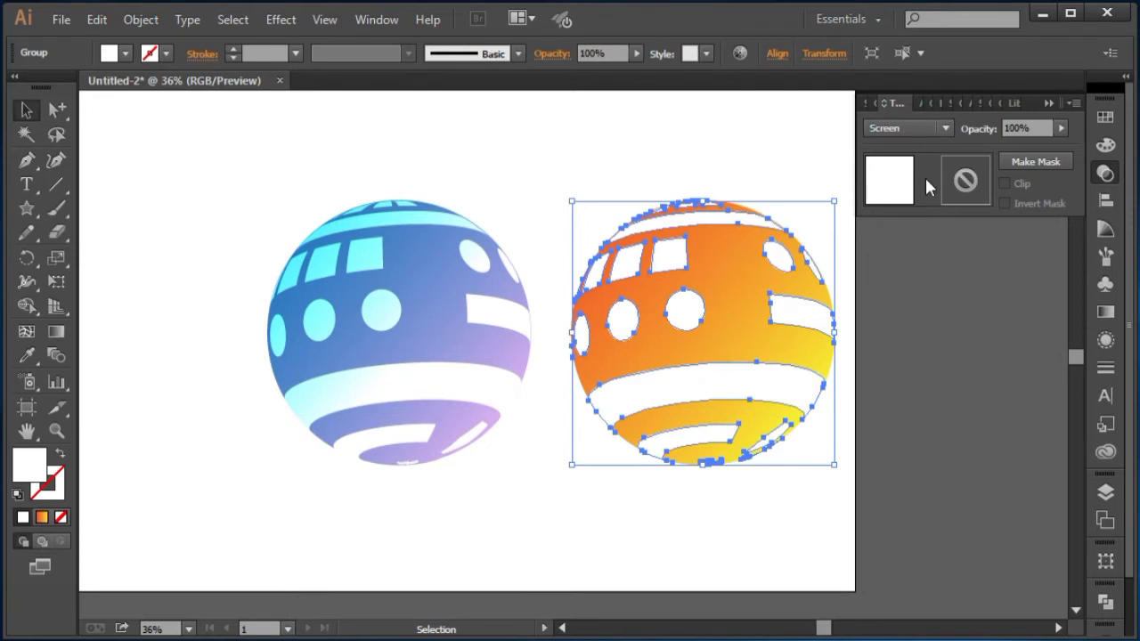
left_click(927, 127)
left_click(916, 290)
left_click(926, 128)
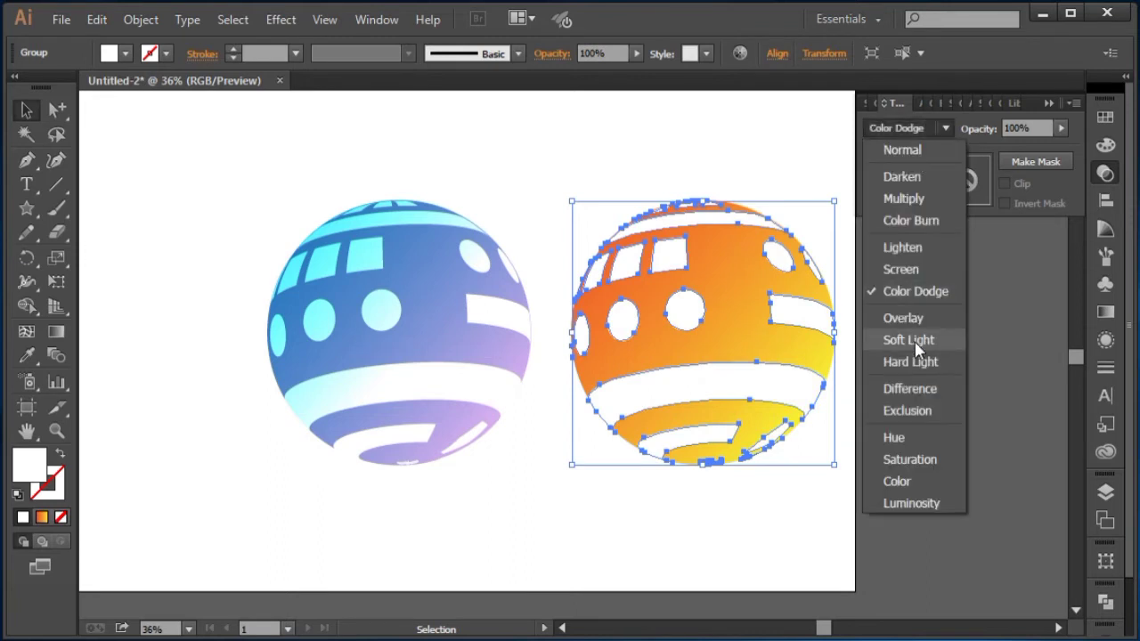
left_click(912, 309)
left_click(923, 328)
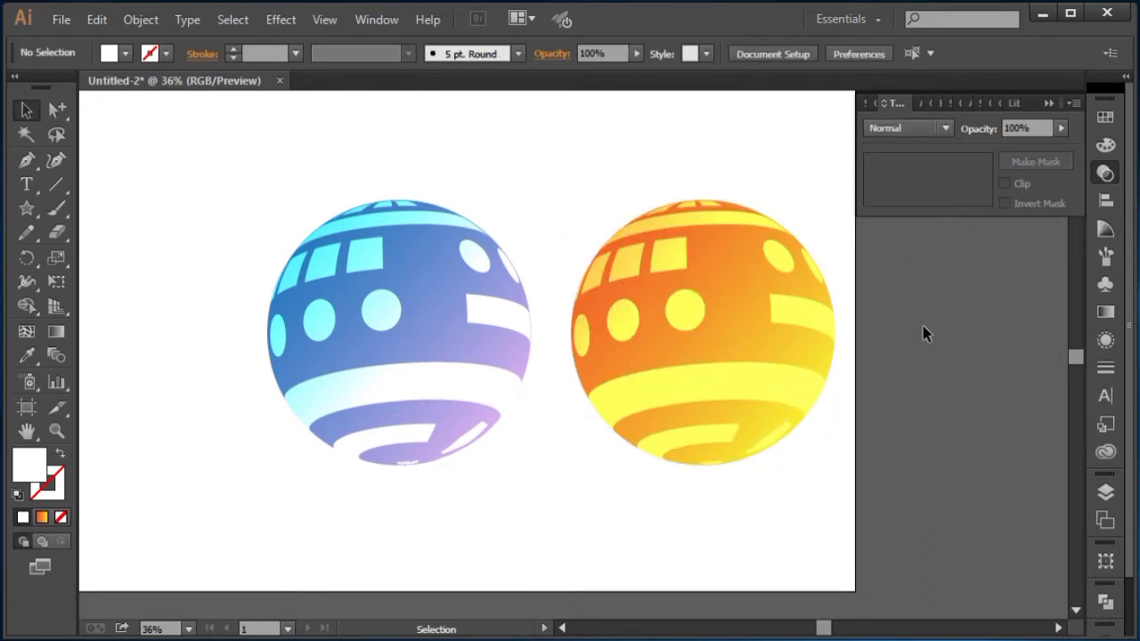
scroll(809, 348, "left", 1)
left_click(1049, 105)
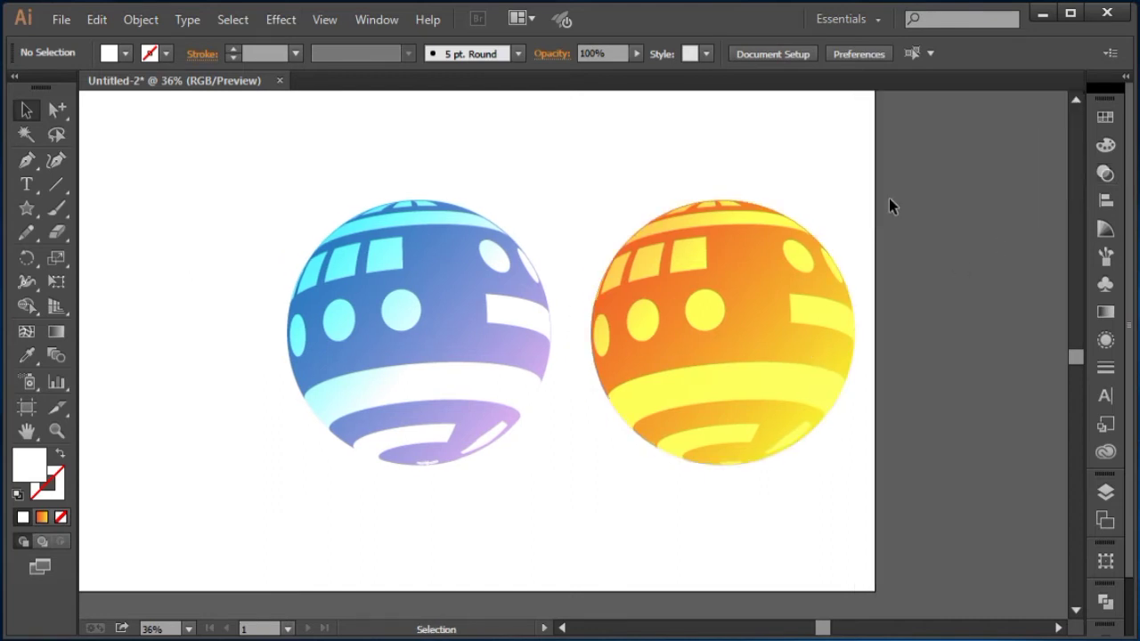
left_click_drag(707, 187, 788, 196)
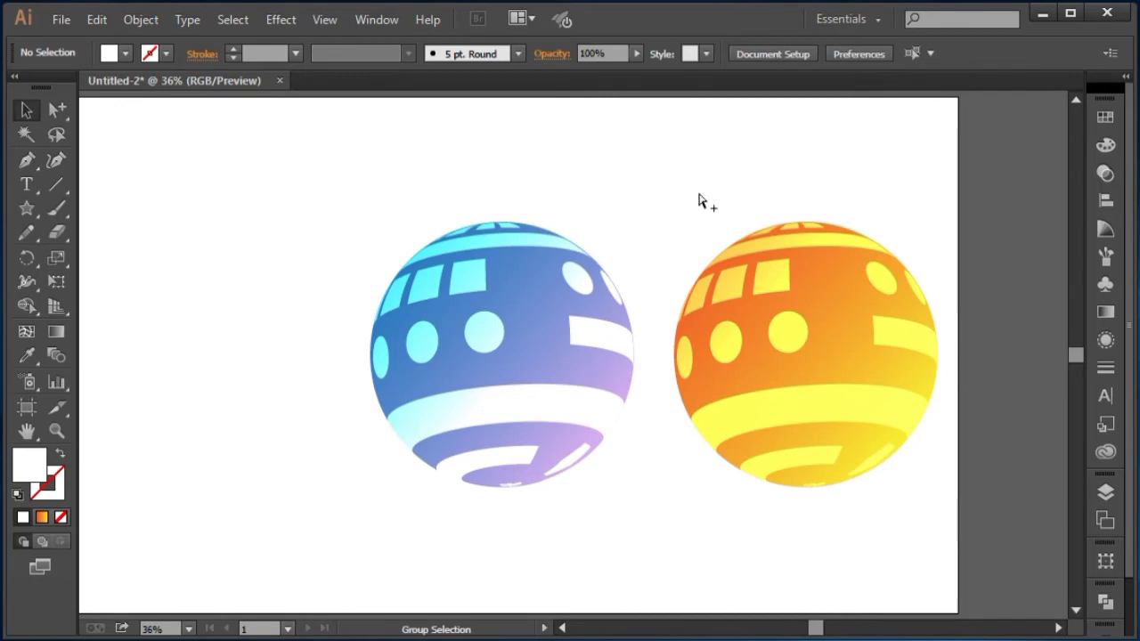
Step: Draw a rectangle covering the whole artboard and send it behind both balls
scroll(698, 199, "left", 4)
left_click_drag(333, 186, 947, 486)
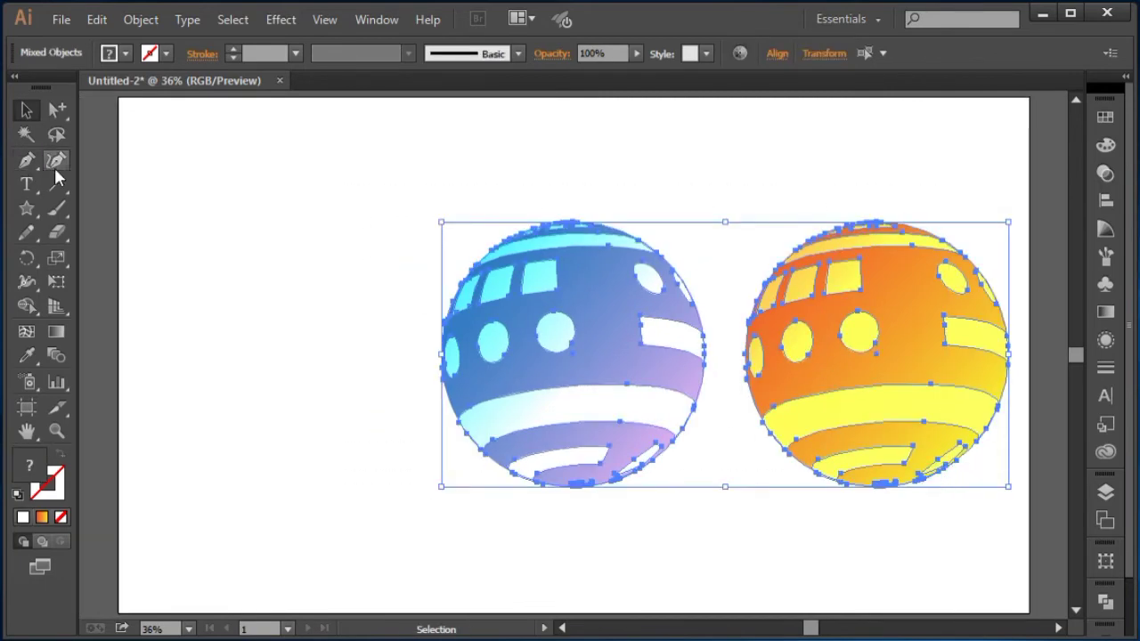
left_click(34, 211)
left_click_drag(34, 210, 92, 209)
left_click_drag(118, 97, 1031, 378)
key("space")
left_click_drag(674, 258, 674, 471)
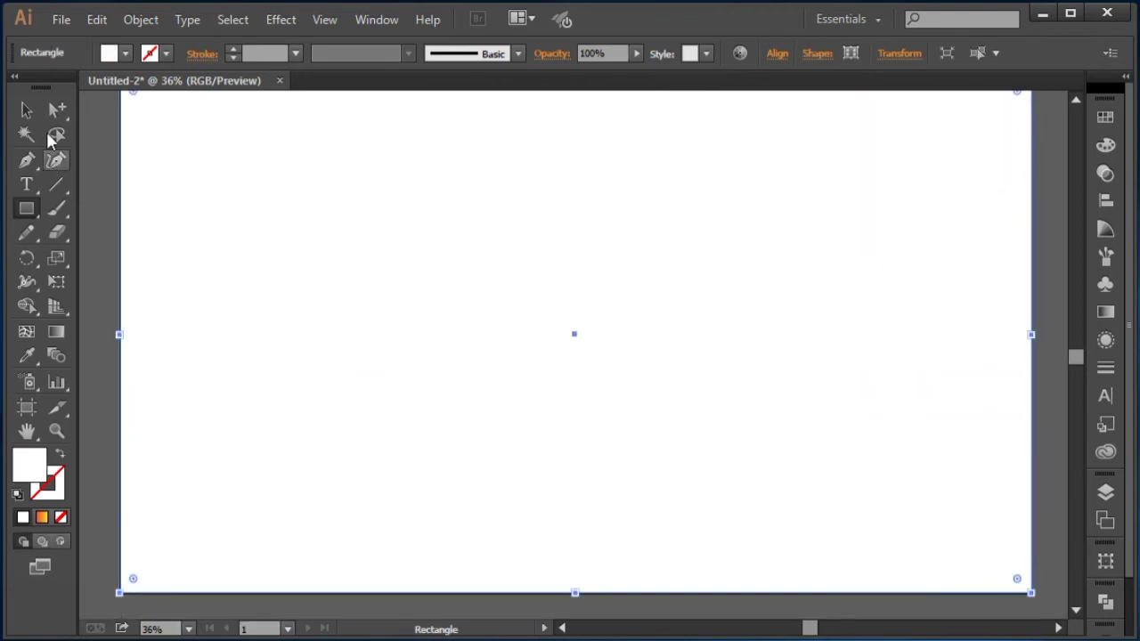
left_click(28, 109)
right_click(174, 128)
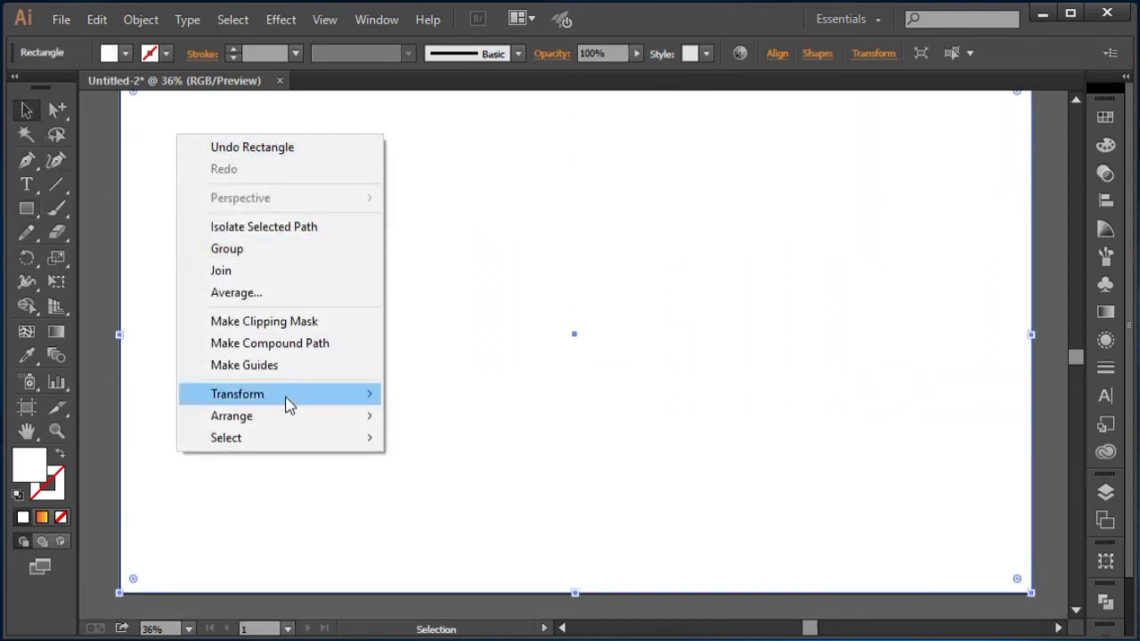
mouse_move(318, 416)
left_click(445, 482)
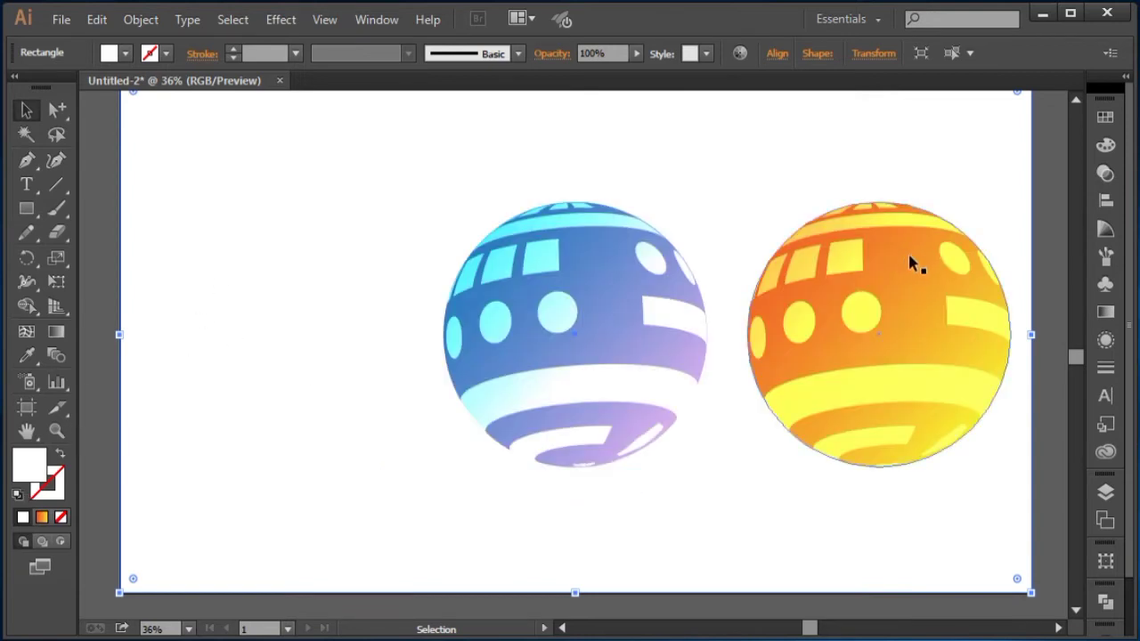
Step: Fill the background rectangle with black
left_click(1105, 117)
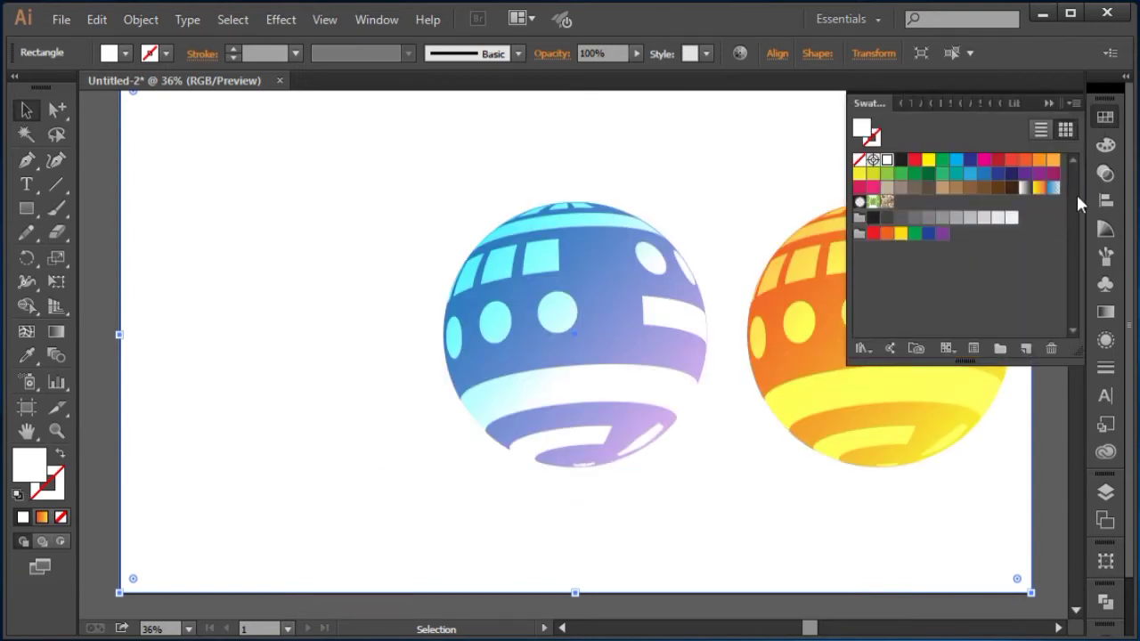
left_click(1105, 144)
left_click(872, 233)
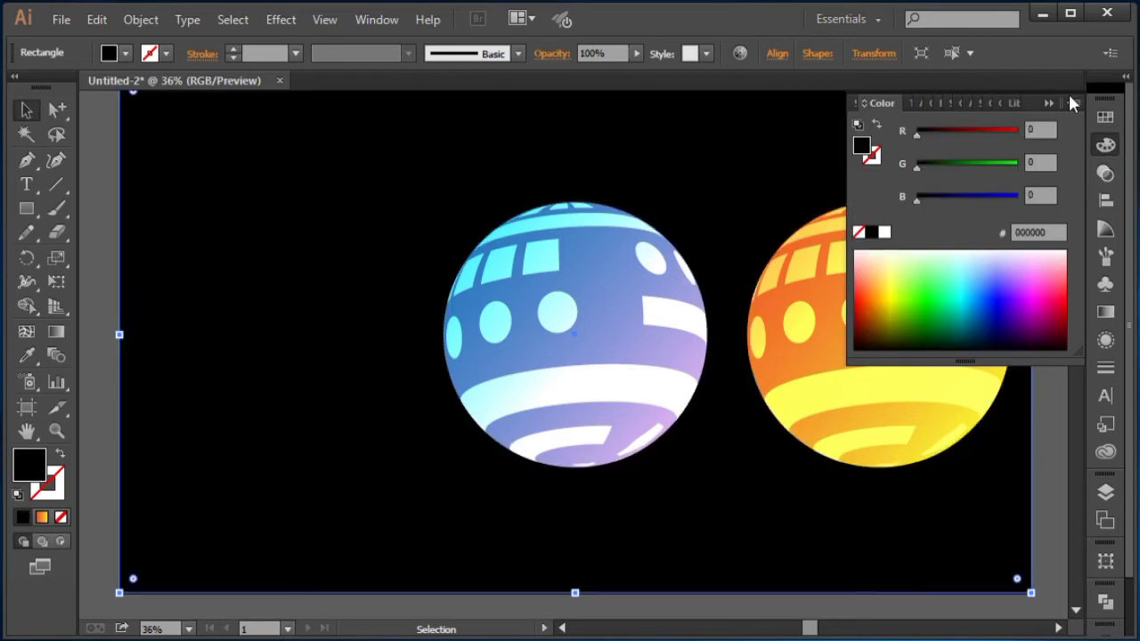
left_click(1051, 103)
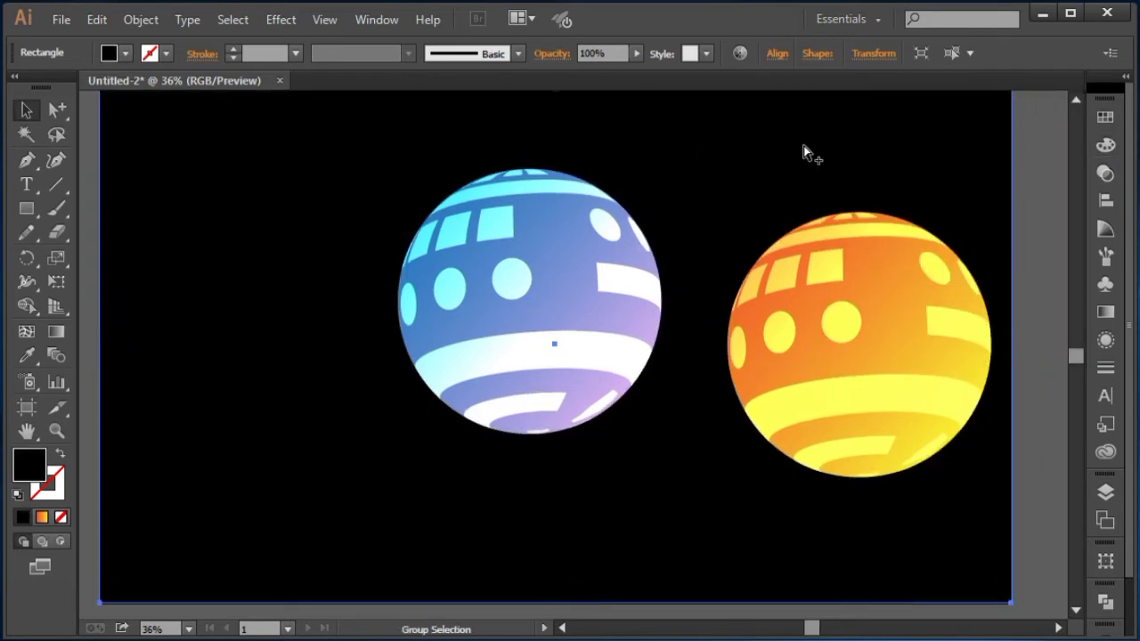
Step: Lock the black background and group all parts of the orange ball
key("ctrl+2")
left_click_drag(747, 153, 980, 506)
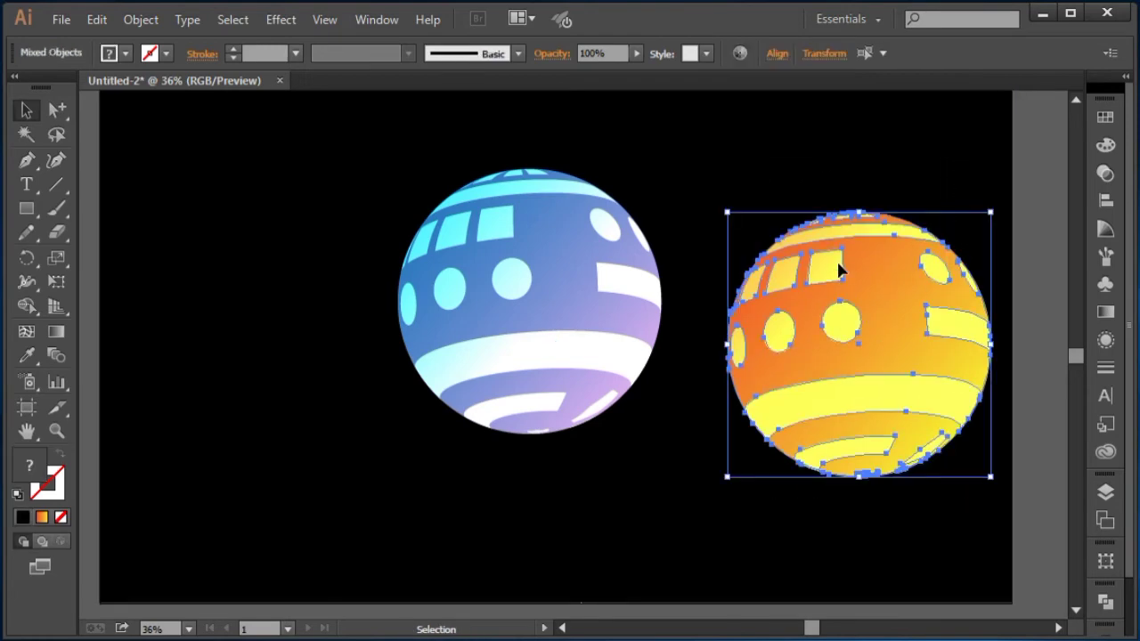
right_click(838, 260)
left_click(891, 353)
Step: Move the orange ball to the left and shrink the blue ball to about half size on the right
left_click_drag(741, 298, 299, 313)
left_click_drag(539, 311, 769, 294)
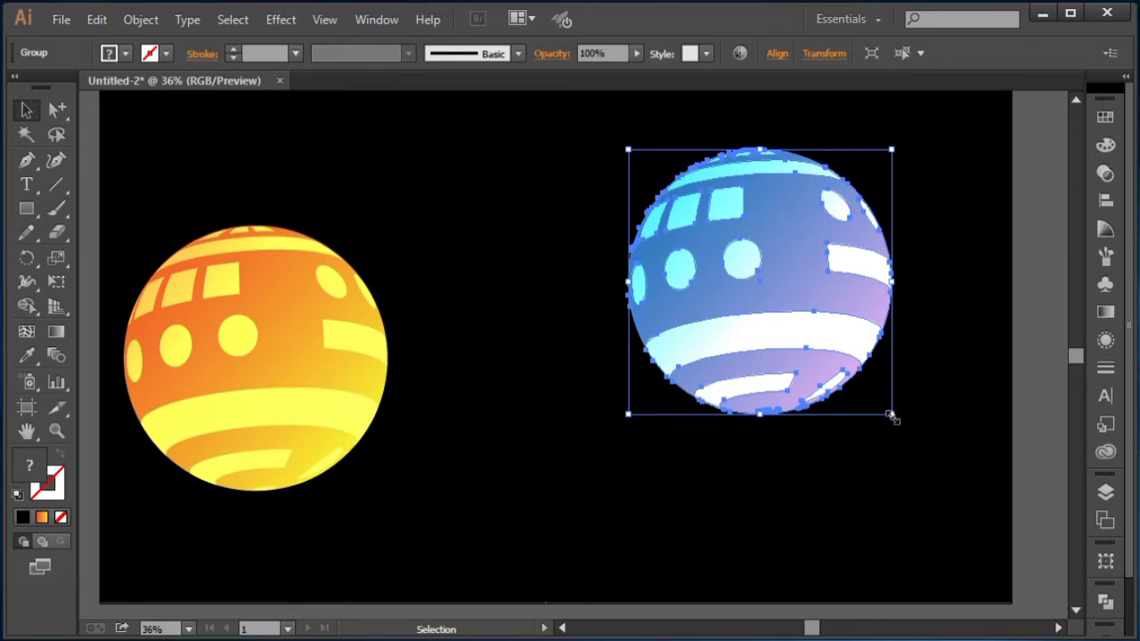
left_click_drag(890, 415, 797, 339)
left_click_drag(259, 343, 435, 356)
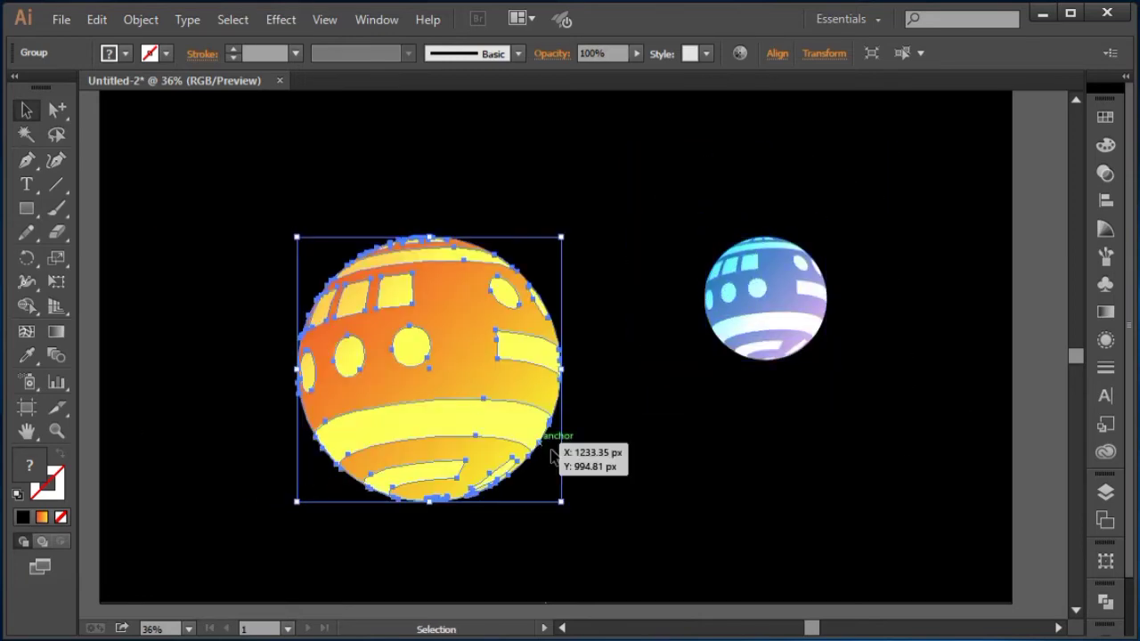
left_click(509, 501)
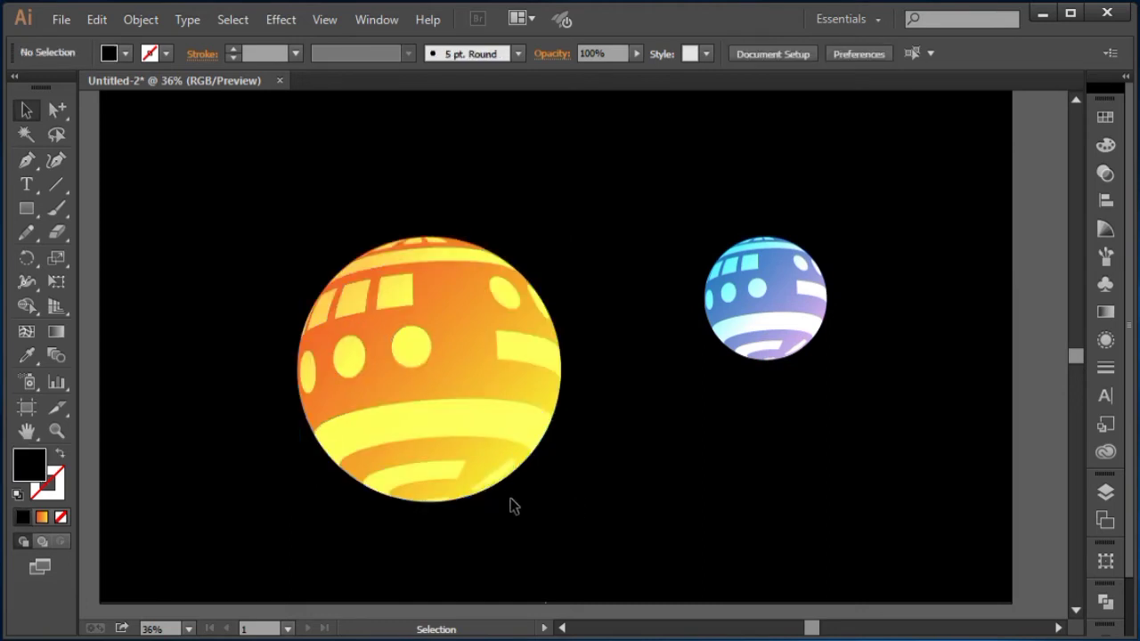
Step: Rotate the orange ball slightly counterclockwise, about 13 degrees
left_click(526, 485)
left_click_drag(564, 508, 587, 469)
left_click_drag(426, 406, 412, 404)
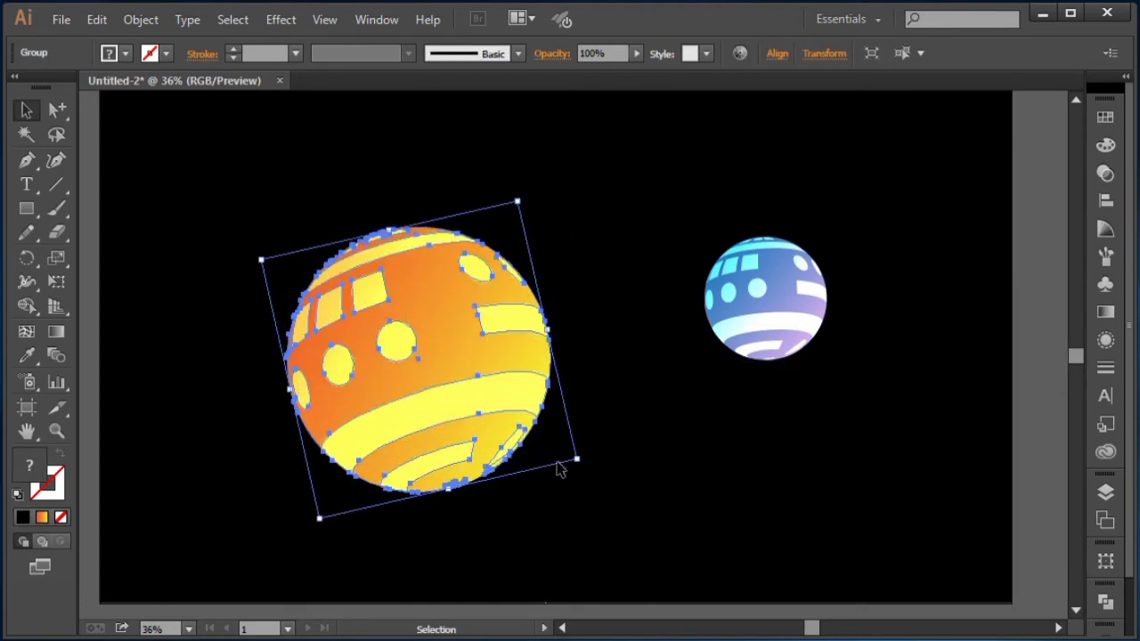
left_click(621, 459)
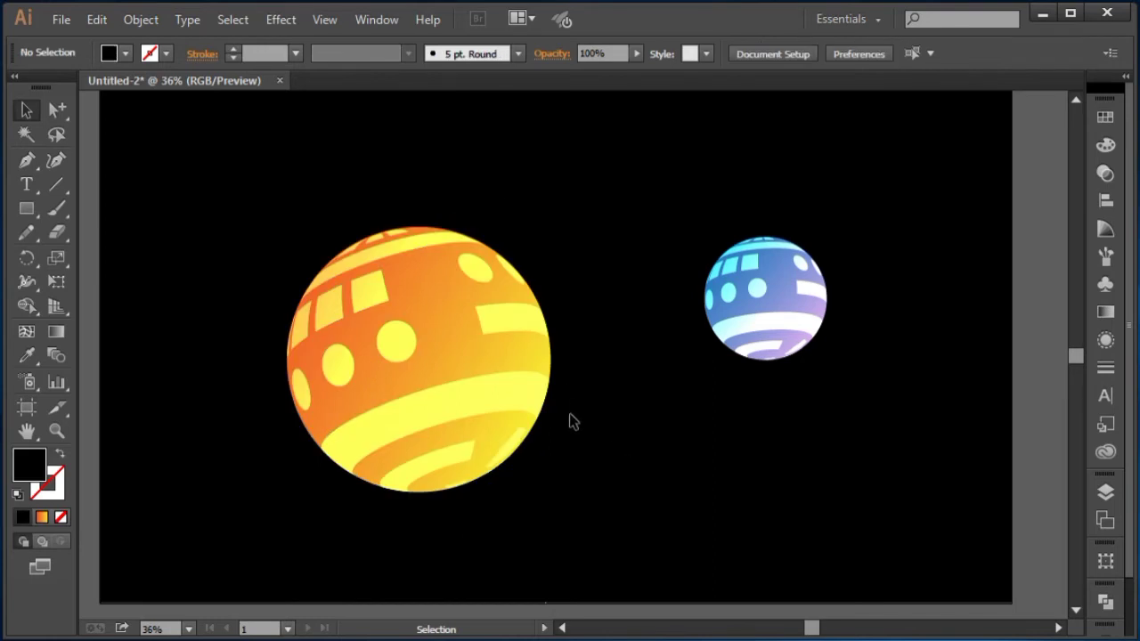
Step: Ungroup the orange ball
left_click(496, 349)
right_click(357, 301)
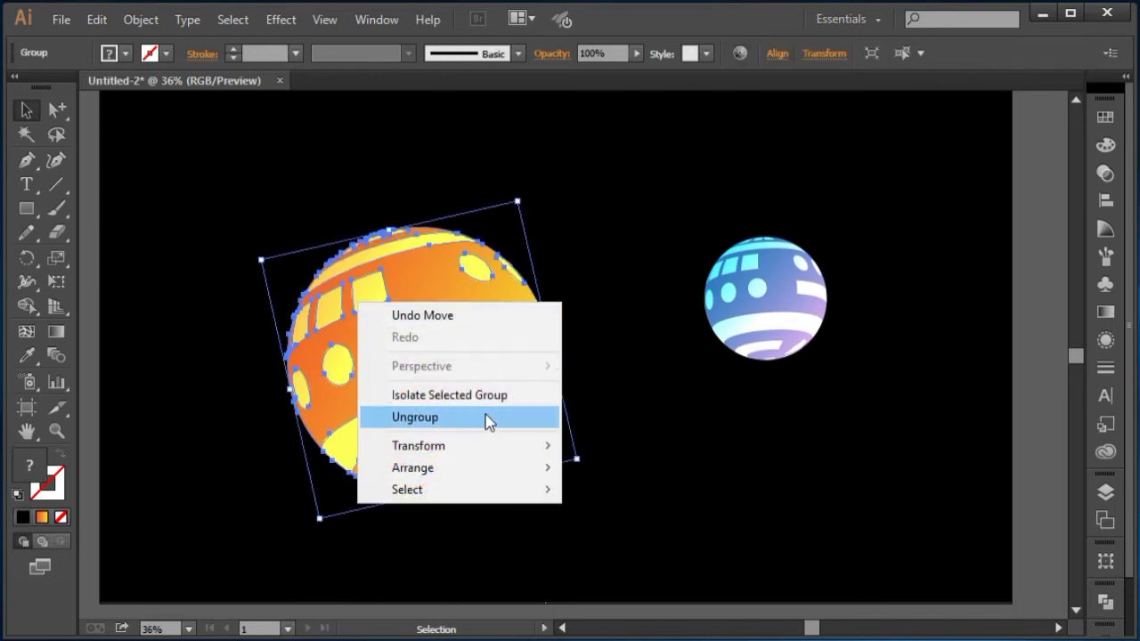
left_click(485, 417)
left_click(636, 438)
Step: Redraw the orange circle's gradient diagonally from its upper left to lower right with the Gradient tool
left_click(435, 331)
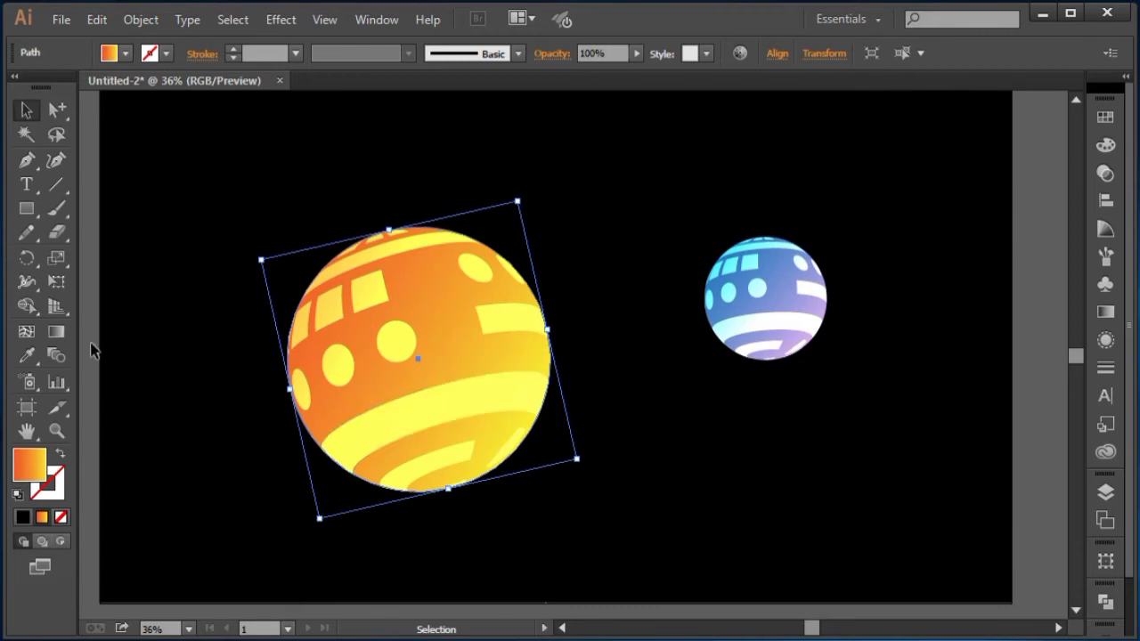
left_click(59, 330)
mouse_move(316, 256)
left_mouse_down()
mouse_move(534, 473)
mouse_move(522, 466)
left_mouse_up()
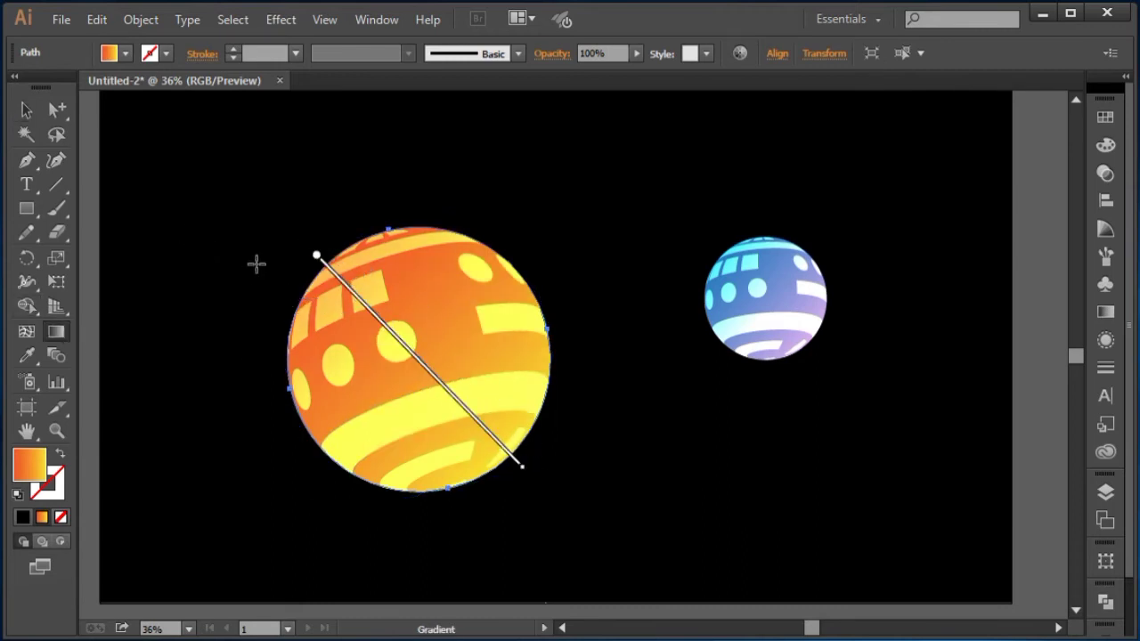
mouse_move(270, 244)
left_mouse_down()
mouse_move(481, 443)
mouse_move(603, 519)
mouse_move(609, 506)
left_mouse_up()
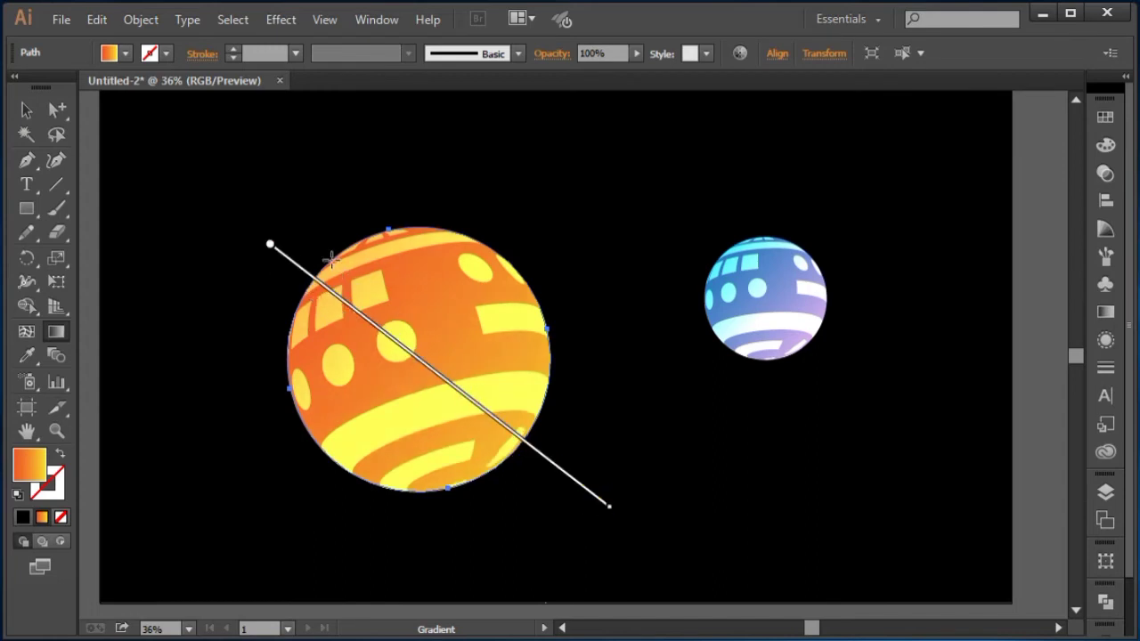
left_click_drag(332, 260, 531, 454)
mouse_move(239, 254)
left_mouse_down()
mouse_move(532, 463)
mouse_move(413, 421)
left_mouse_up()
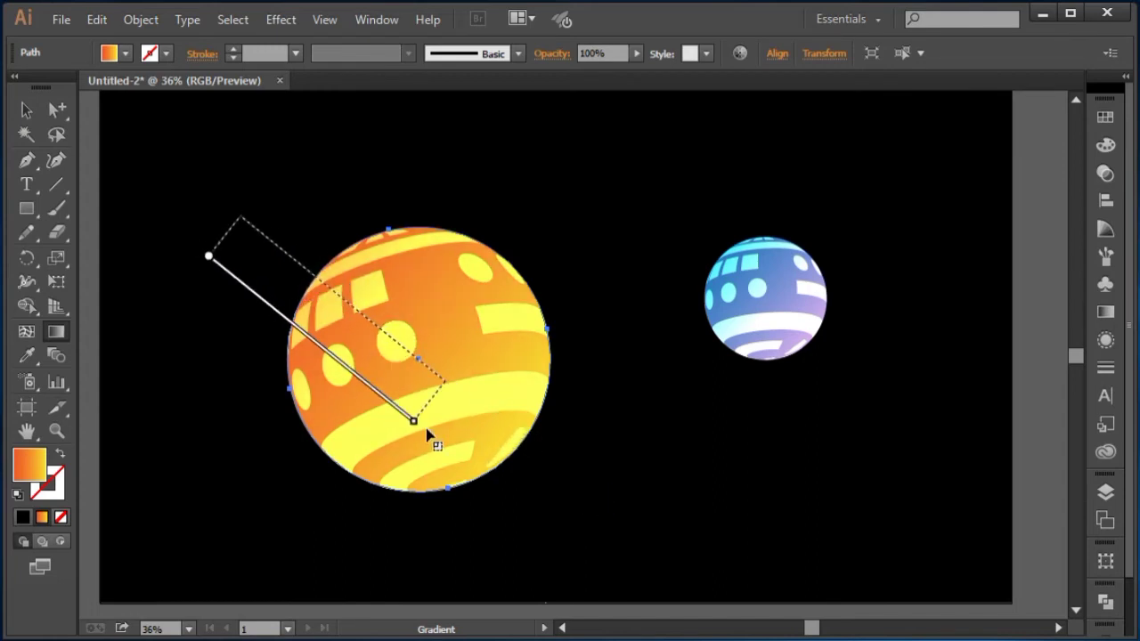
left_click_drag(273, 280, 402, 410)
left_click_drag(300, 252, 588, 514)
left_click(29, 112)
left_click(339, 179)
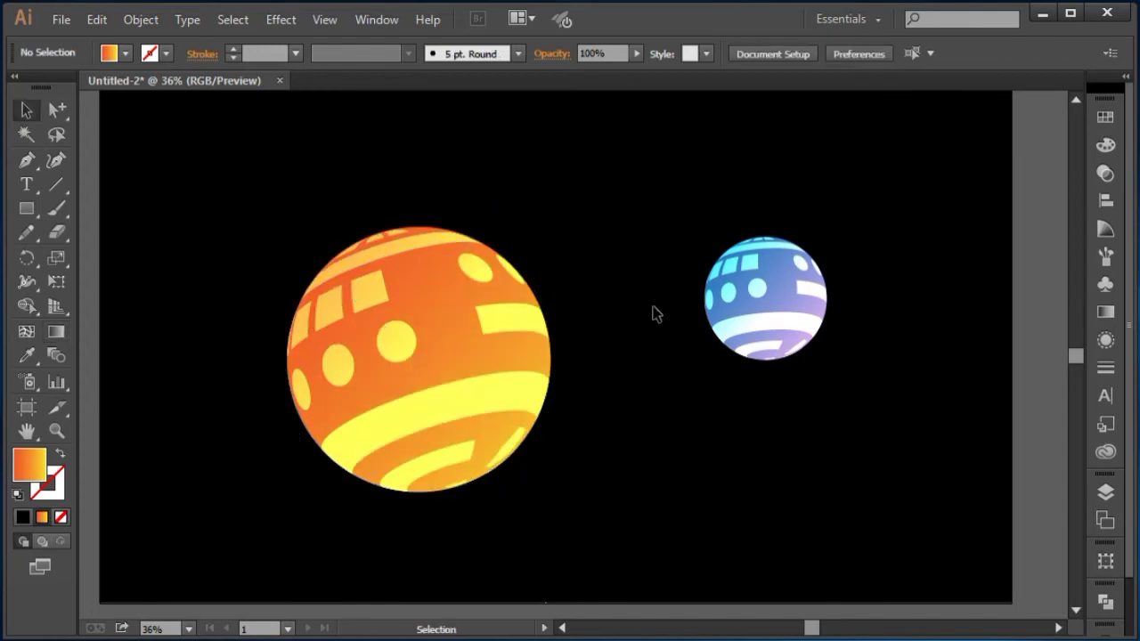
Step: Draw a circle below the orange ball with the Ellipse tool
left_click(753, 294)
left_click(638, 234)
left_click_drag(648, 250, 629, 235)
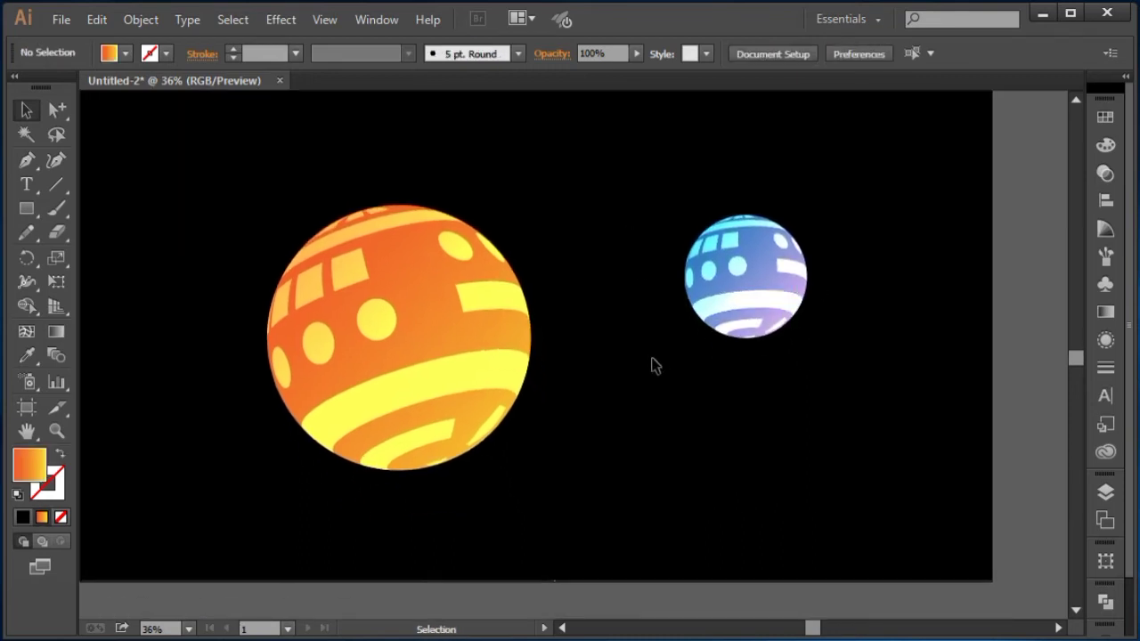
left_click(28, 210)
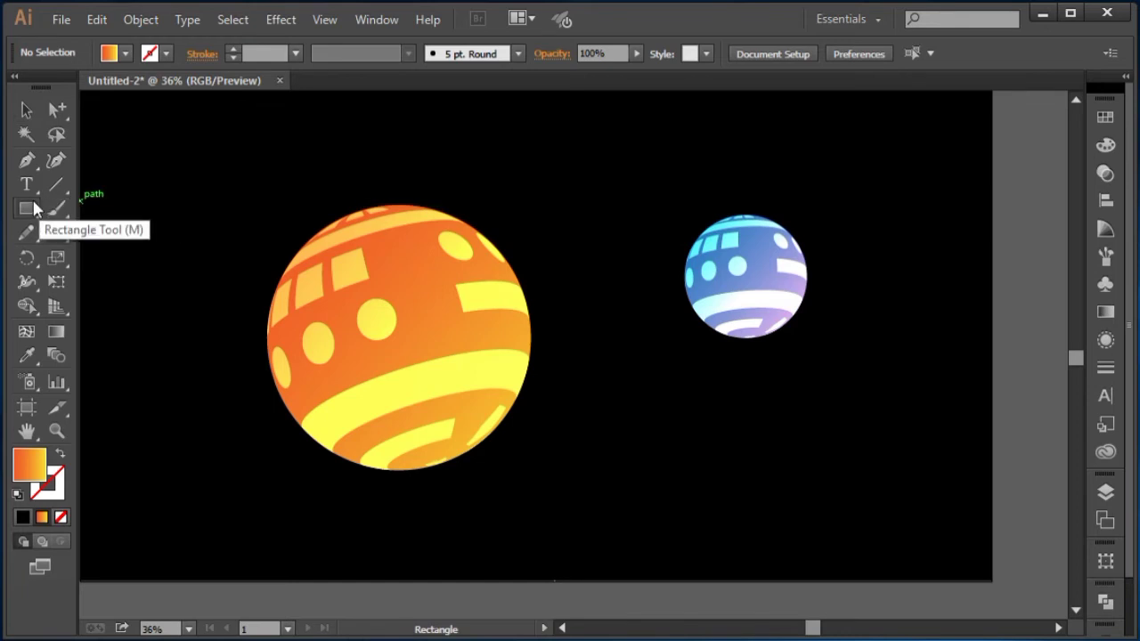
left_click_drag(32, 208, 105, 257)
left_click_drag(389, 499, 517, 502)
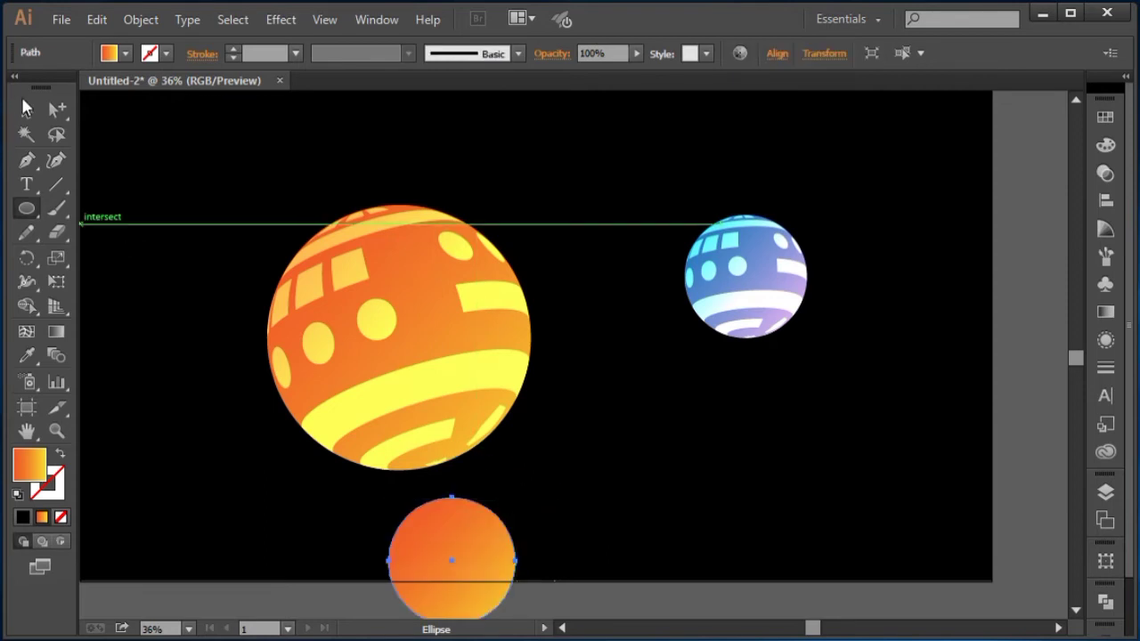
Step: Move the new circle up so it overlaps the bottom of the orange ball
left_click(26, 108)
left_click_drag(452, 560, 421, 471)
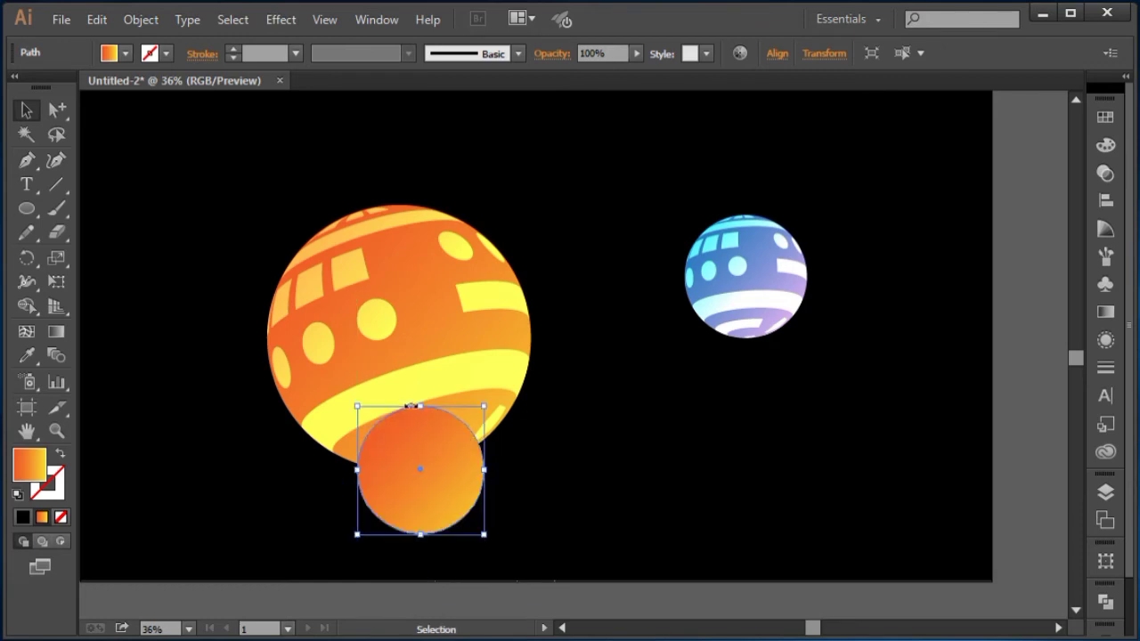
right_click(427, 426)
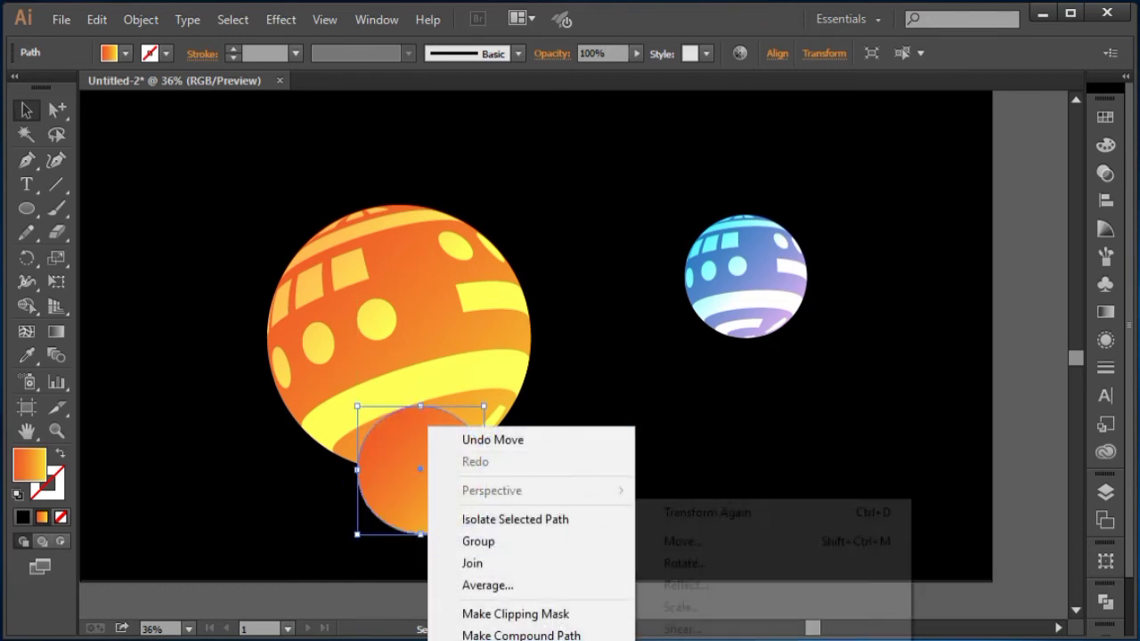
key("Escape")
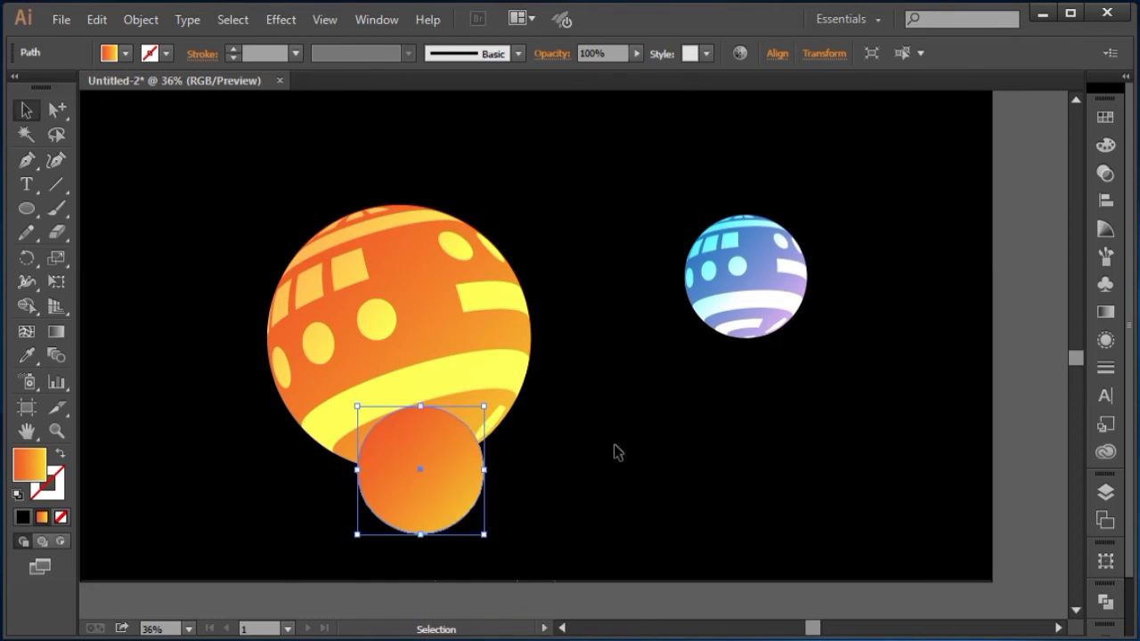
Step: Move the circle onto the ball and bring the orange ball's pattern in front of it
left_click_drag(444, 472, 313, 250)
left_click(431, 230)
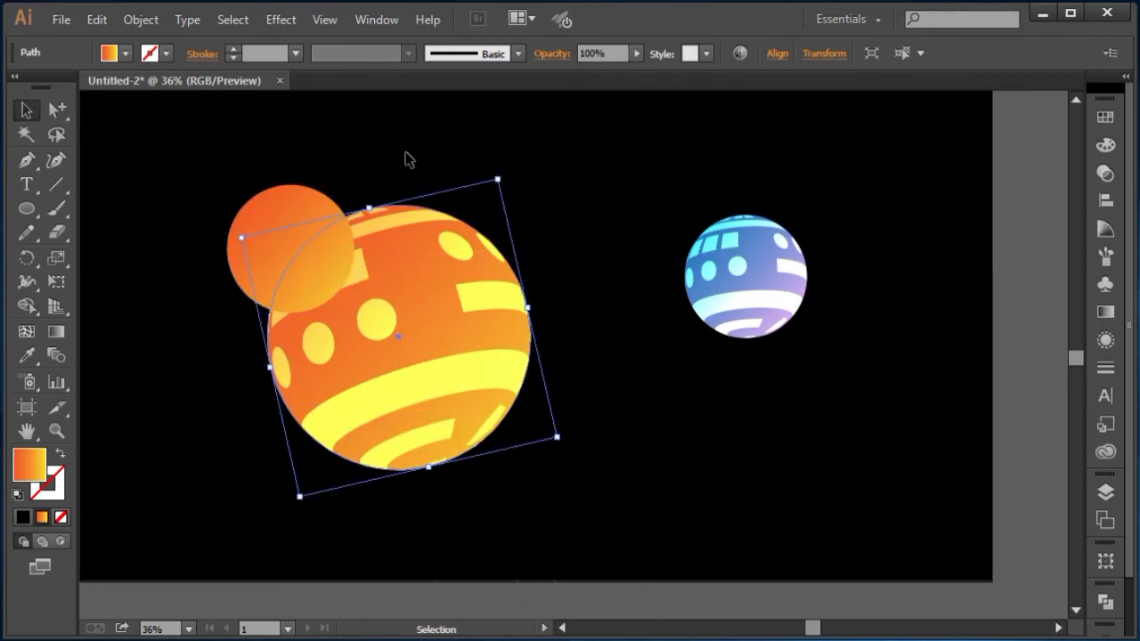
left_click_drag(405, 153, 435, 230)
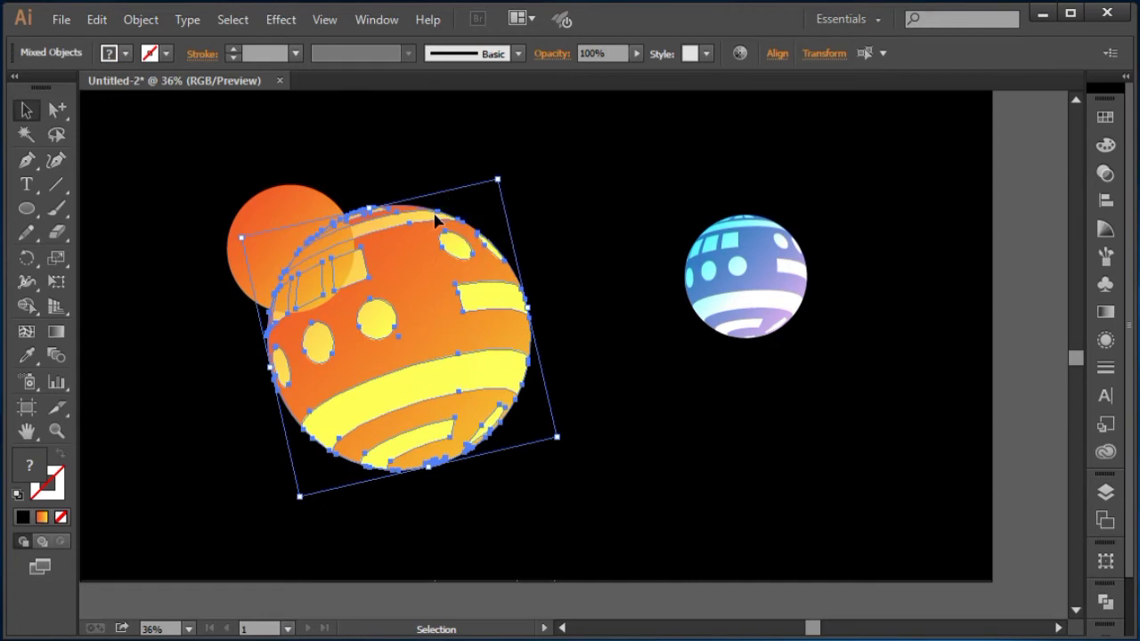
right_click(434, 215)
mouse_move(526, 383)
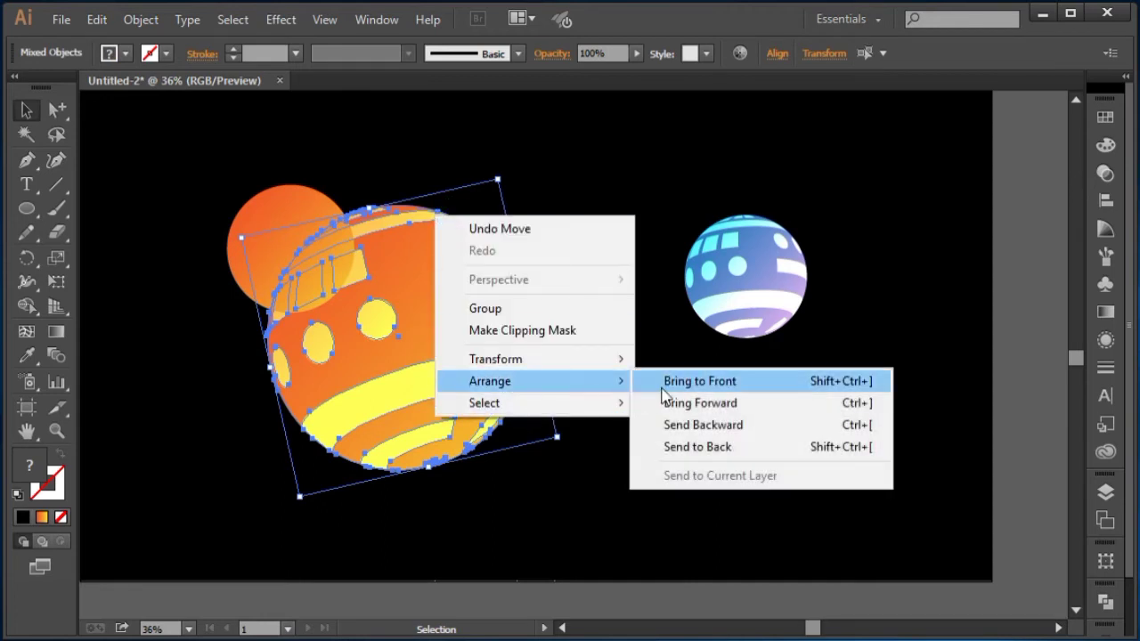
left_click(663, 395)
left_click(648, 366)
Step: Move the circle to the ball's base and squash it into a thin flat shadow ellipse
left_click_drag(224, 216, 301, 341)
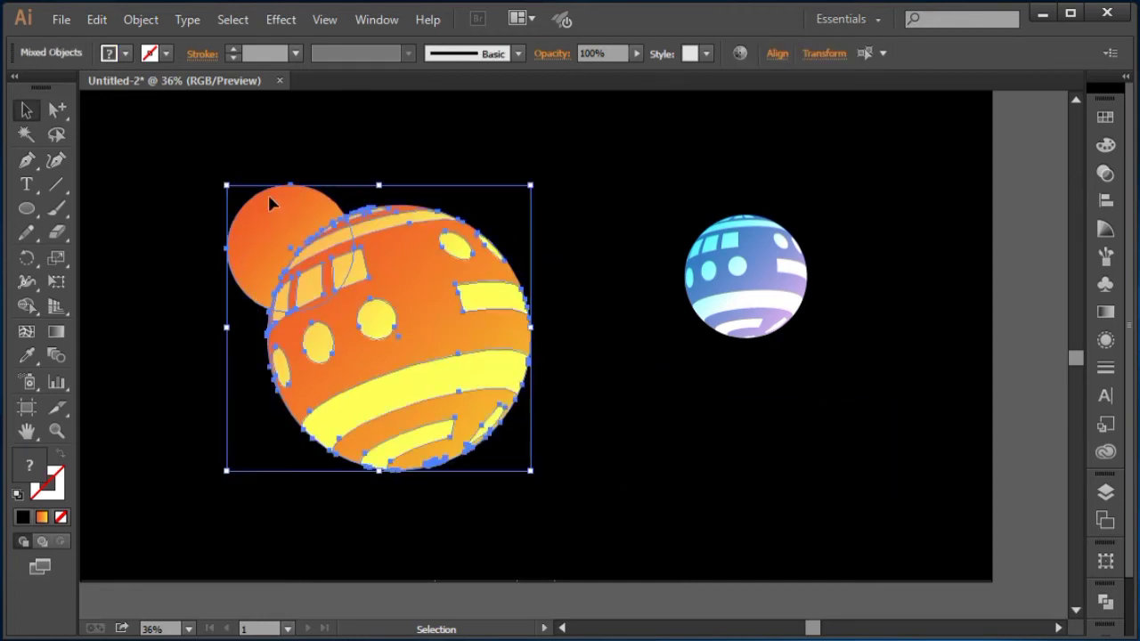
left_click(270, 178)
left_click_drag(264, 268, 377, 434)
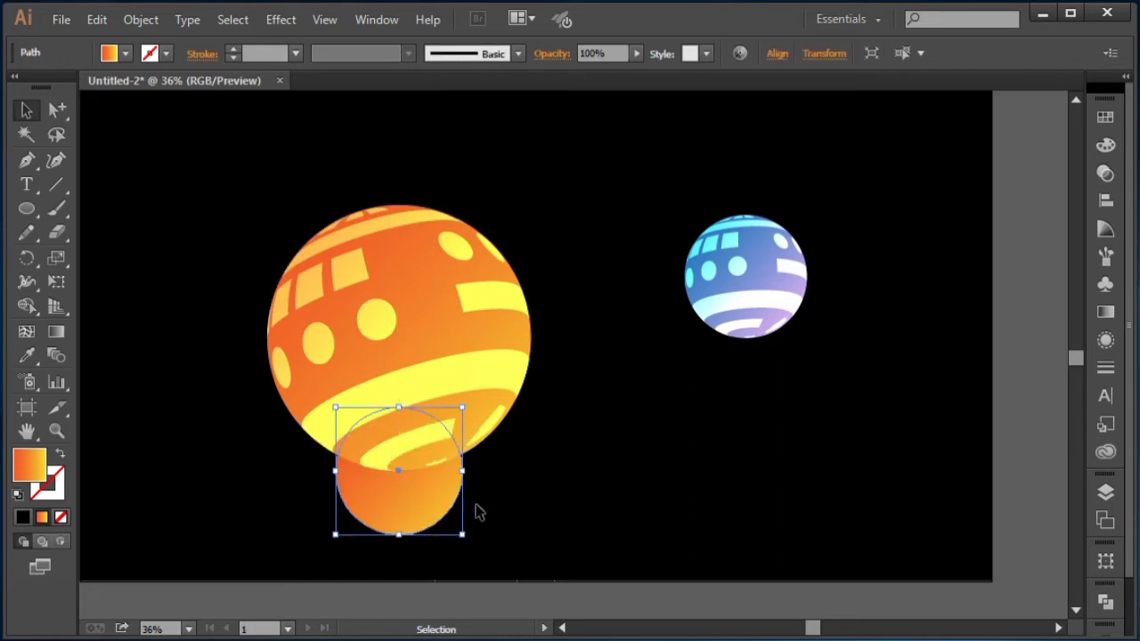
left_click_drag(403, 533, 397, 478)
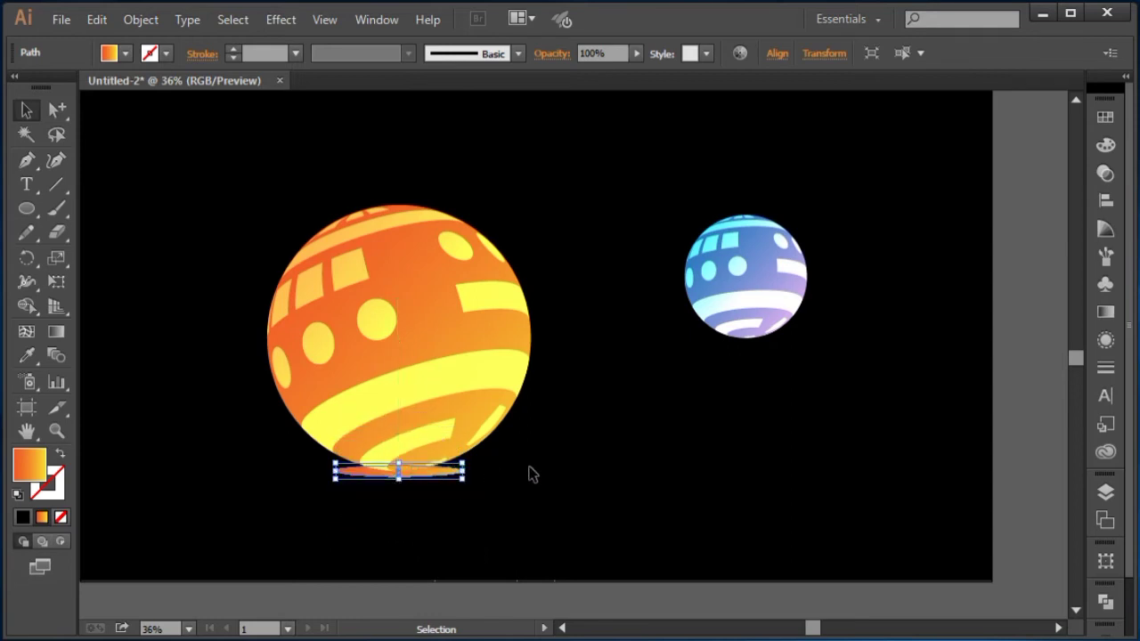
Step: Nudge the flat ellipse down slightly beneath the ball
key("Down")
key("Down")
key("Down")
key("Down")
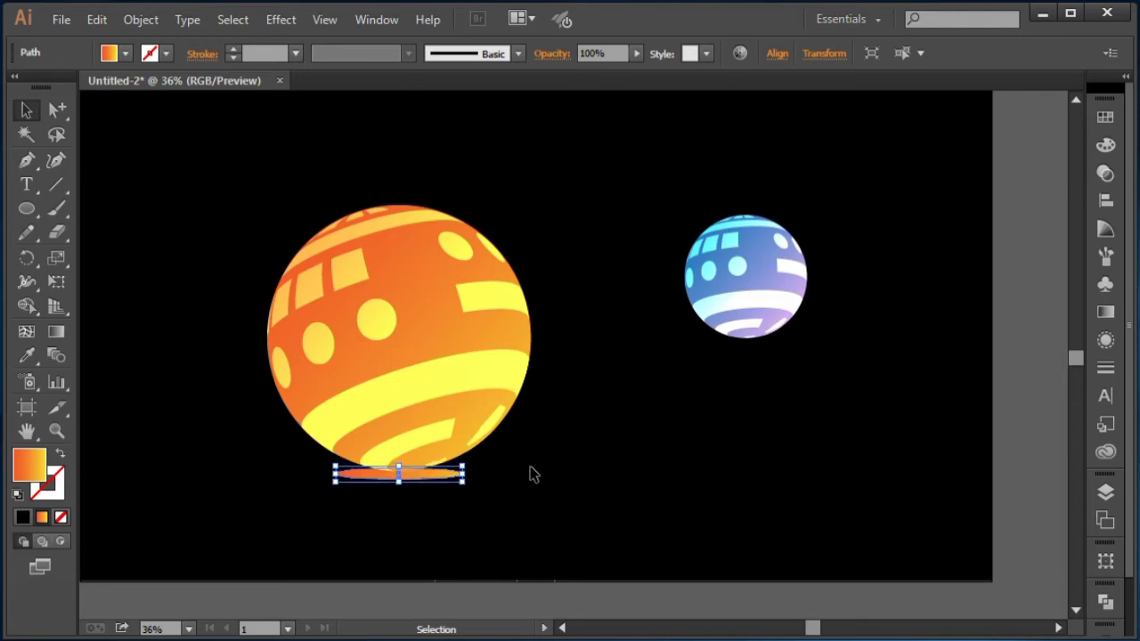
key("Down")
key("Down")
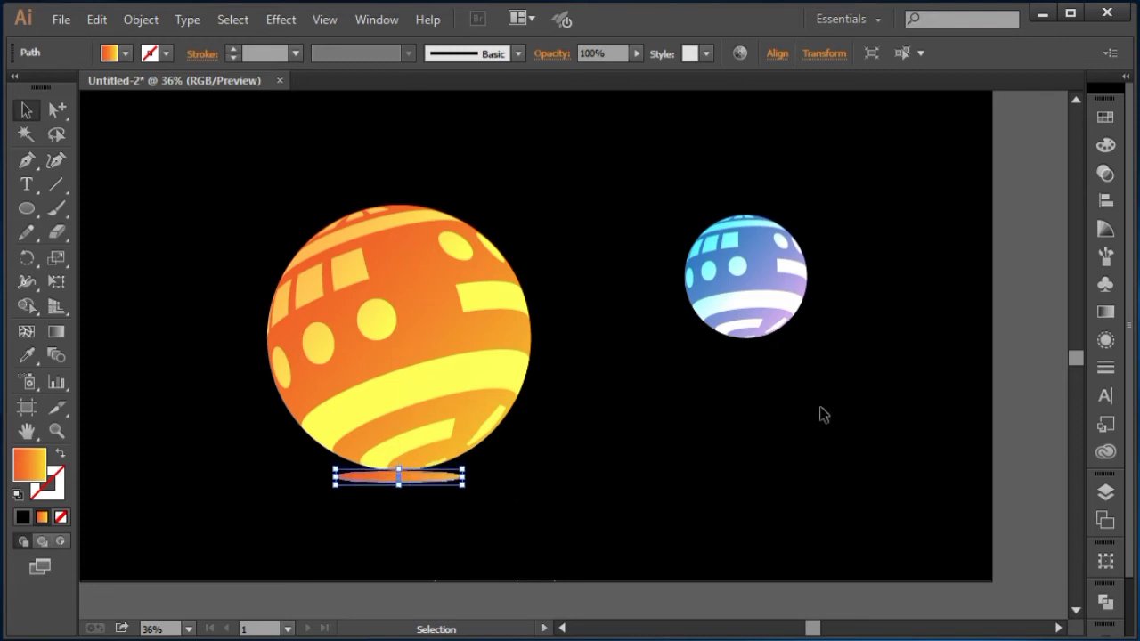
Step: Shift the flat ellipse's gradient midpoint to 57.14%
left_click(1106, 311)
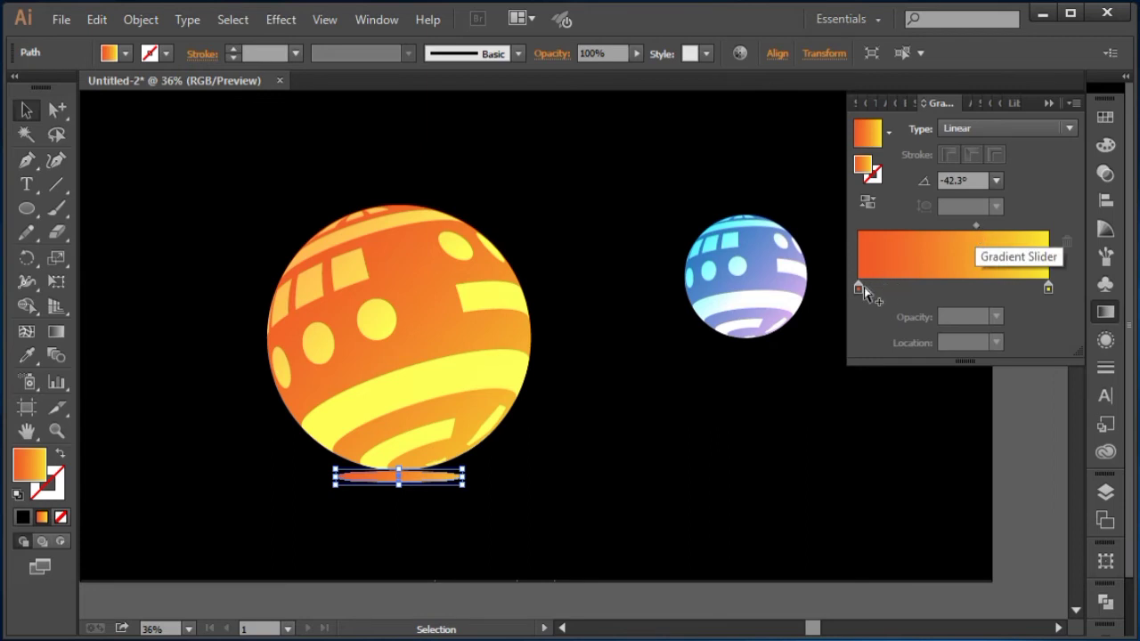
left_click_drag(977, 226, 971, 235)
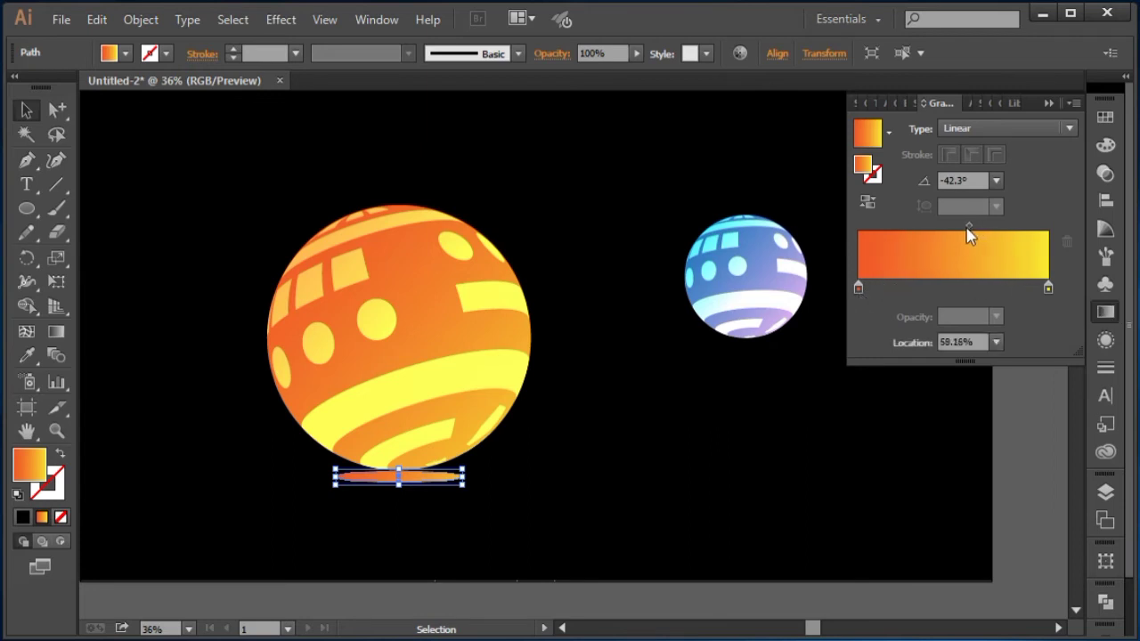
Step: Set the ellipse's left gradient stop opacity to 20%
double_click(858, 288)
left_click(905, 328)
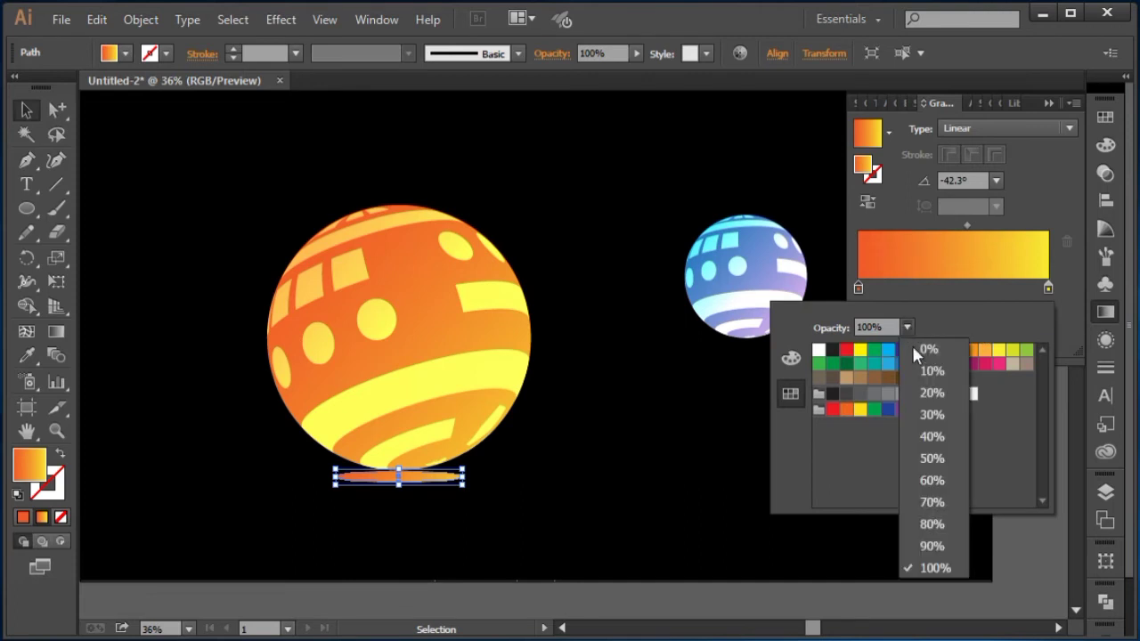
left_click(929, 457)
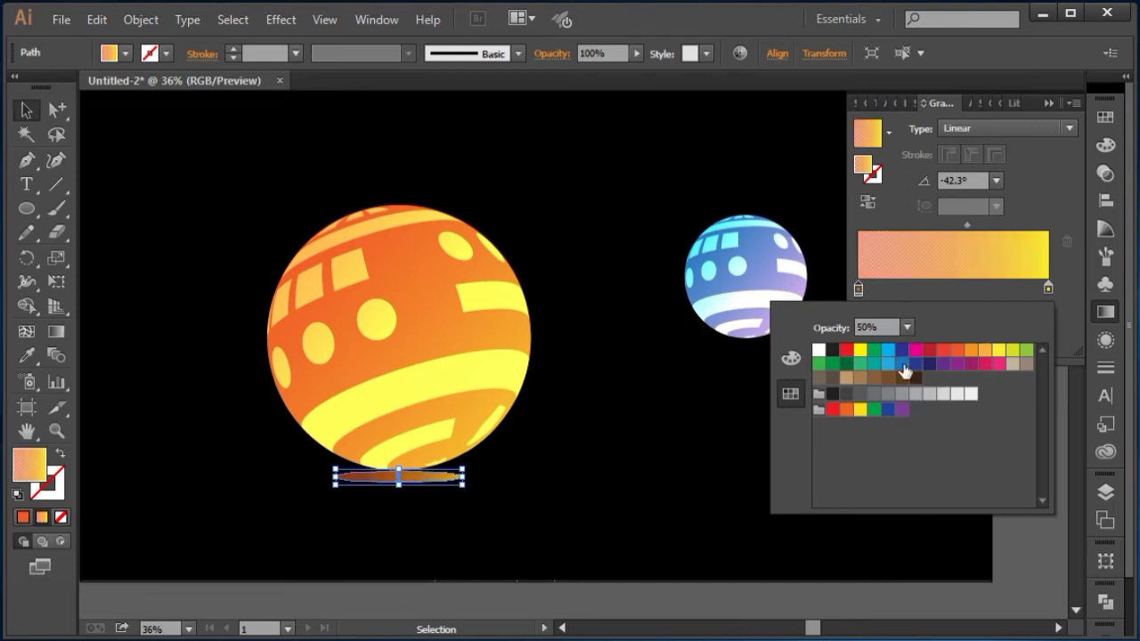
left_click(907, 325)
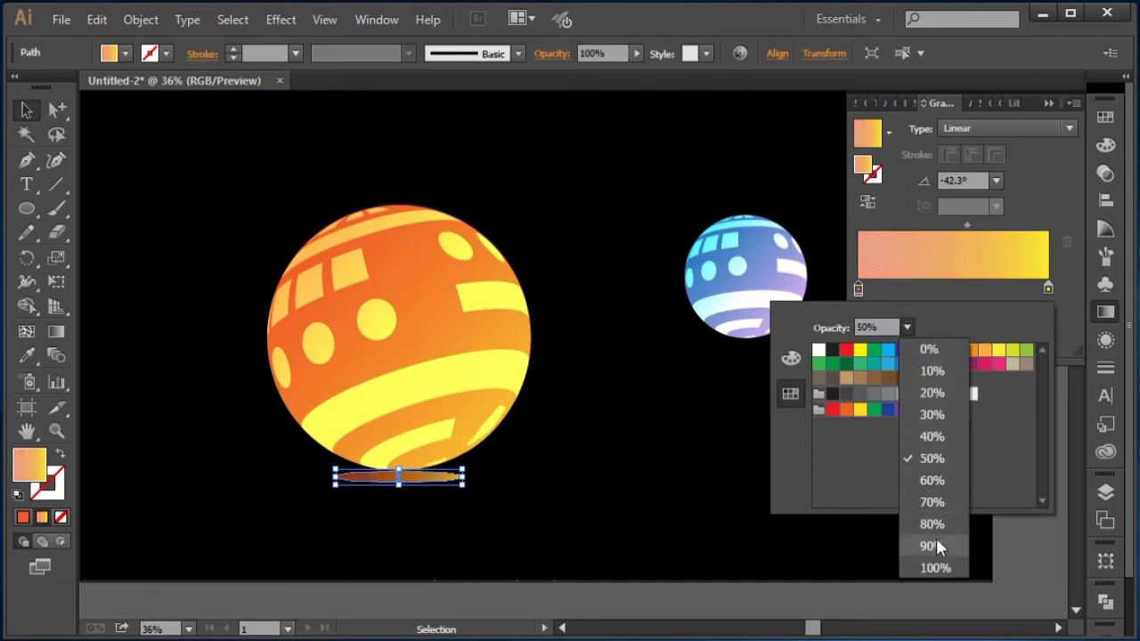
left_click(932, 392)
left_click(684, 380)
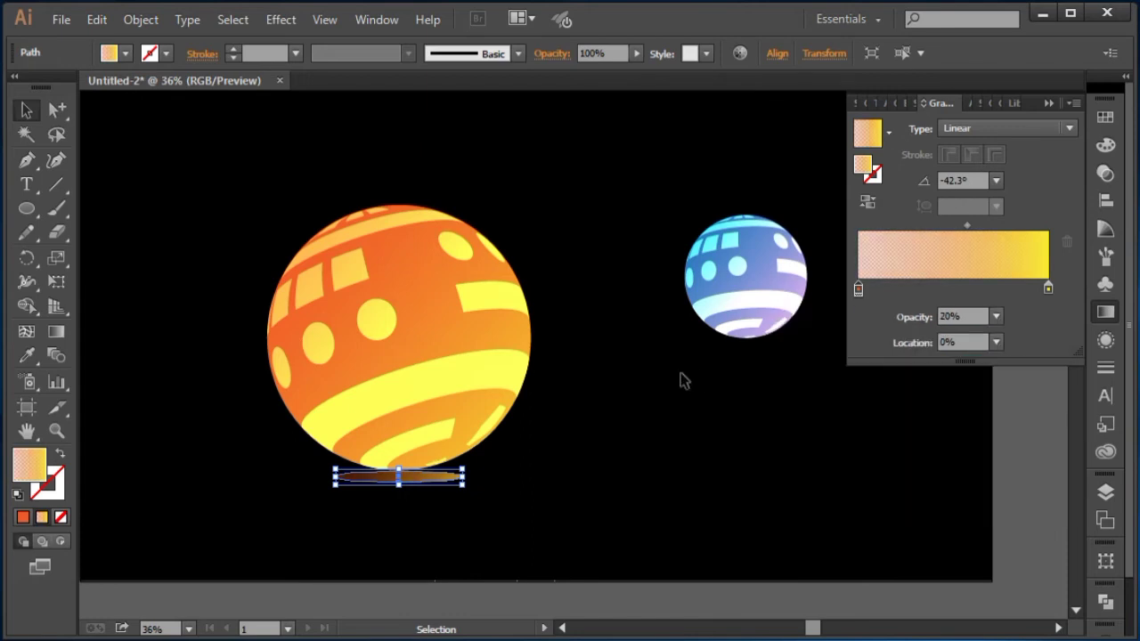
Step: Change the ellipse's gradient type to Radial and reverse the gradient
left_click(958, 129)
left_click(970, 176)
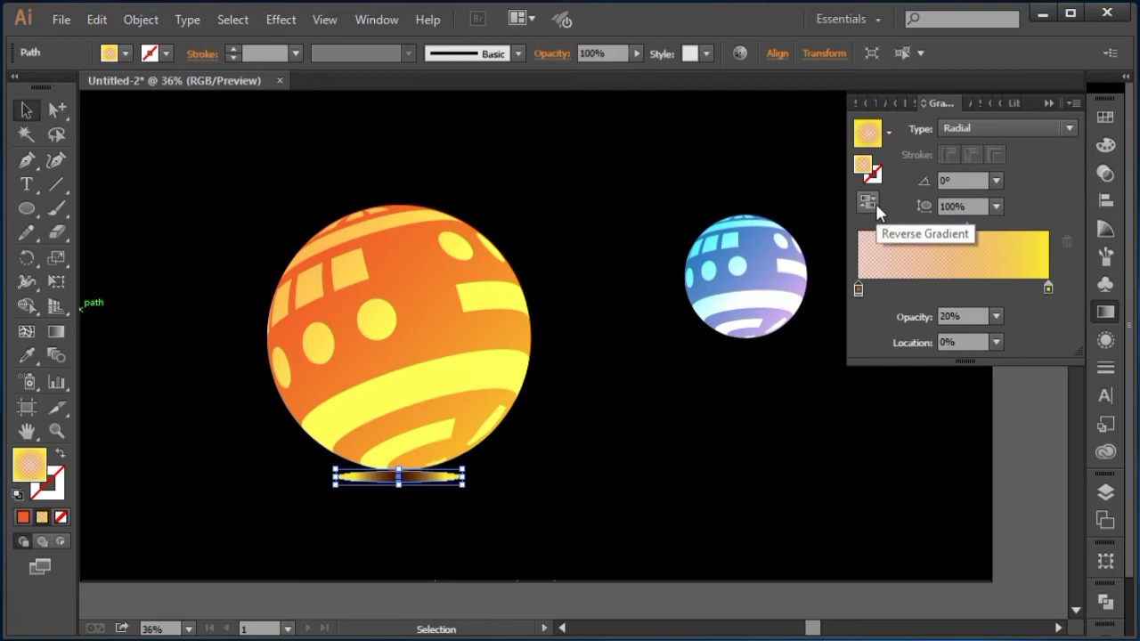
left_click(876, 204)
left_click(760, 385)
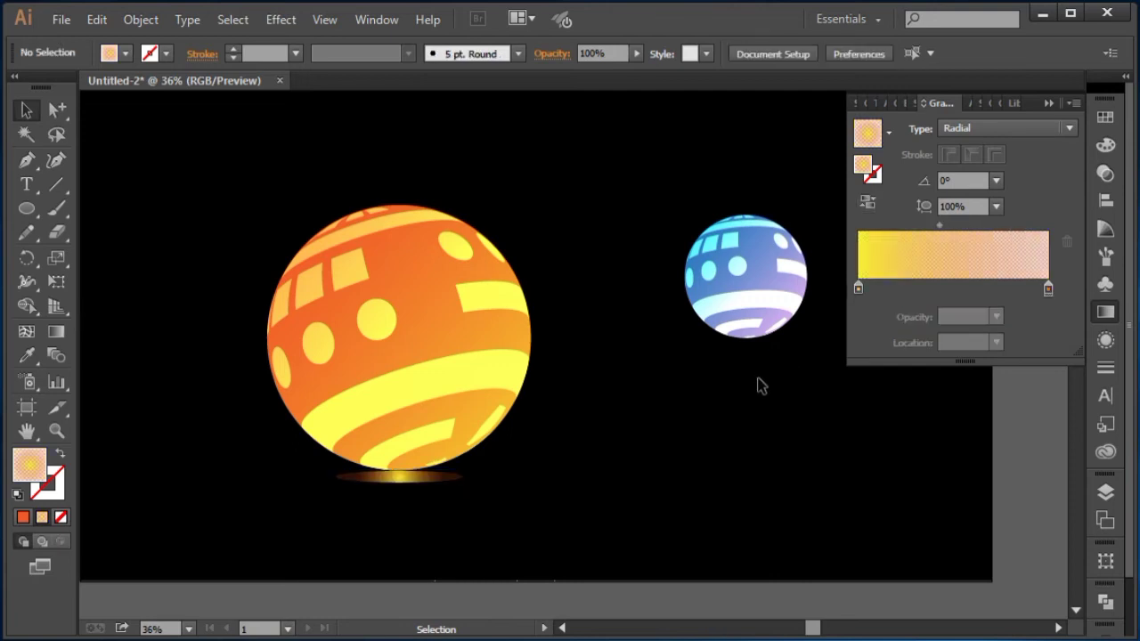
left_click(407, 475)
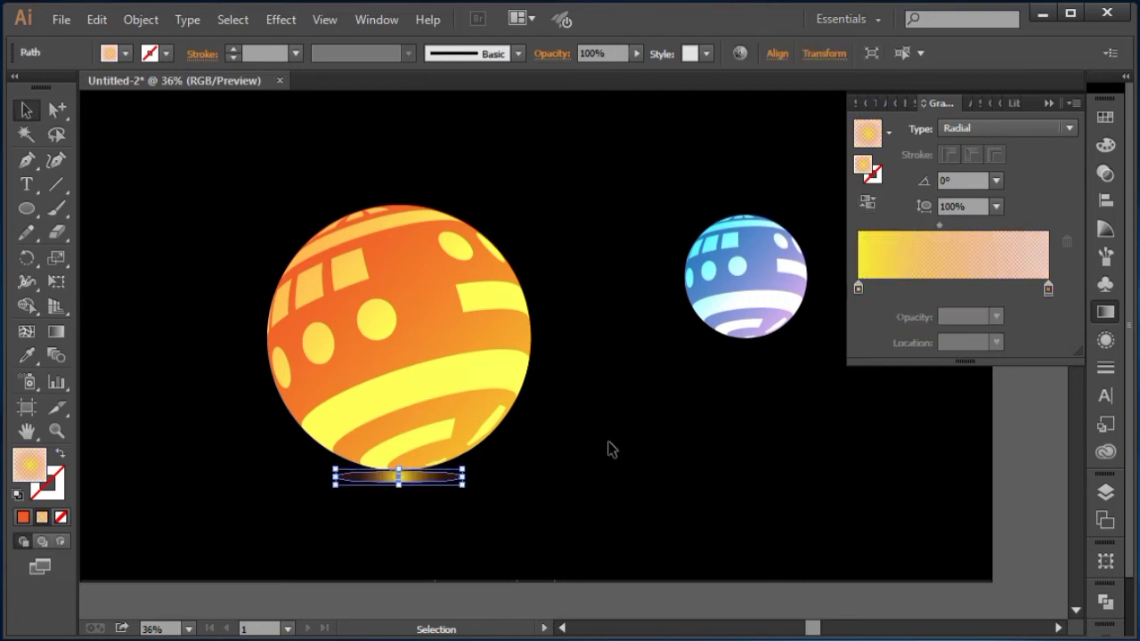
left_click(570, 486)
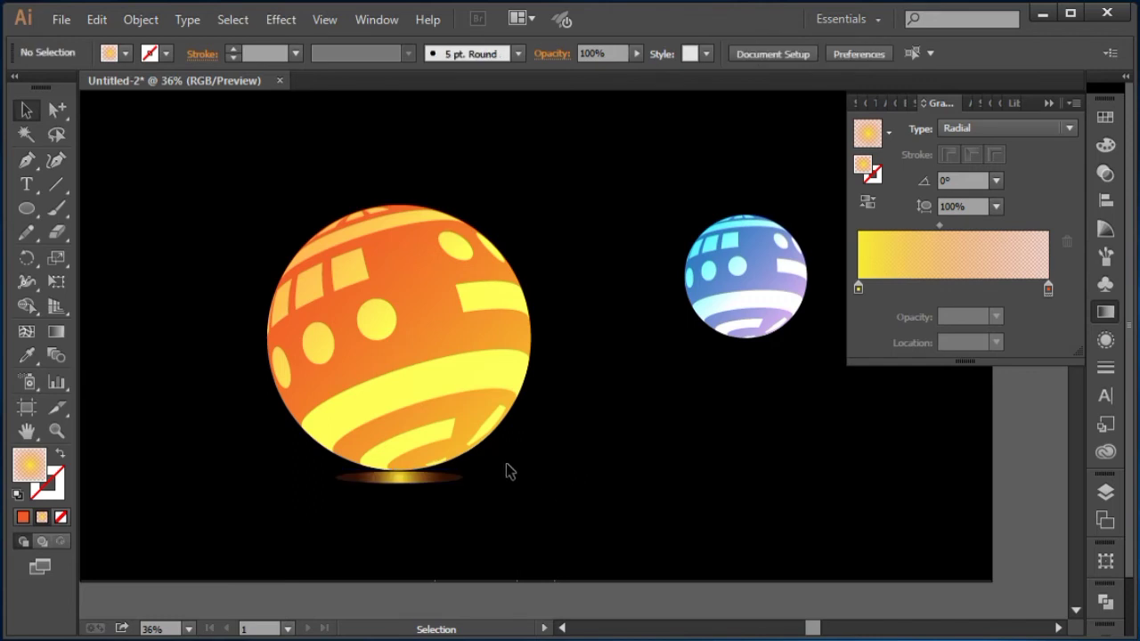
Step: Shift the flat ellipse slightly to the right under the orange ball
left_click_drag(441, 474, 485, 474)
left_click(566, 433)
left_click(682, 432)
Step: Set the ellipse's right gradient stop opacity to 0%
left_click(481, 468)
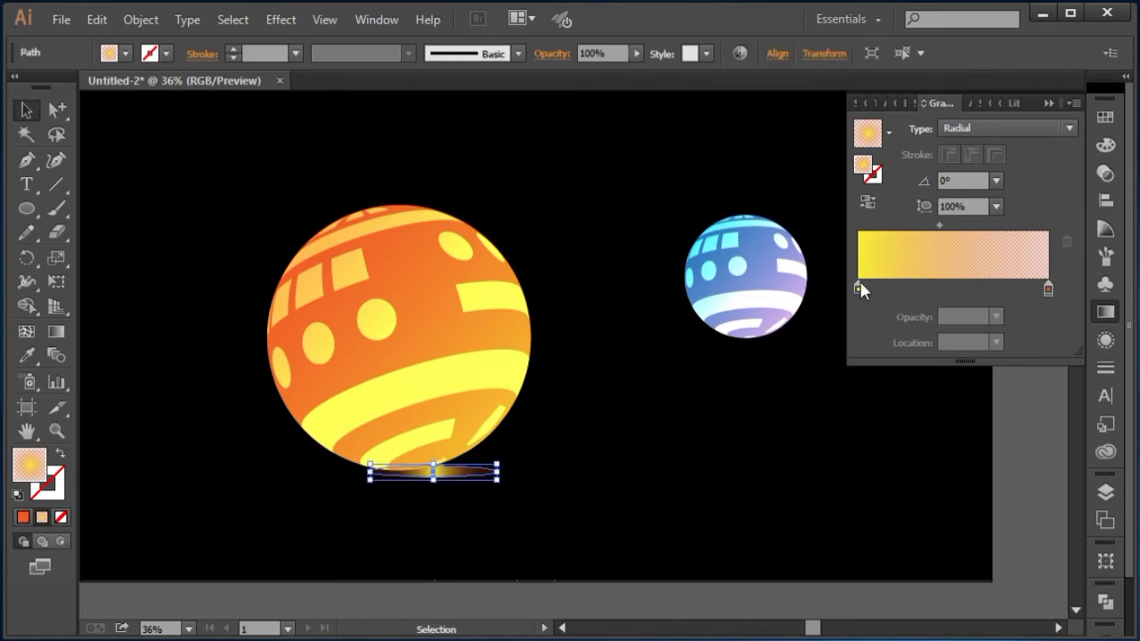
left_click(1049, 290)
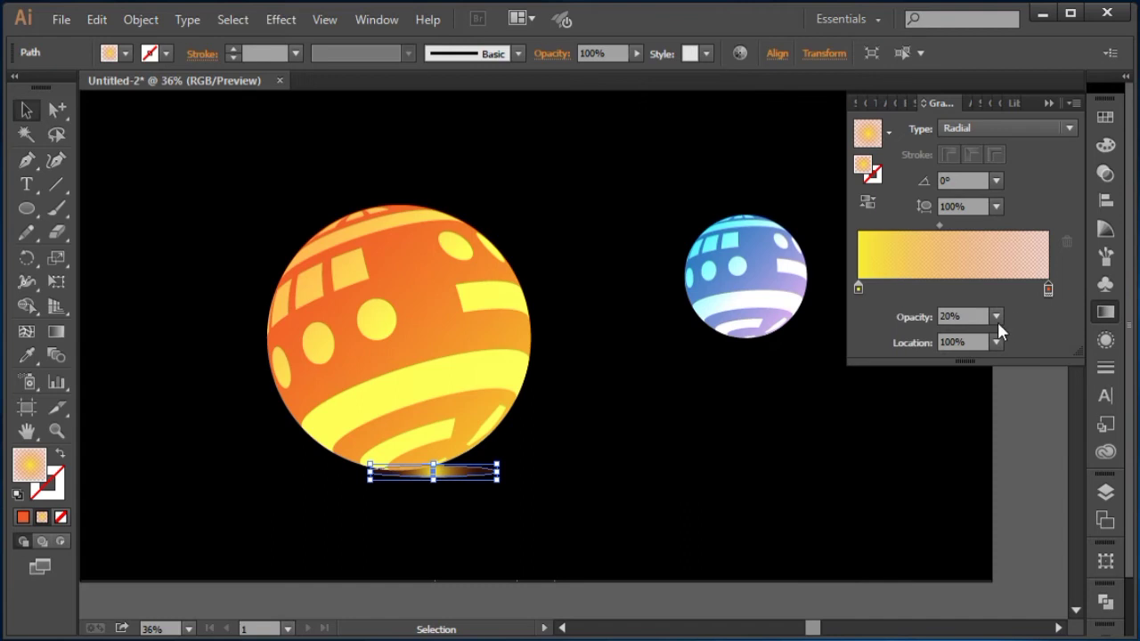
left_click(997, 316)
left_click(1007, 333)
Step: Stretch the ellipse horizontally to about two and a half times its width beneath the ball
left_click(652, 408)
left_click_drag(569, 409, 579, 413)
left_click(474, 475)
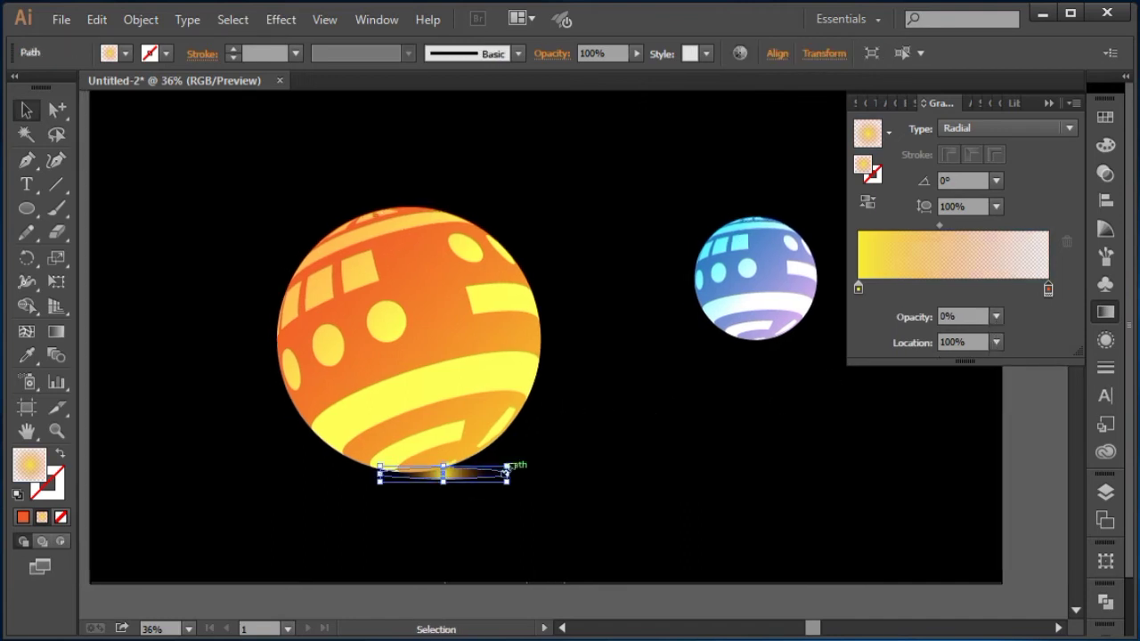
left_click_drag(506, 473, 600, 500)
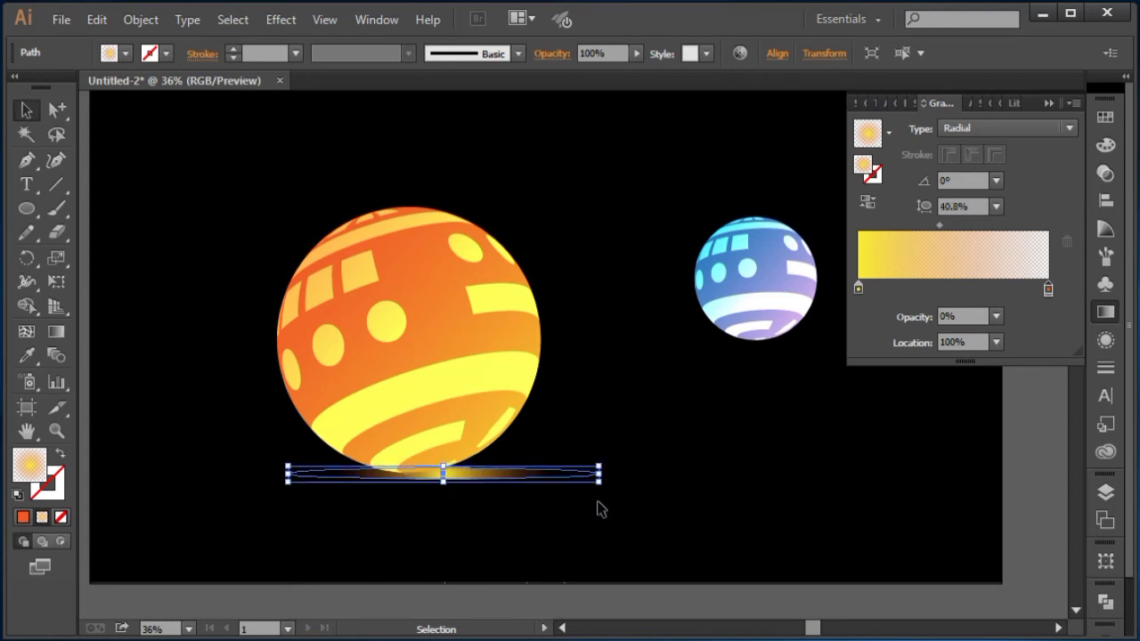
left_click(601, 507)
Step: Move the widened ellipse a little lower under the ball
left_click(487, 476)
left_click_drag(446, 486, 453, 500)
left_click(500, 521)
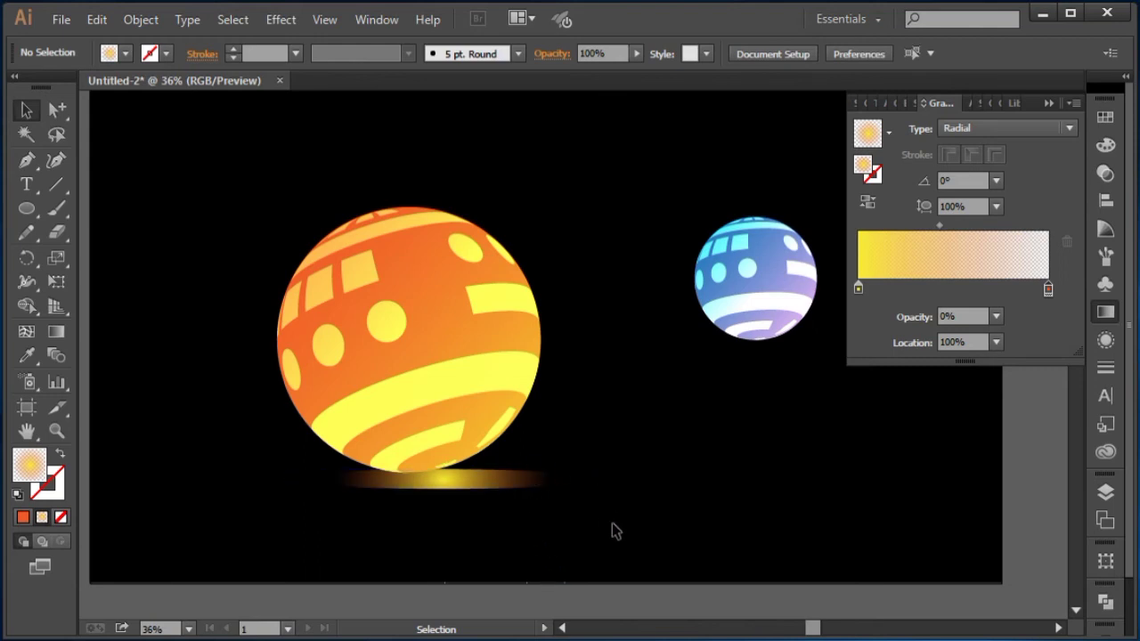
left_click(508, 489)
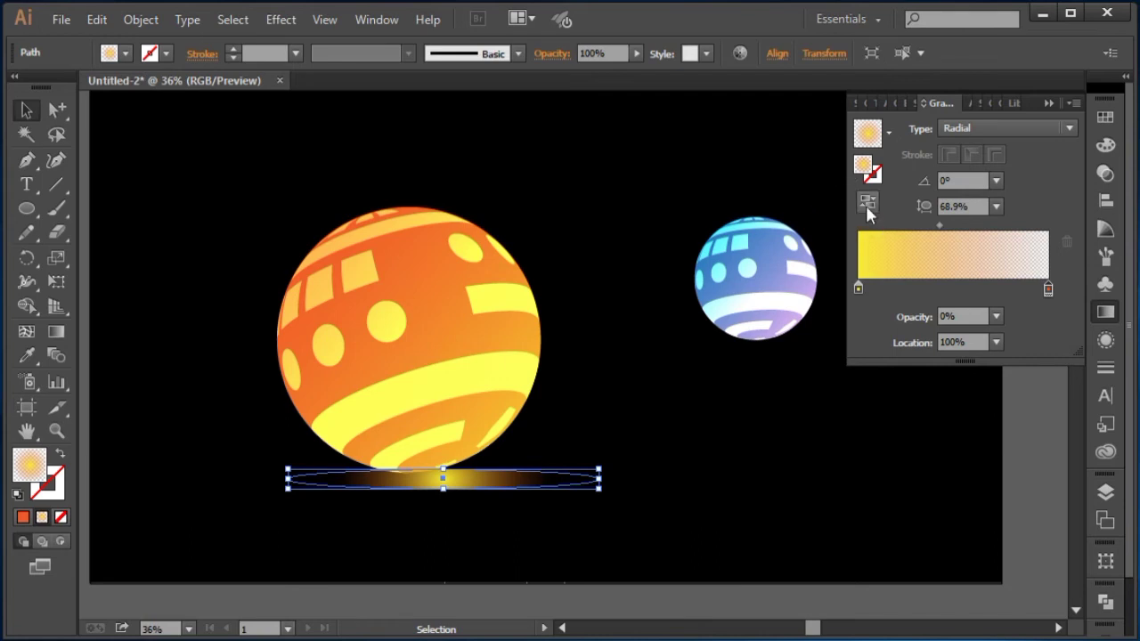
Step: Change the left gradient stop's color to a yellow swatch
double_click(859, 288)
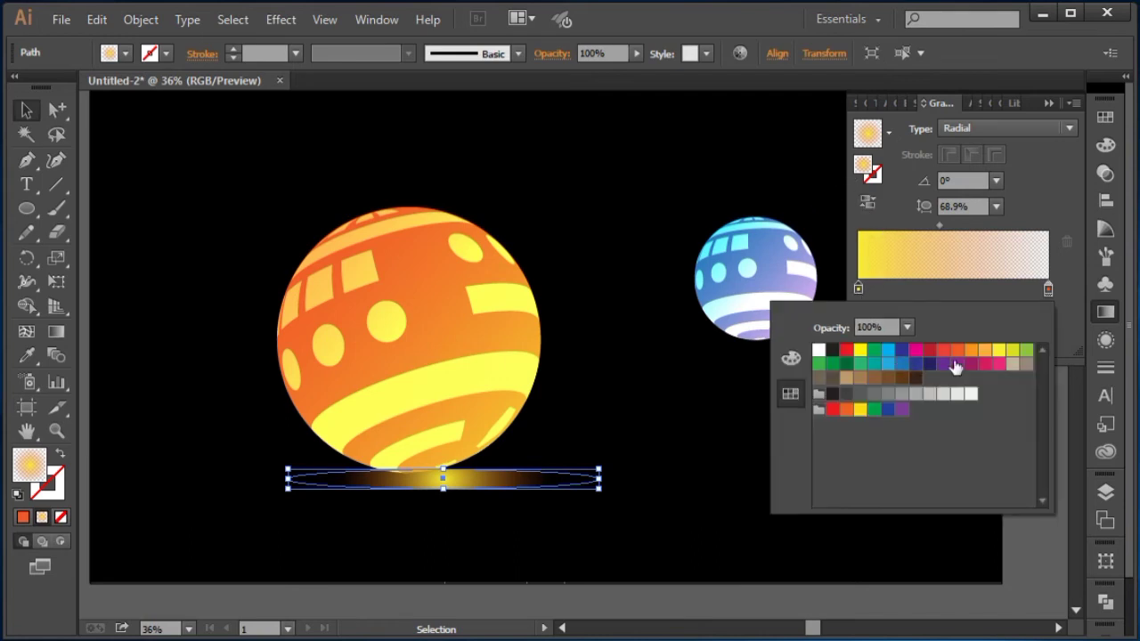
left_click(999, 352)
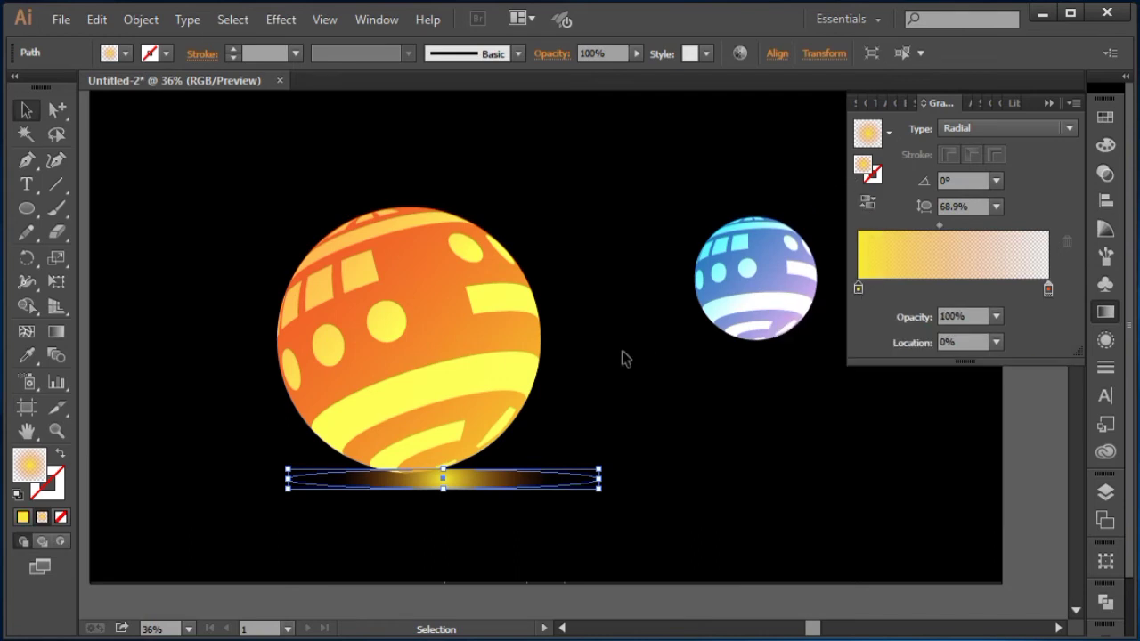
left_click(575, 417)
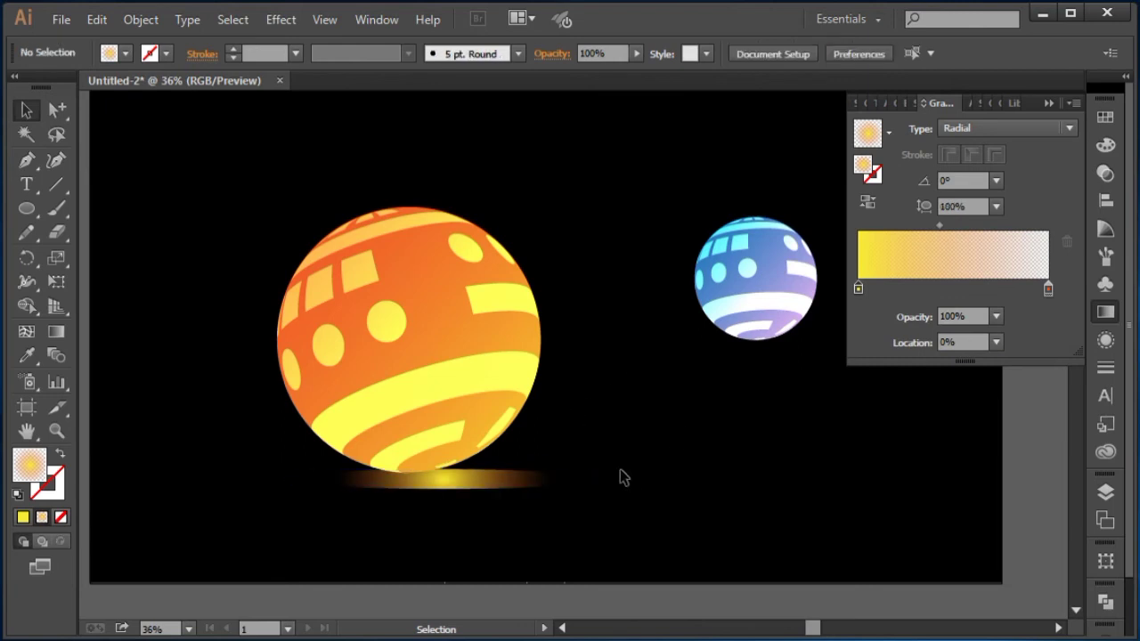
Step: Apply a Feather effect with a 20 px radius to the shadow ellipse
left_click(549, 479)
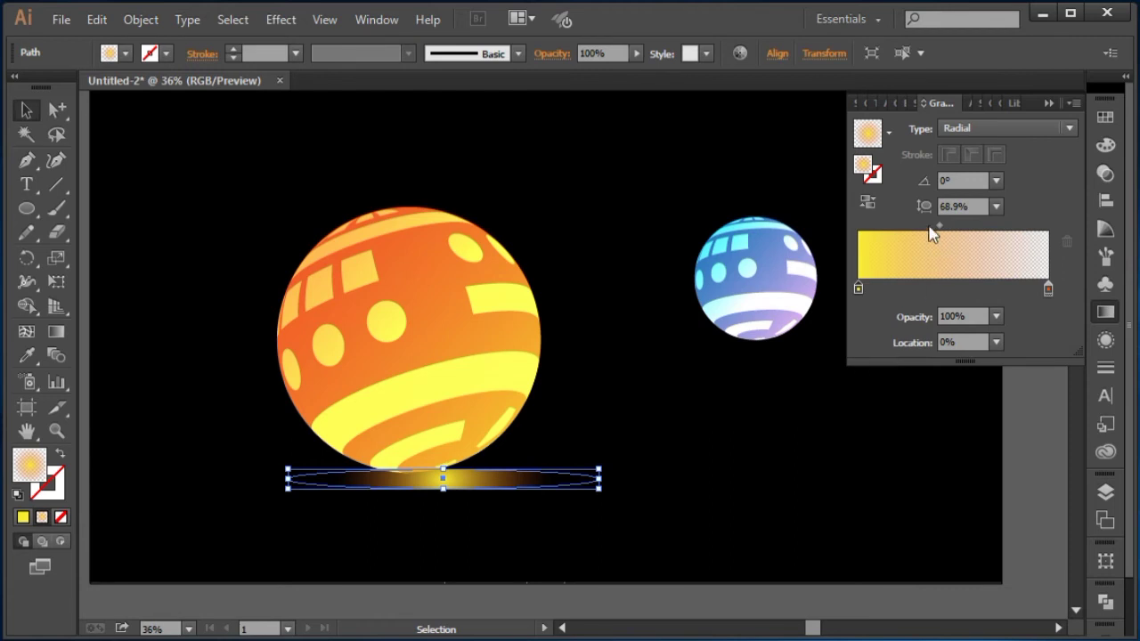
left_click(285, 19)
mouse_move(357, 247)
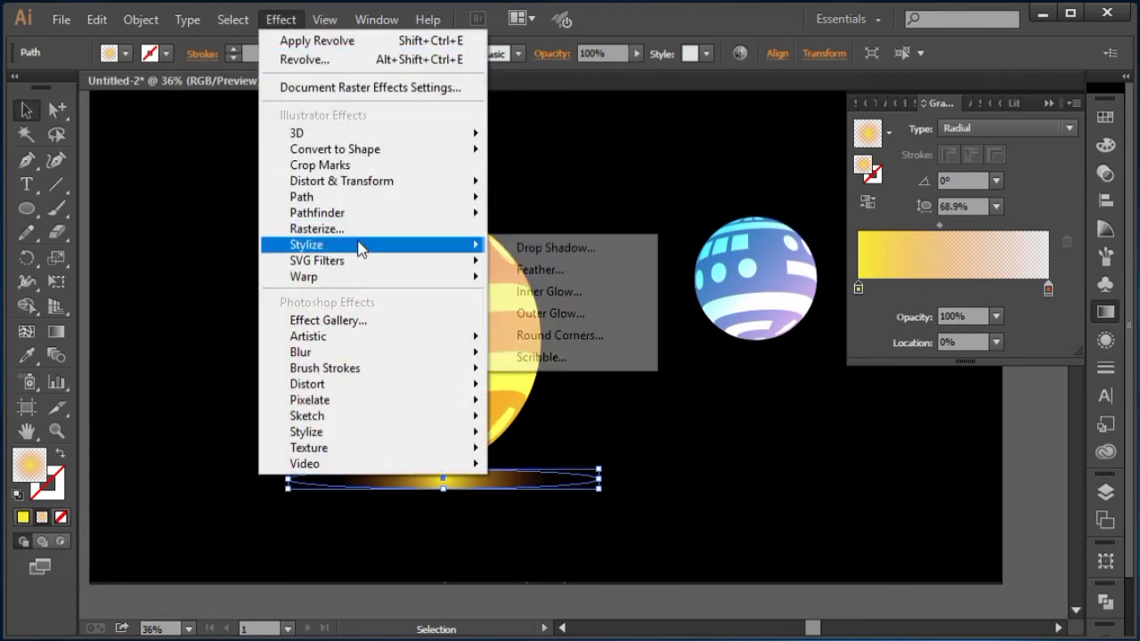
left_click(558, 278)
left_click(702, 287)
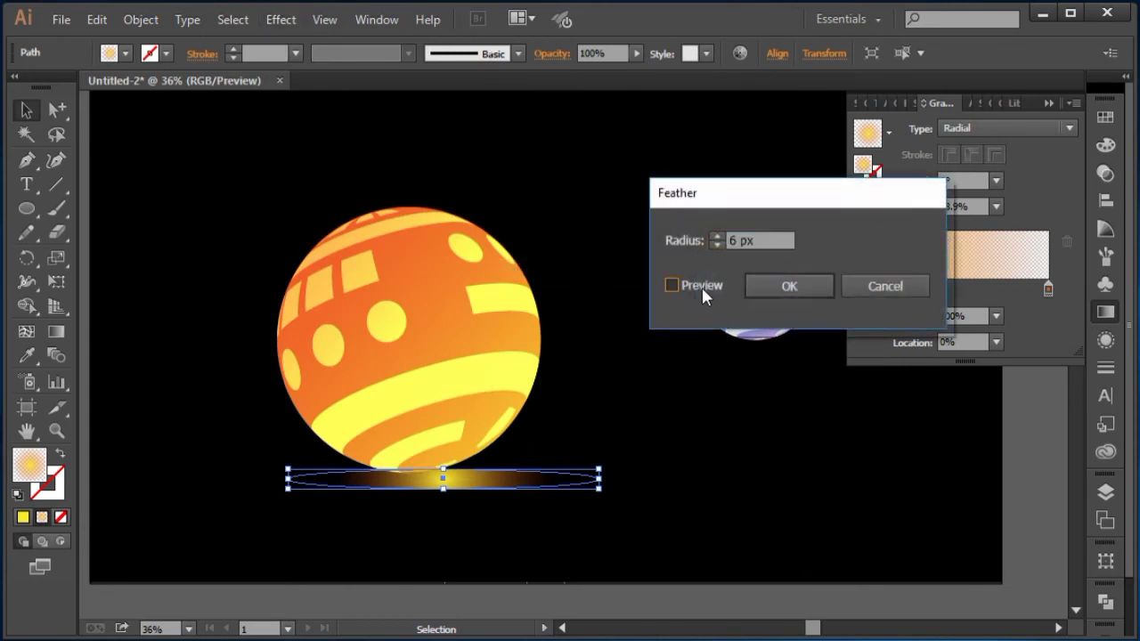
left_click(772, 235)
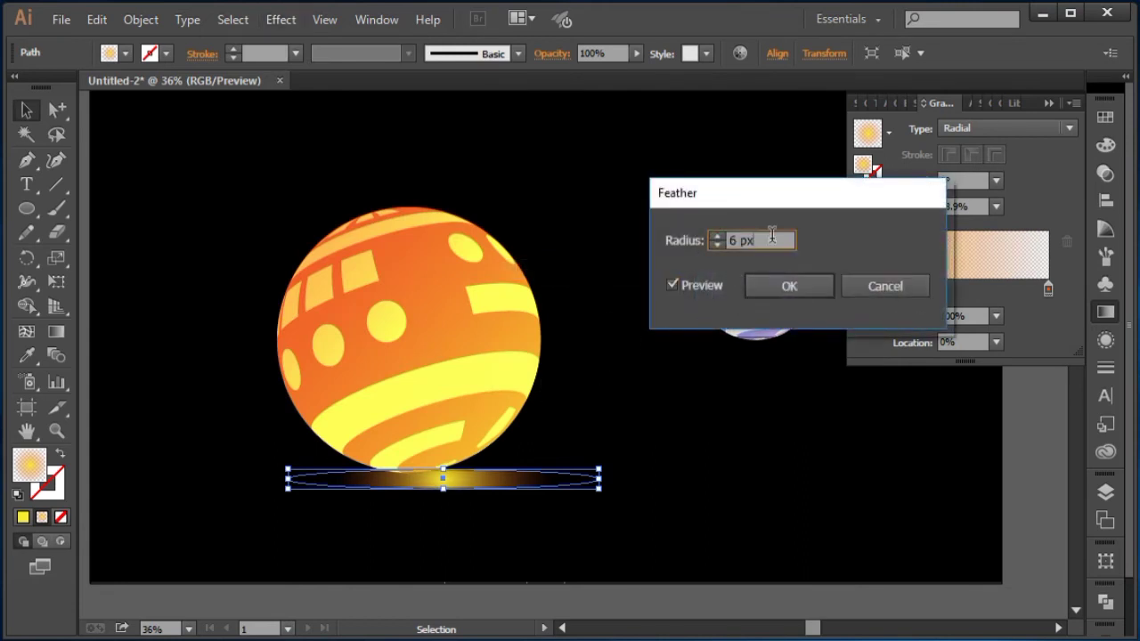
key("Up")
key("Up")
key("Up")
key("Up")
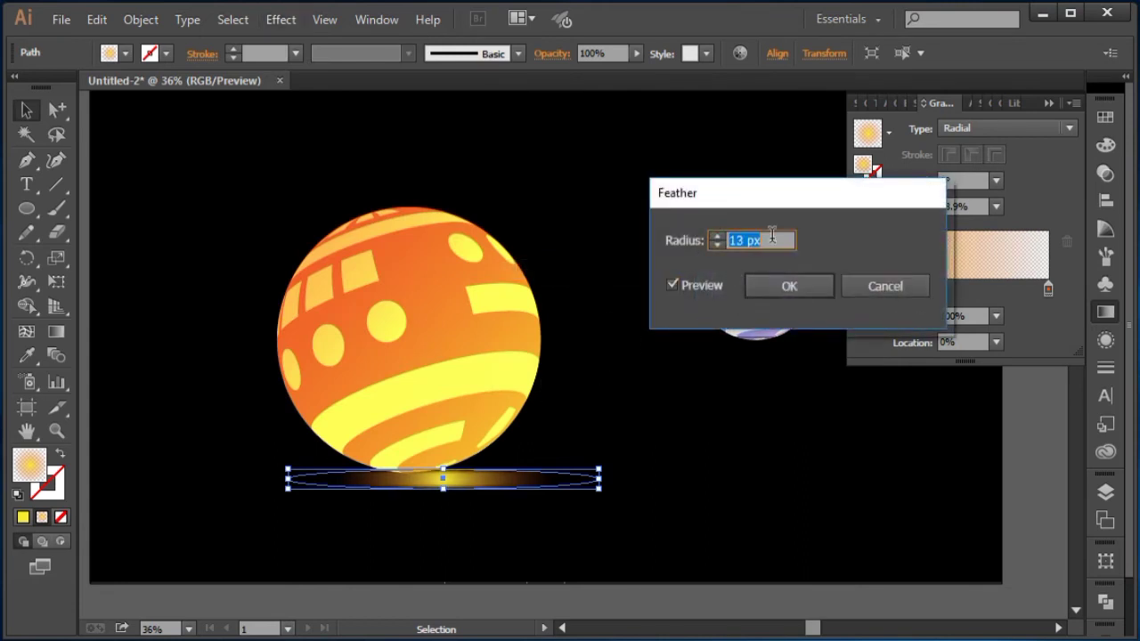
key("Up")
key("Up")
key("Up")
key("Up")
key("Up")
key("Up")
key("Up")
key("Up")
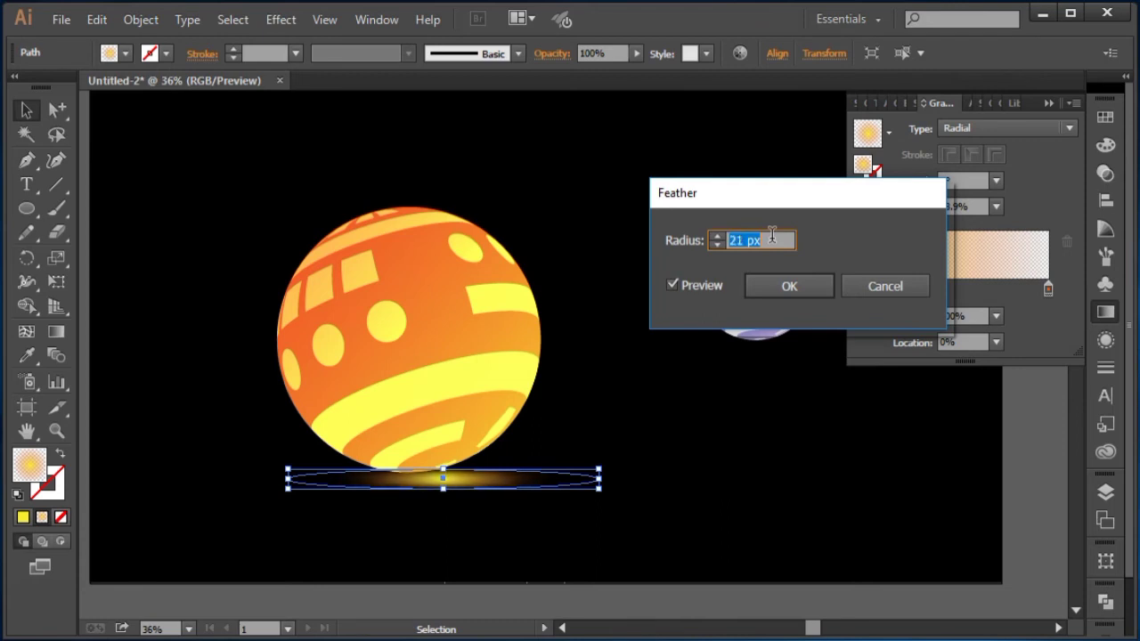
left_click(774, 279)
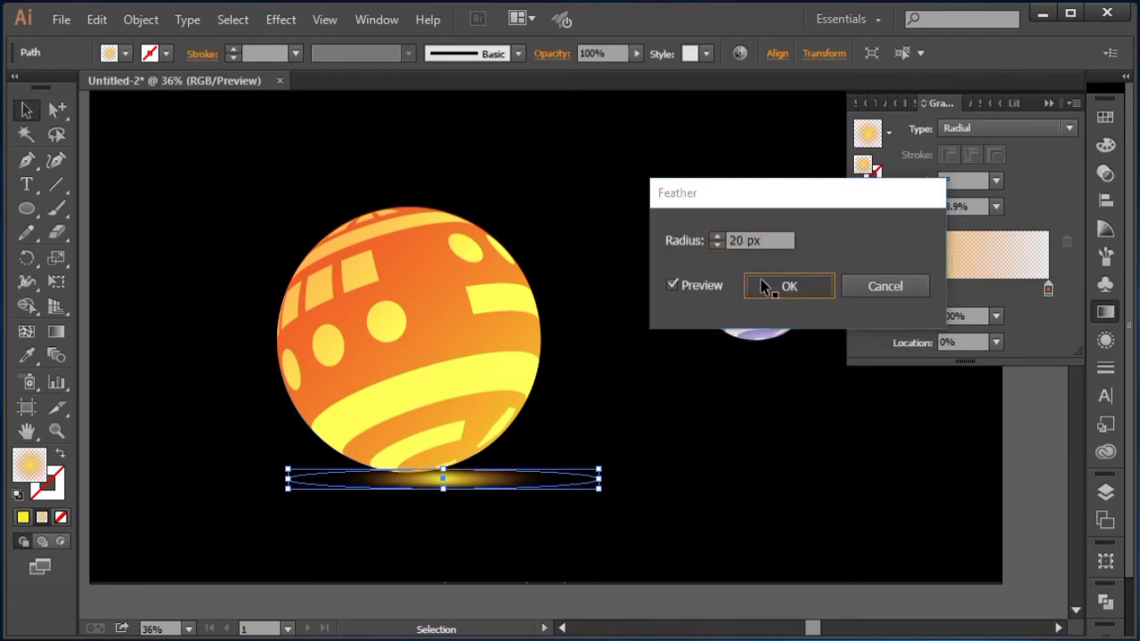
Step: Lower the feathered shadow slightly beneath the orange ball
left_click(643, 300)
scroll(674, 496, "right", 5)
scroll(674, 497, "down", 1)
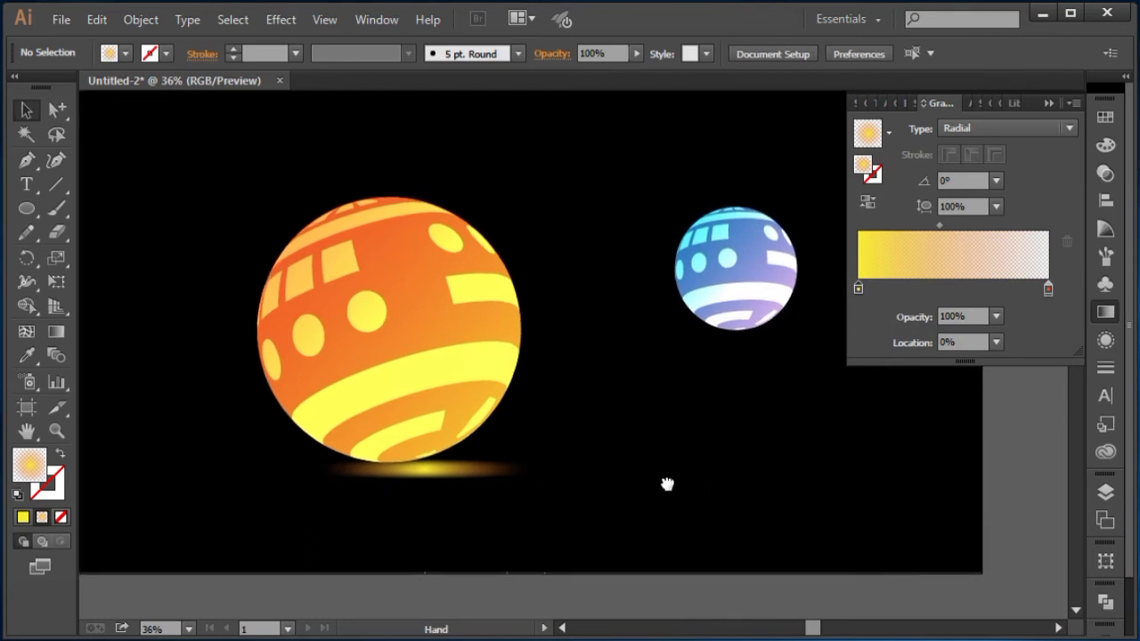
left_click_drag(562, 395, 566, 428)
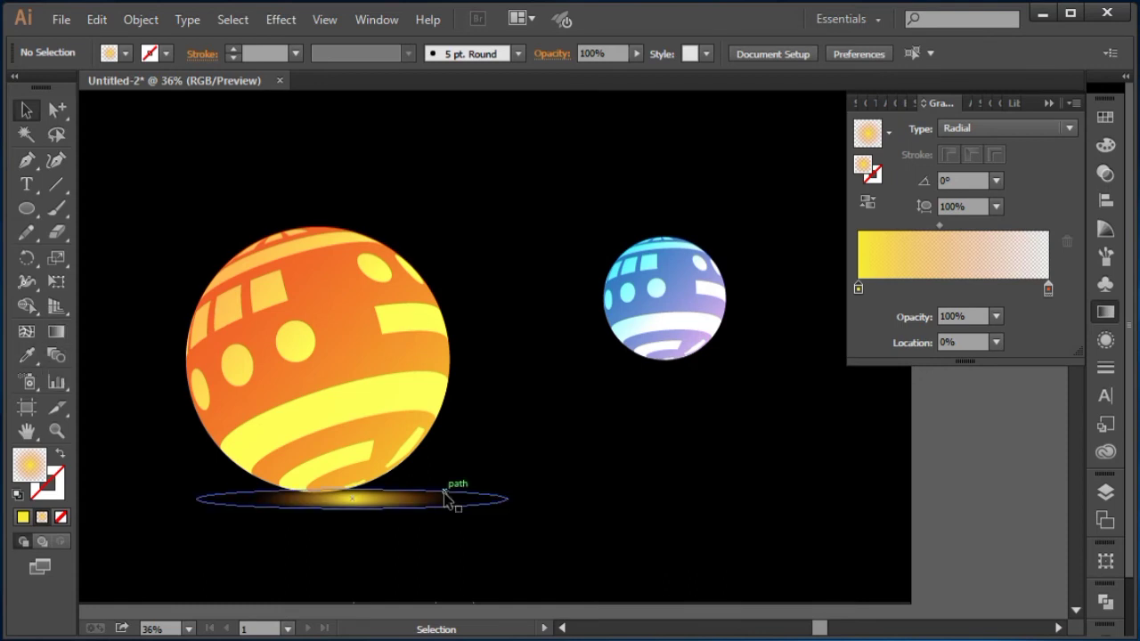
mouse_move(445, 501)
left_mouse_down()
mouse_move(455, 499)
mouse_move(443, 512)
left_mouse_up()
left_click(521, 541)
left_click(441, 543)
left_click(443, 497)
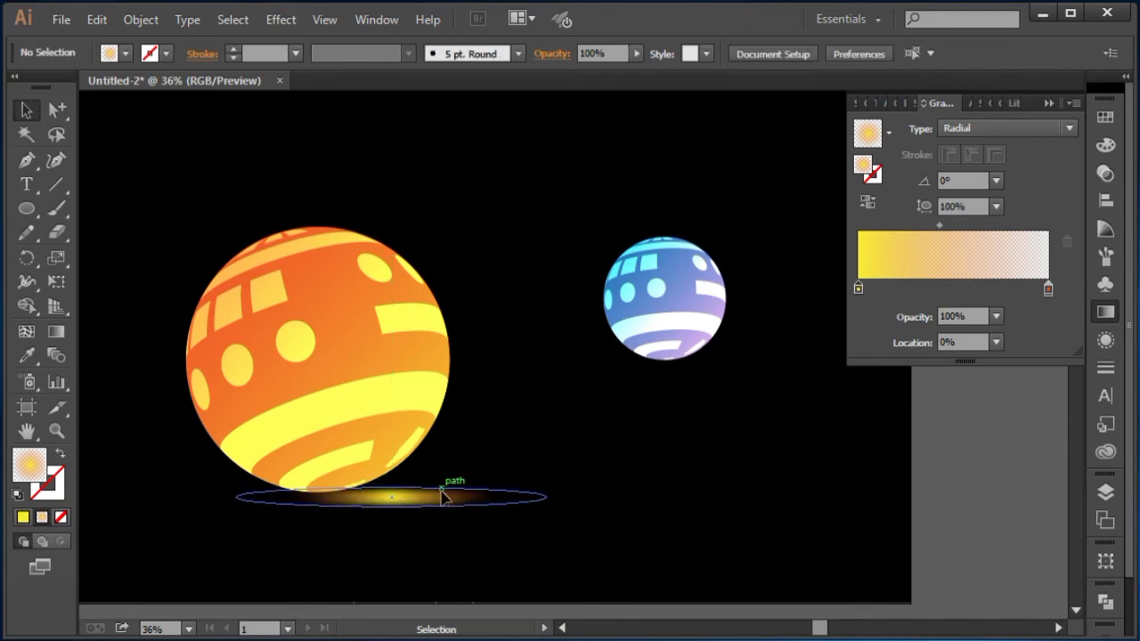
Step: Copy the shadow, paste it in front, and move the copy beneath the blue ball
left_click(97, 21)
left_click(127, 115)
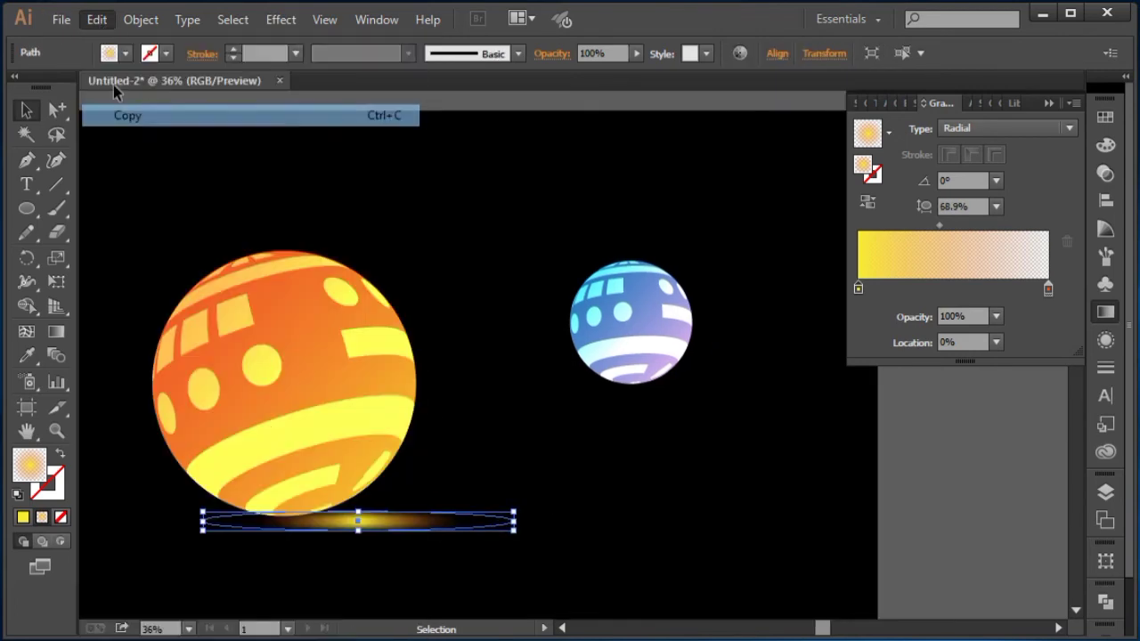
left_click(107, 22)
left_click(147, 158)
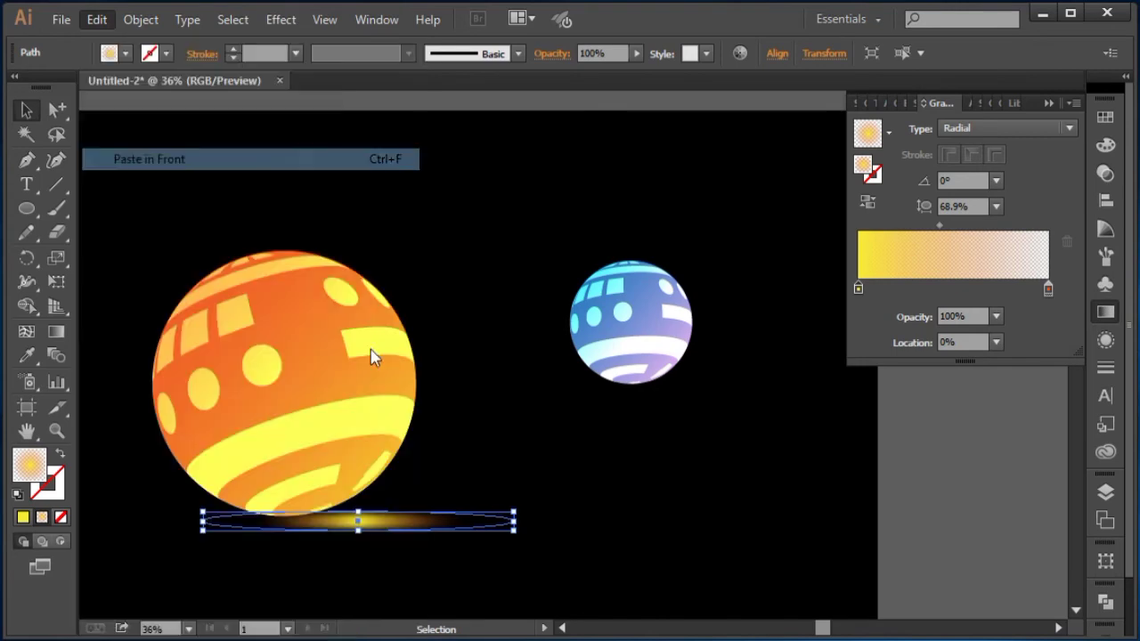
left_click_drag(445, 521, 737, 402)
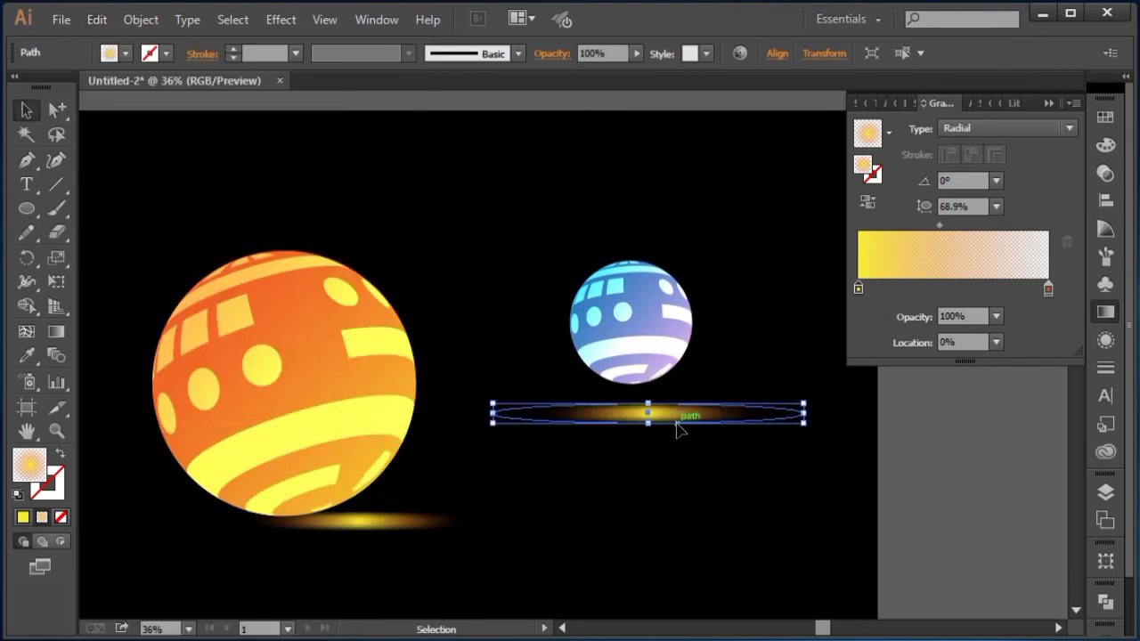
Step: Change the copied shadow's left gradient stop to a blue swatch
key("ctrl+plus")
key("ctrl+plus")
key("ctrl+plus")
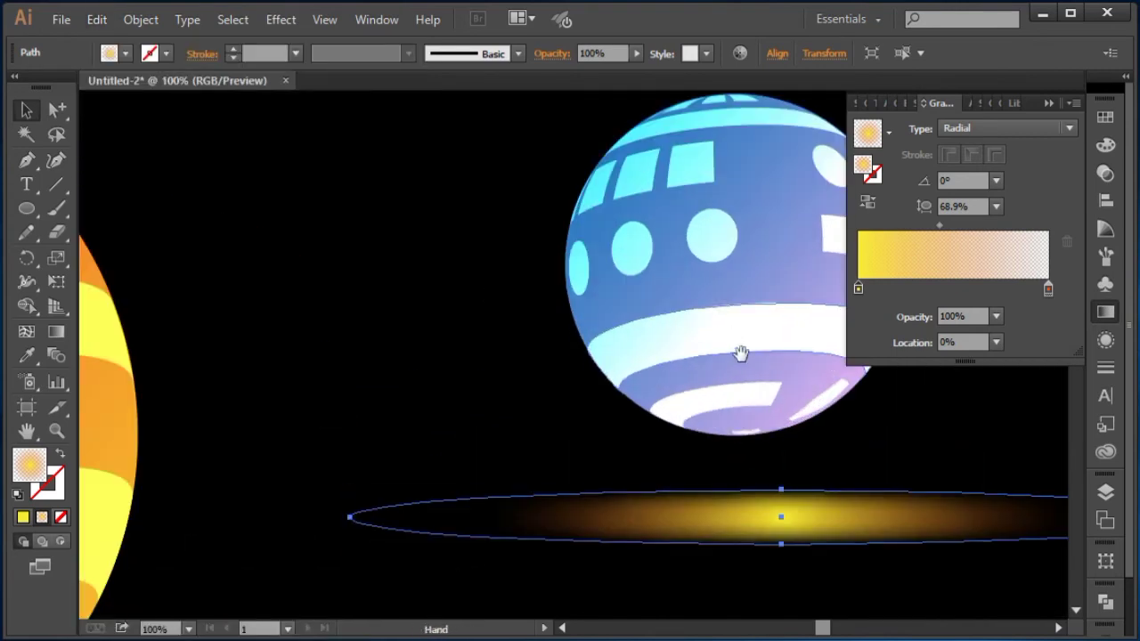
left_click_drag(741, 354, 476, 309)
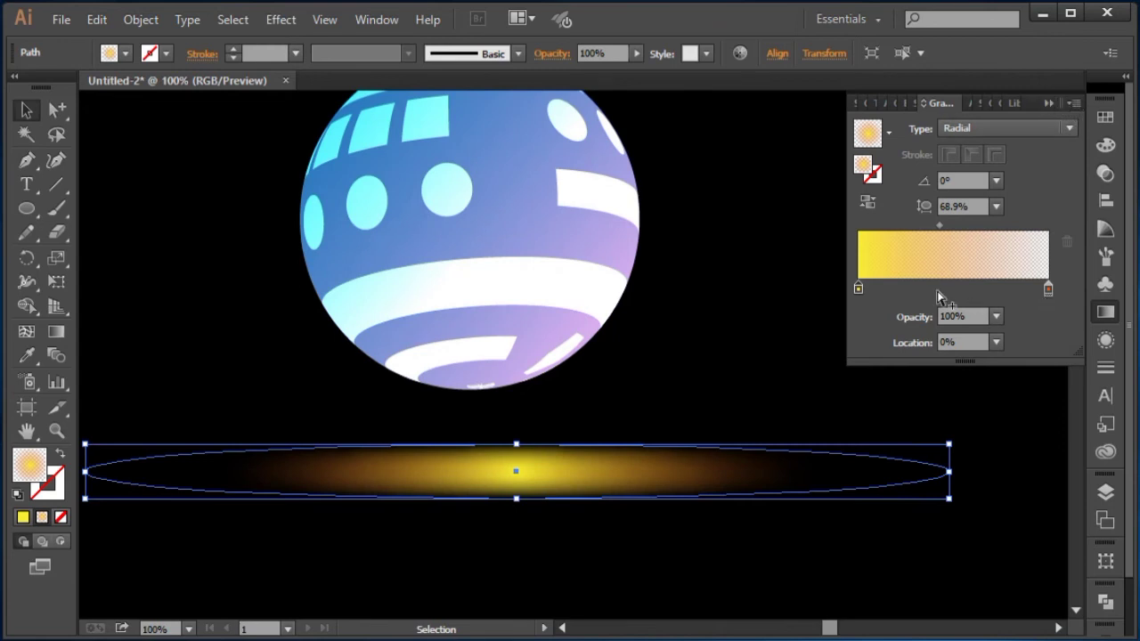
double_click(858, 287)
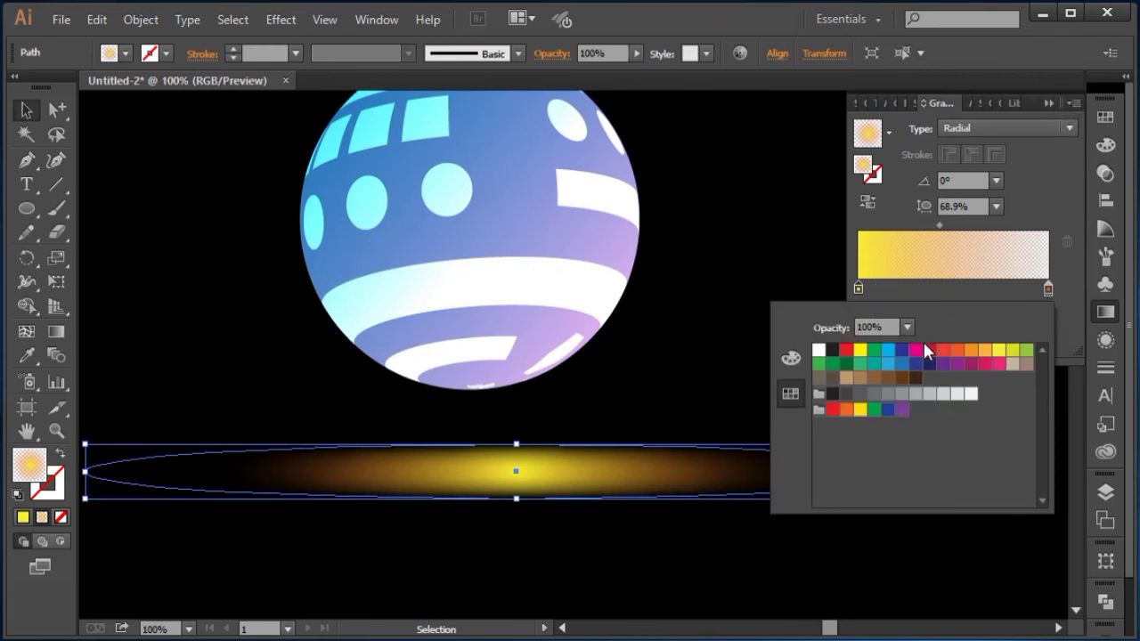
left_click(889, 350)
left_click(773, 295)
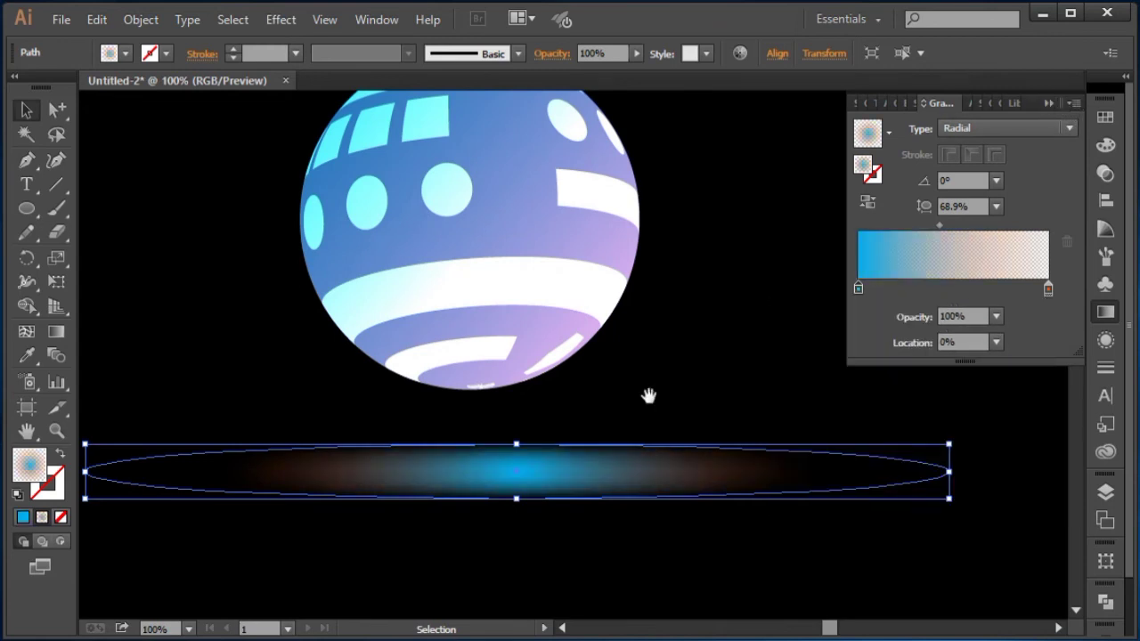
left_click(668, 392)
left_click_drag(699, 325, 732, 385)
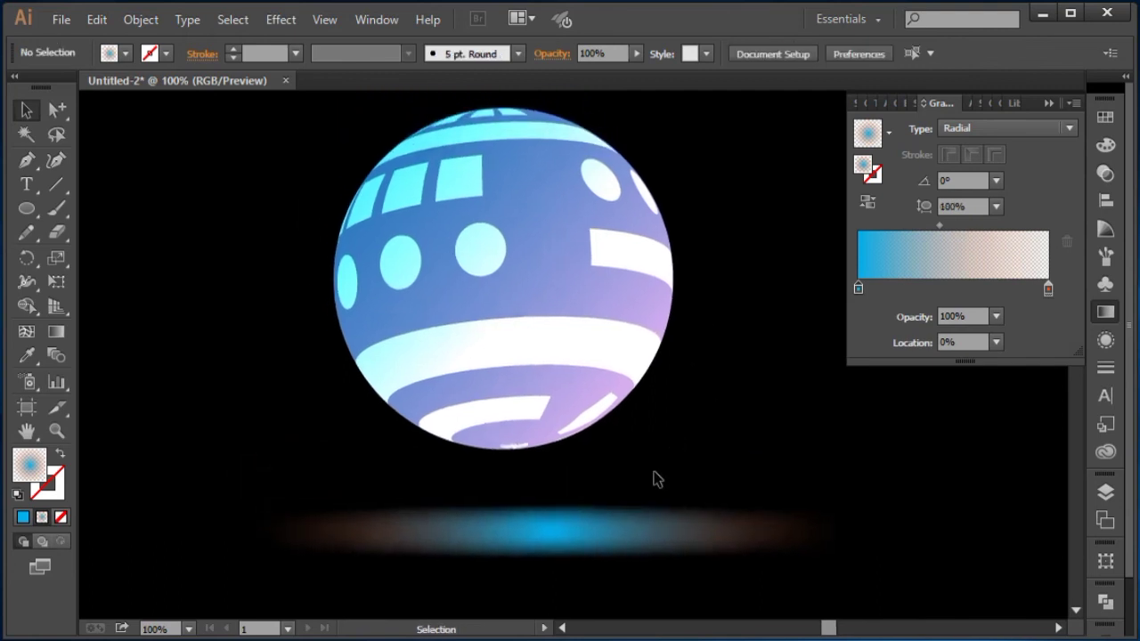
Step: Scale the blue shadow down to a narrow ellipse and move it up beneath the blue ball
left_click(636, 490)
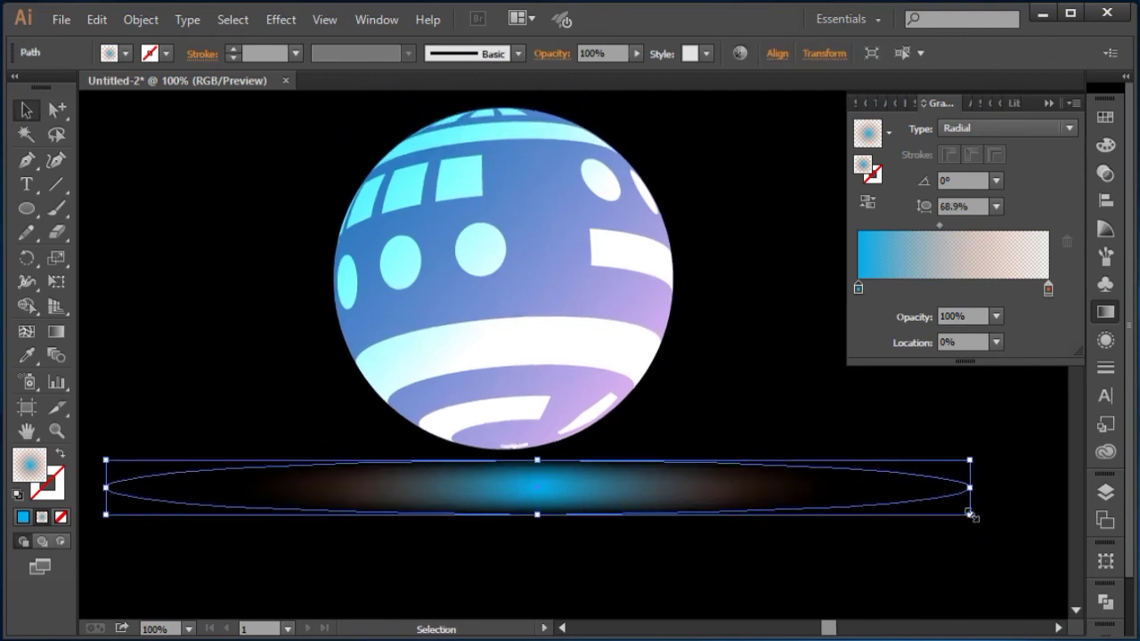
left_click_drag(970, 514, 886, 496)
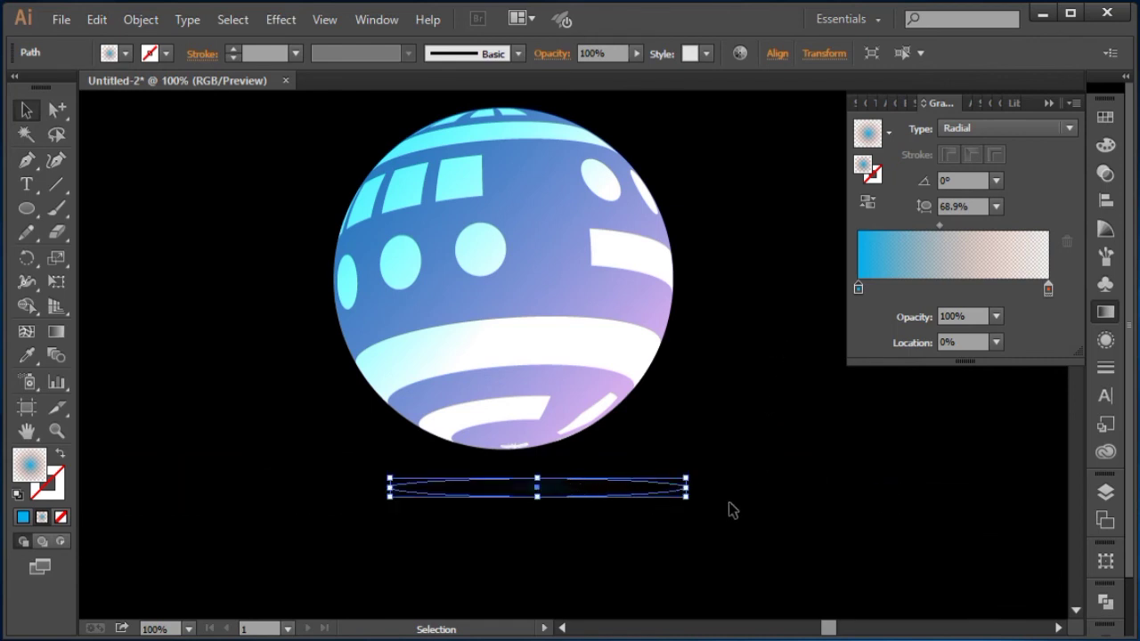
left_click_drag(687, 497, 684, 470)
left_click(710, 403)
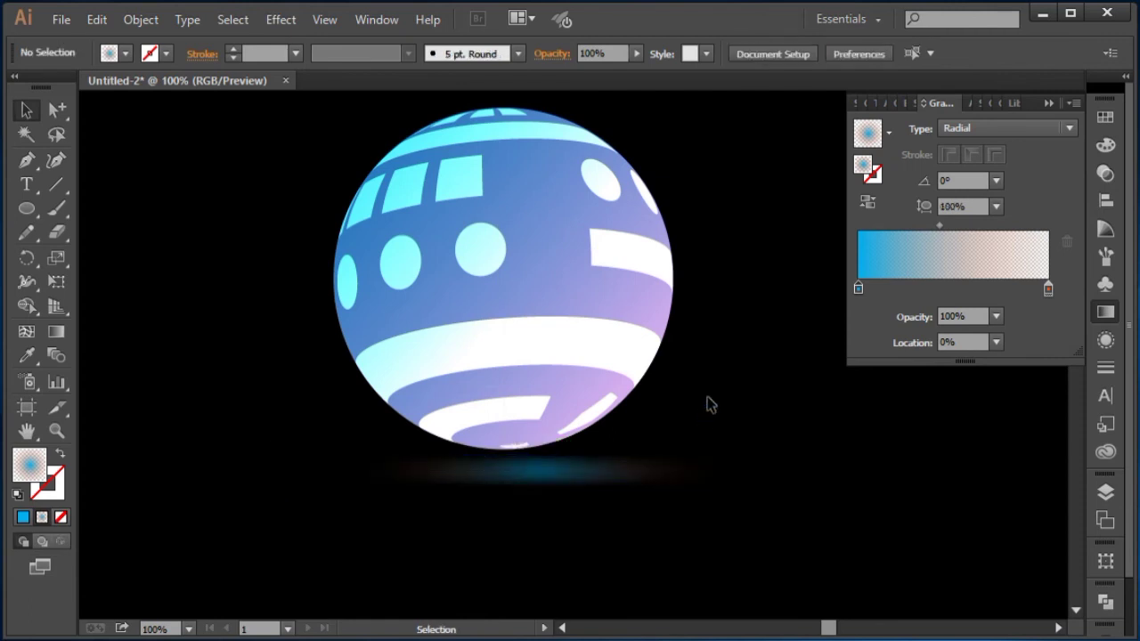
Step: Redirect the blue ball's linear gradient with the Gradient tool to an angle of about -114°
key("ctrl+minus")
key("ctrl+minus")
key("ctrl+minus")
left_click_drag(680, 397, 735, 418)
left_click_drag(683, 433, 661, 482)
left_click(688, 453)
key("space")
key("space")
left_click(641, 473)
key("space")
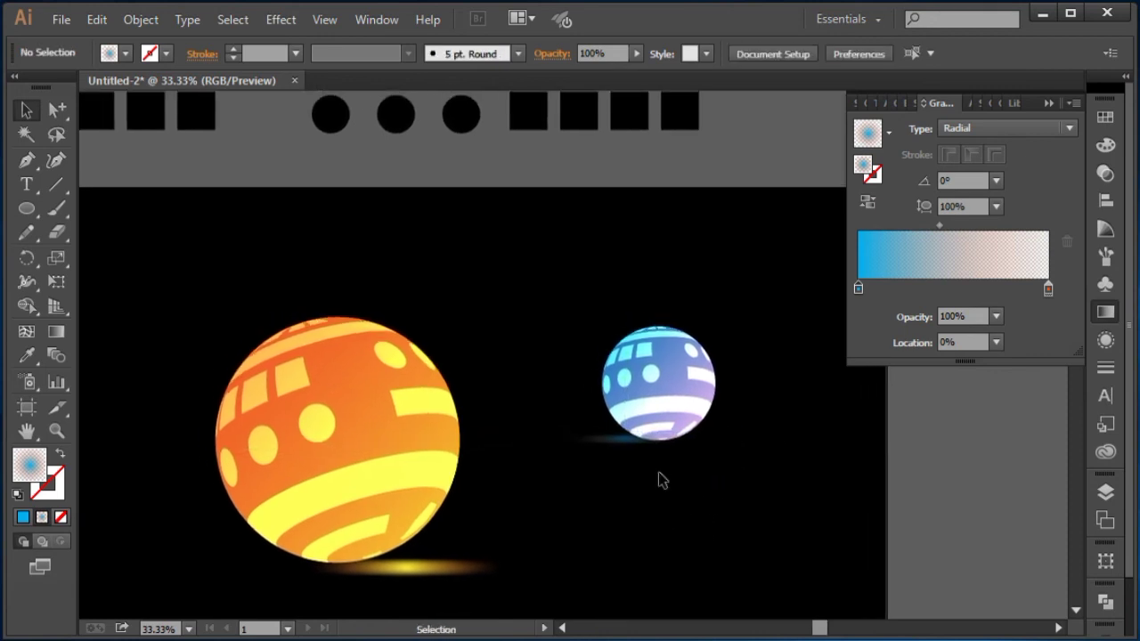
left_click(677, 351)
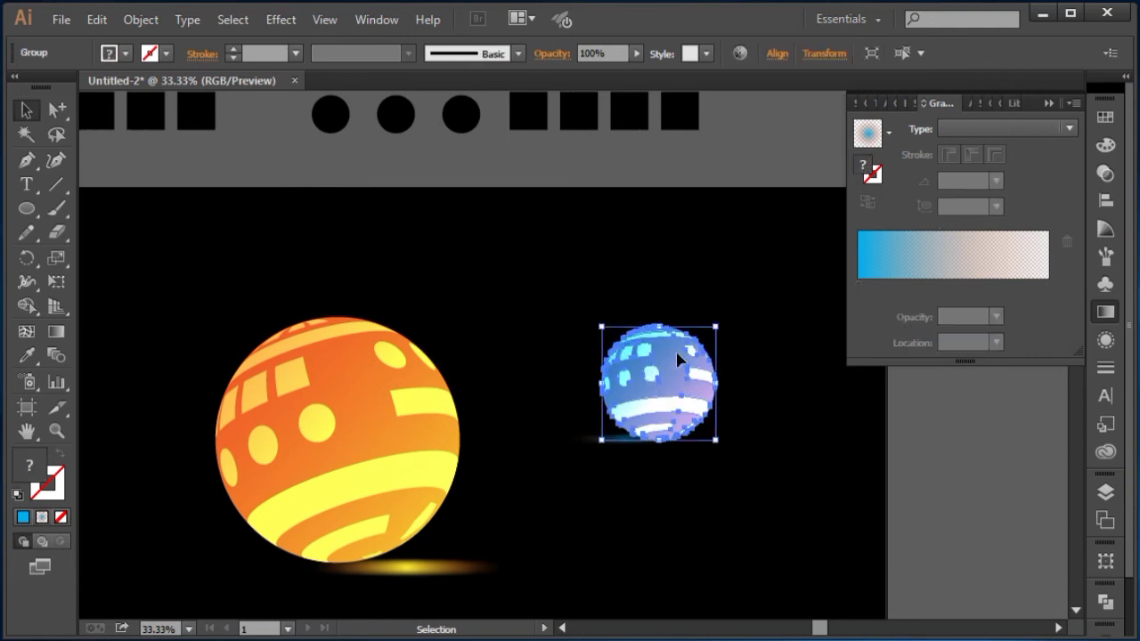
right_click(679, 355)
left_click(725, 469)
left_click(751, 445)
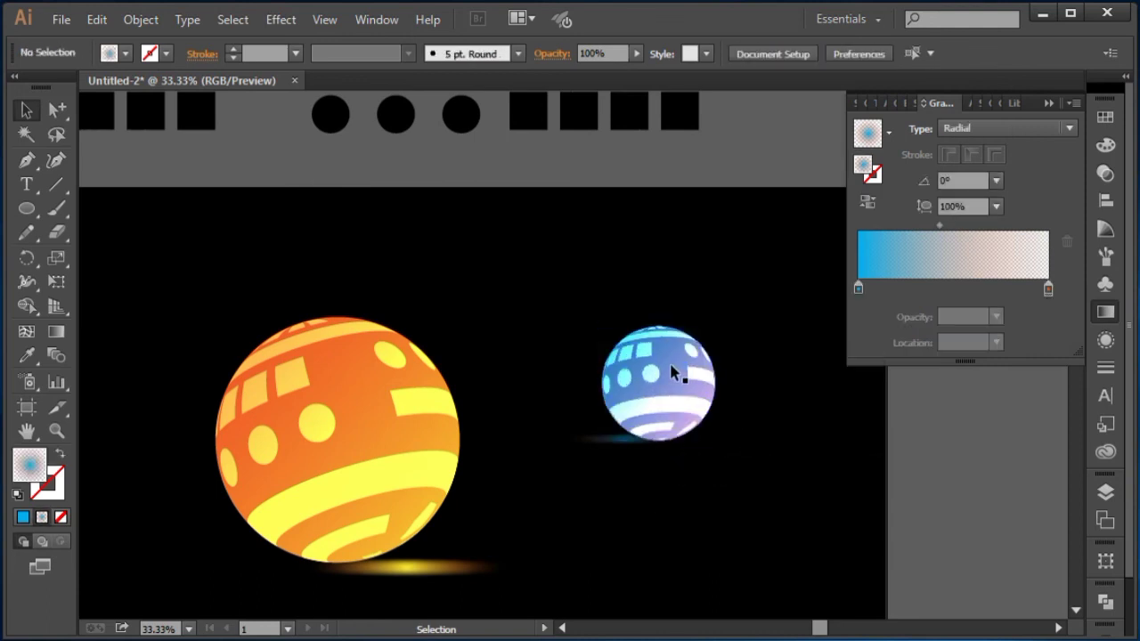
left_click(672, 367)
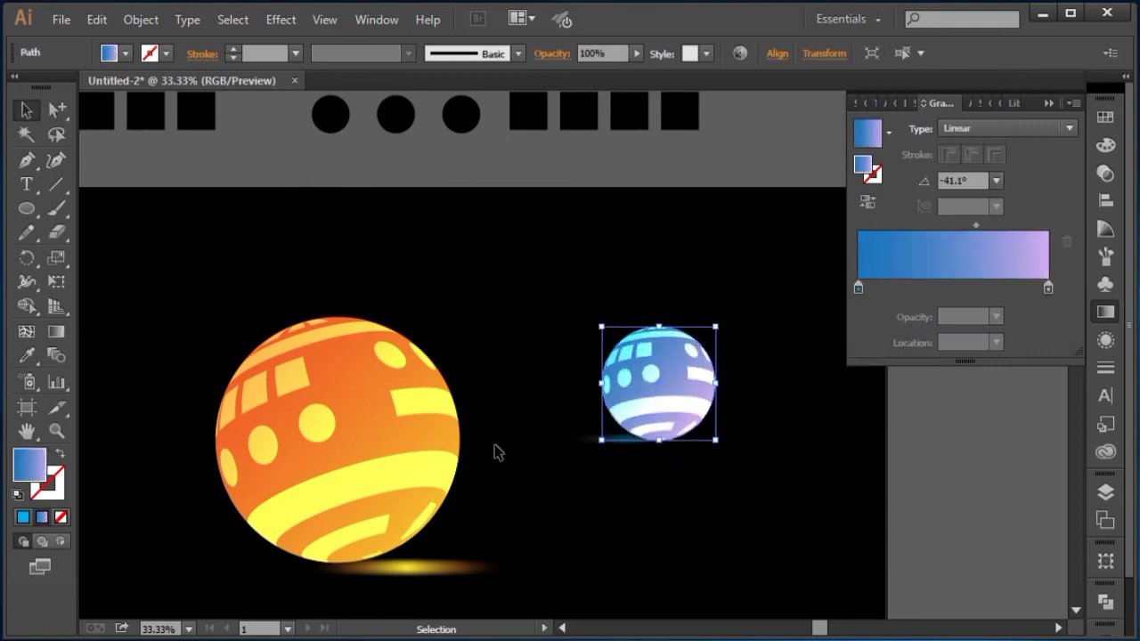
left_click(52, 337)
mouse_move(695, 334)
left_mouse_down()
mouse_move(635, 450)
mouse_move(632, 438)
left_mouse_up()
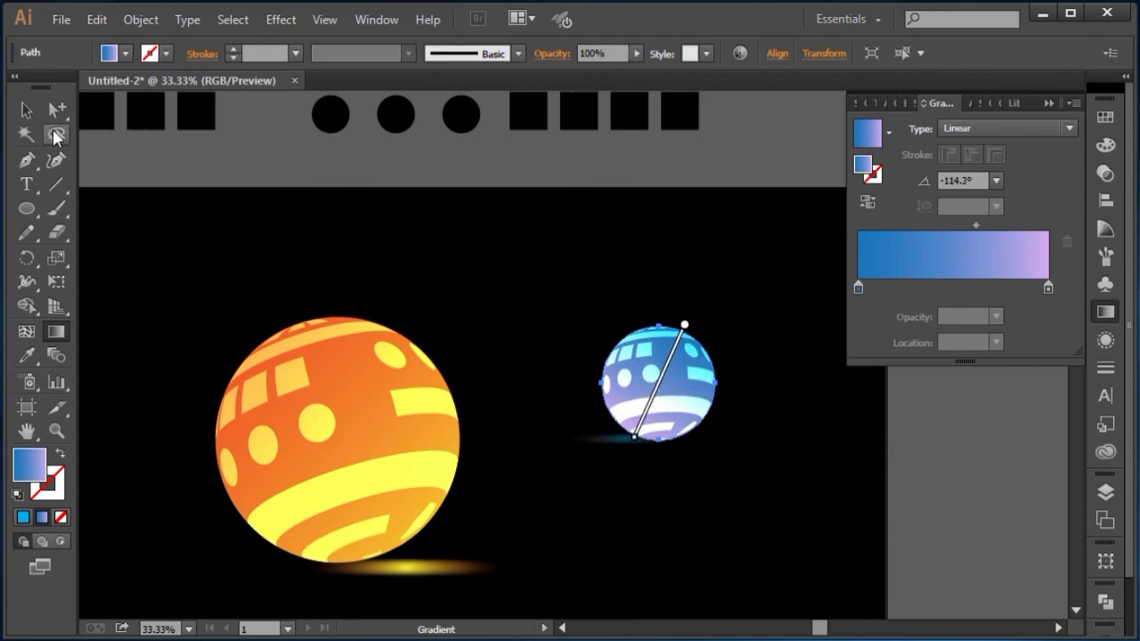
left_click(27, 110)
left_click(294, 170)
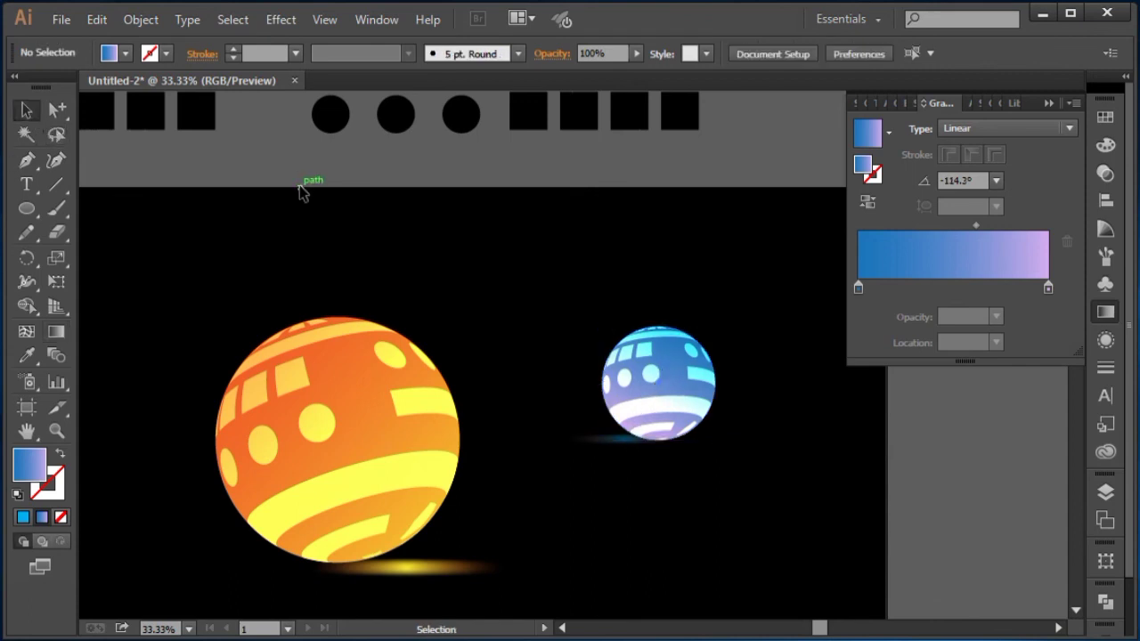
Step: Widen the blue ball's shadow and shift it slightly right so it sits centred beneath the ball
left_click(618, 441)
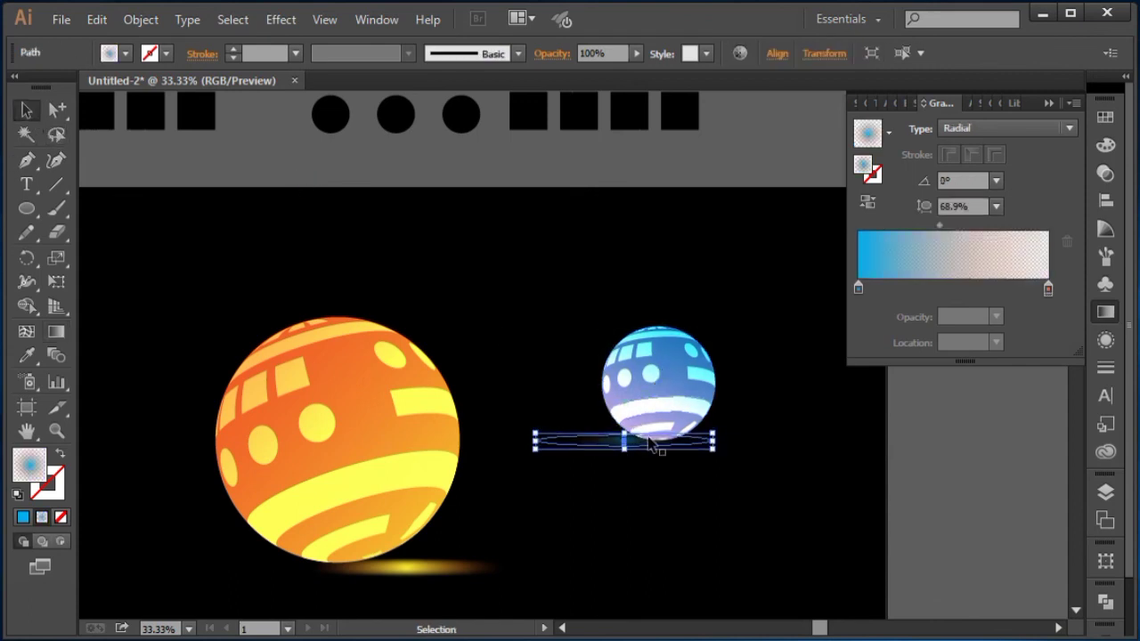
left_click_drag(715, 454, 742, 469)
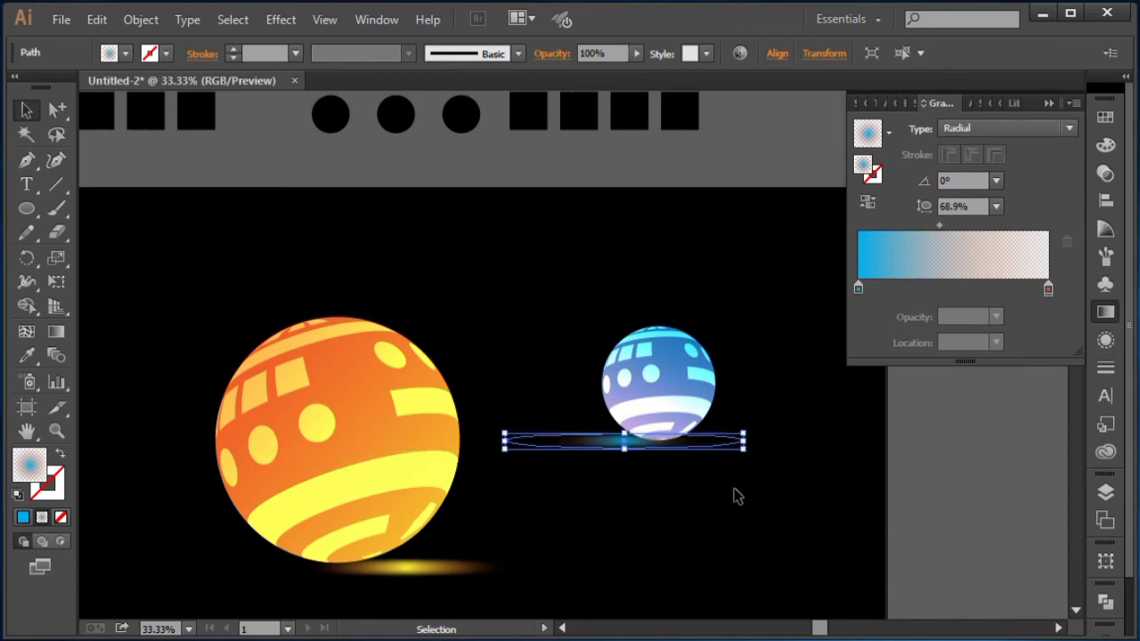
left_click(736, 496)
left_click_drag(635, 456, 651, 457)
left_click(701, 526)
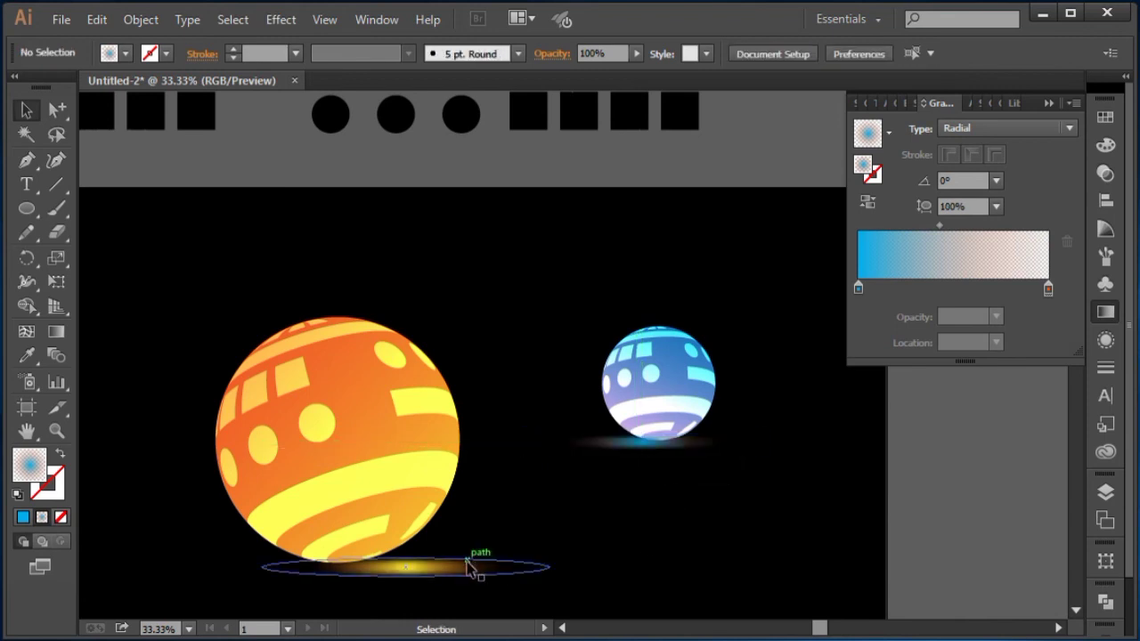
Step: Move the orange ball's shadow slightly left and down beneath the ball
left_click_drag(471, 553, 441, 568)
left_click(507, 605)
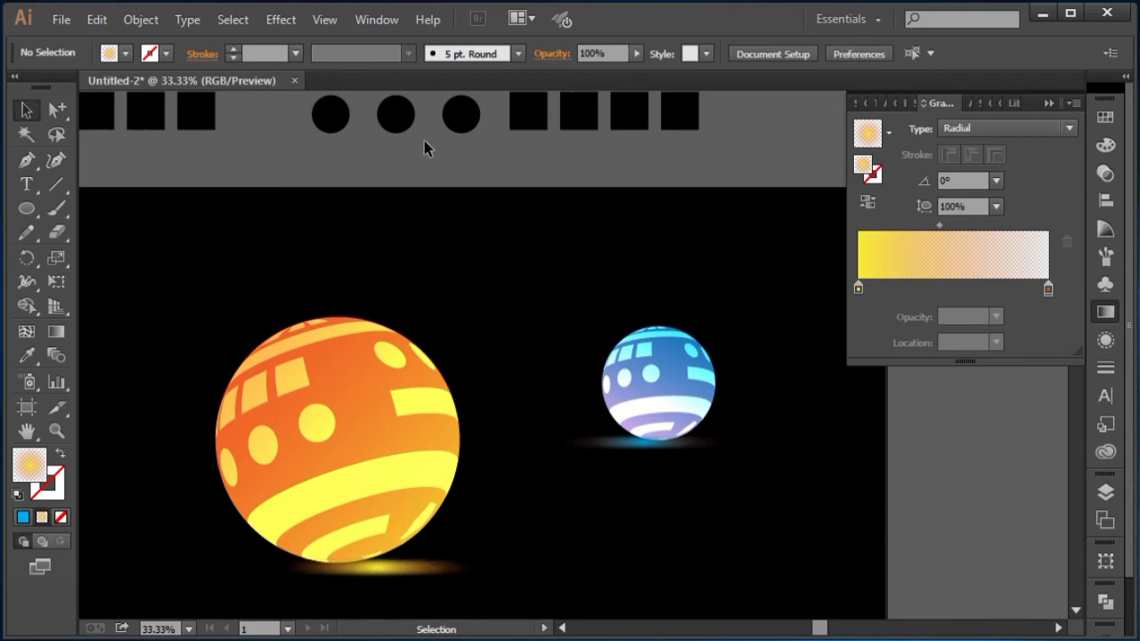
left_click(1050, 100)
Step: Draw a rectangle across the upper part of the artboard and drag its gradient vertically from top to bottom
left_click_drag(34, 212, 160, 124)
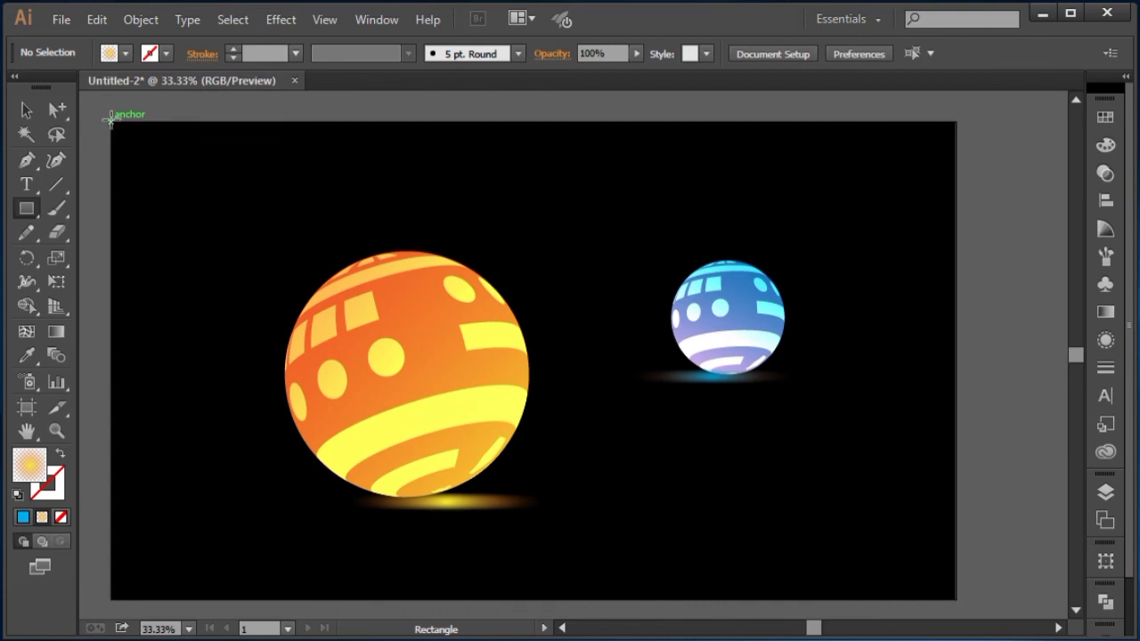
left_click_drag(110, 122, 956, 334)
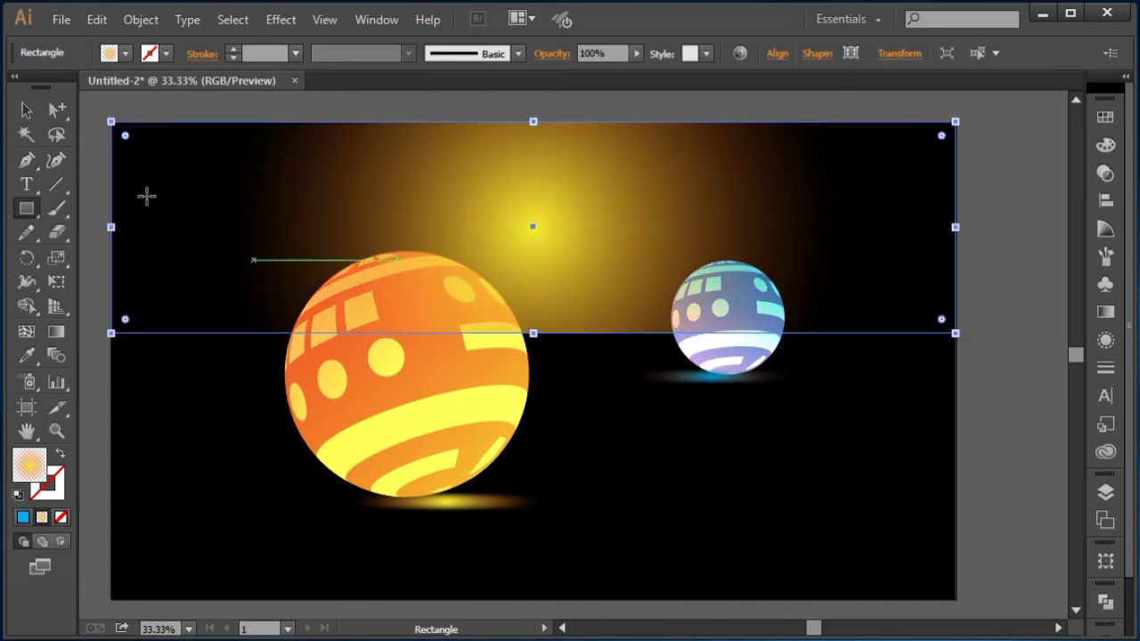
left_click(56, 331)
left_click_drag(541, 121, 542, 331)
Step: Set the rectangle's left gradient stop to a blue swatch so it fades from blue to black
left_click(1106, 312)
left_click(998, 318)
left_click(1009, 560)
double_click(858, 288)
left_click(887, 348)
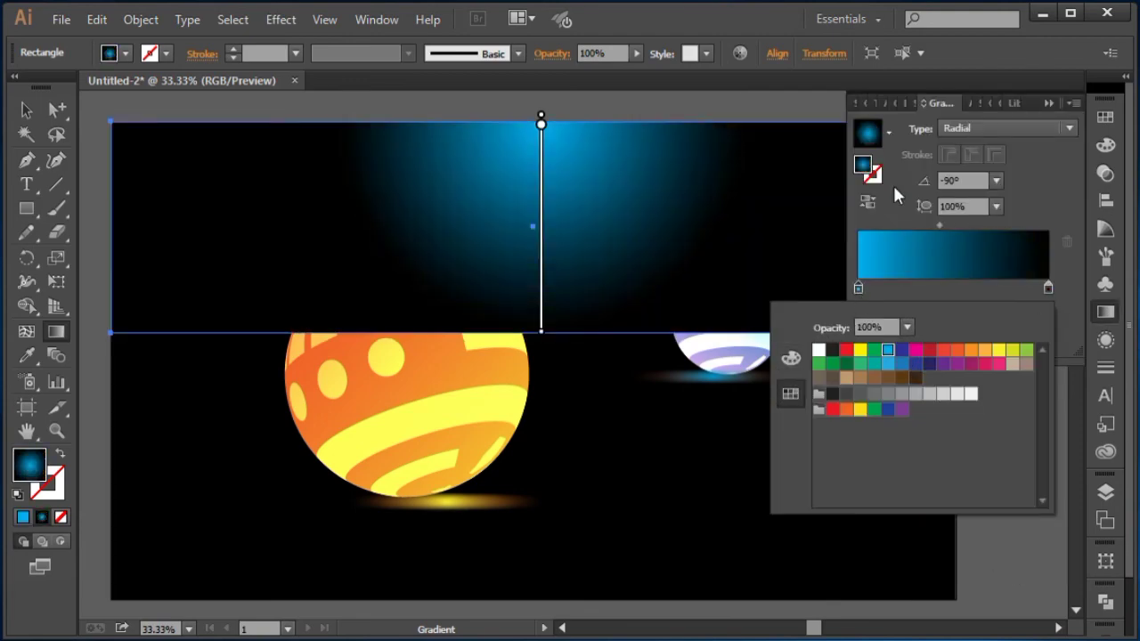
Step: Redrag the rectangle's gradient vertically across its upper half with the Gradient tool
left_click(996, 129)
left_click_drag(559, 135, 565, 241)
Step: Arrange the gradient rectangle behind the two balls
key("ctrl+minus")
key("ctrl+minus")
key("ctrl+minus")
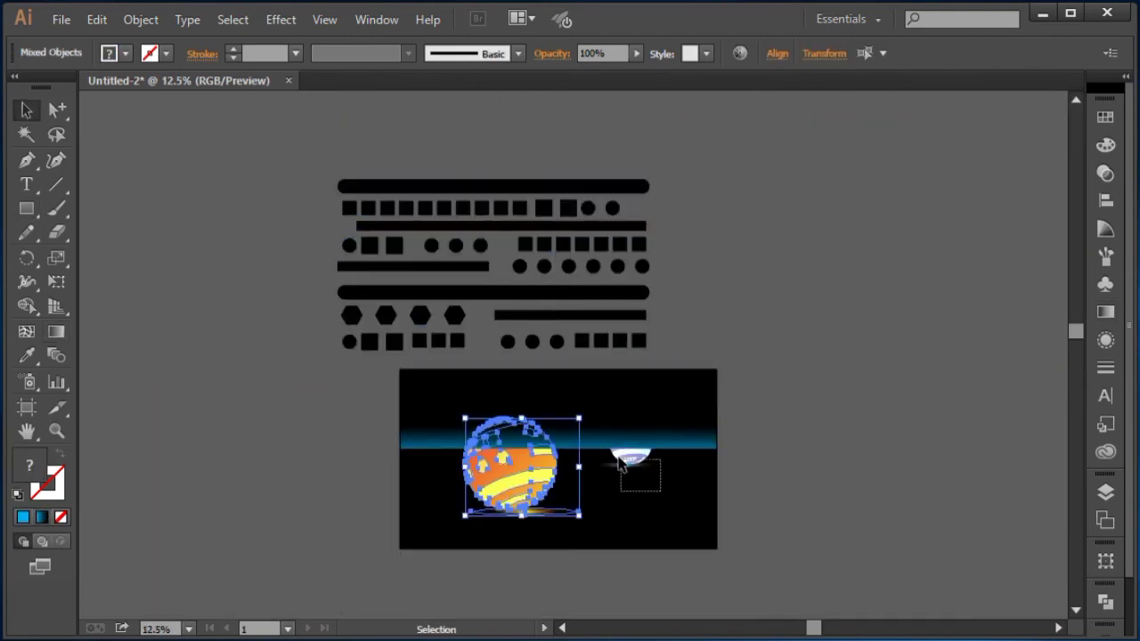
left_click(518, 488)
right_click(489, 285)
left_click(753, 455)
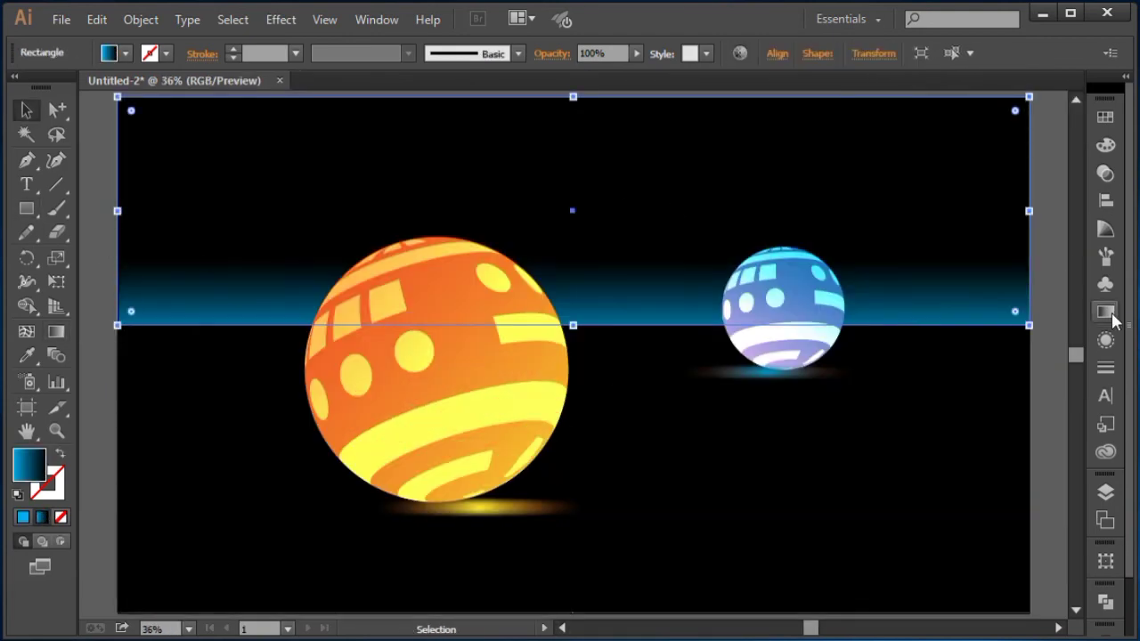
Step: Change the rectangle's gradient type to Radial and drag it out to form a blue glow behind the balls
left_click(1105, 311)
left_click(1031, 148)
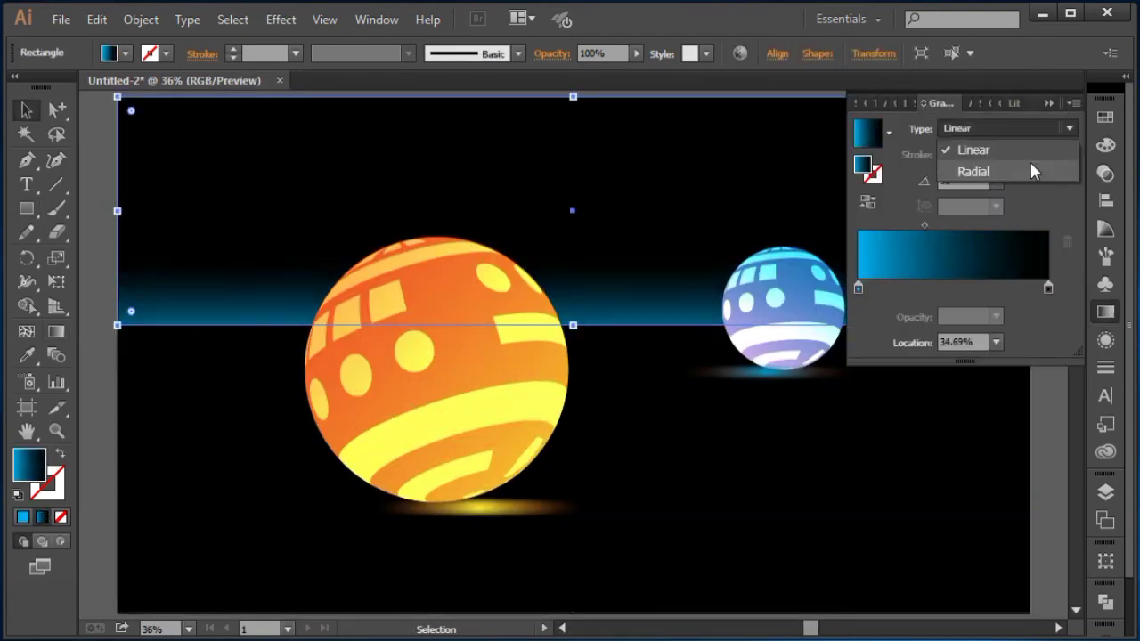
left_click(975, 170)
key("g")
left_click_drag(540, 288, 776, 244)
left_click_drag(656, 331, 840, 285)
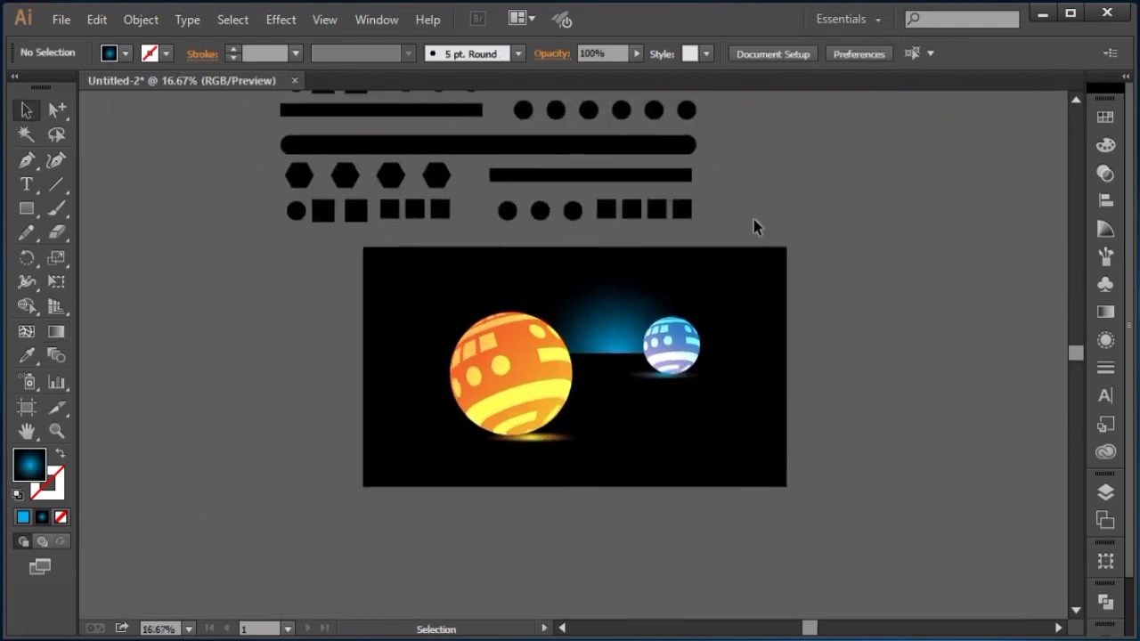